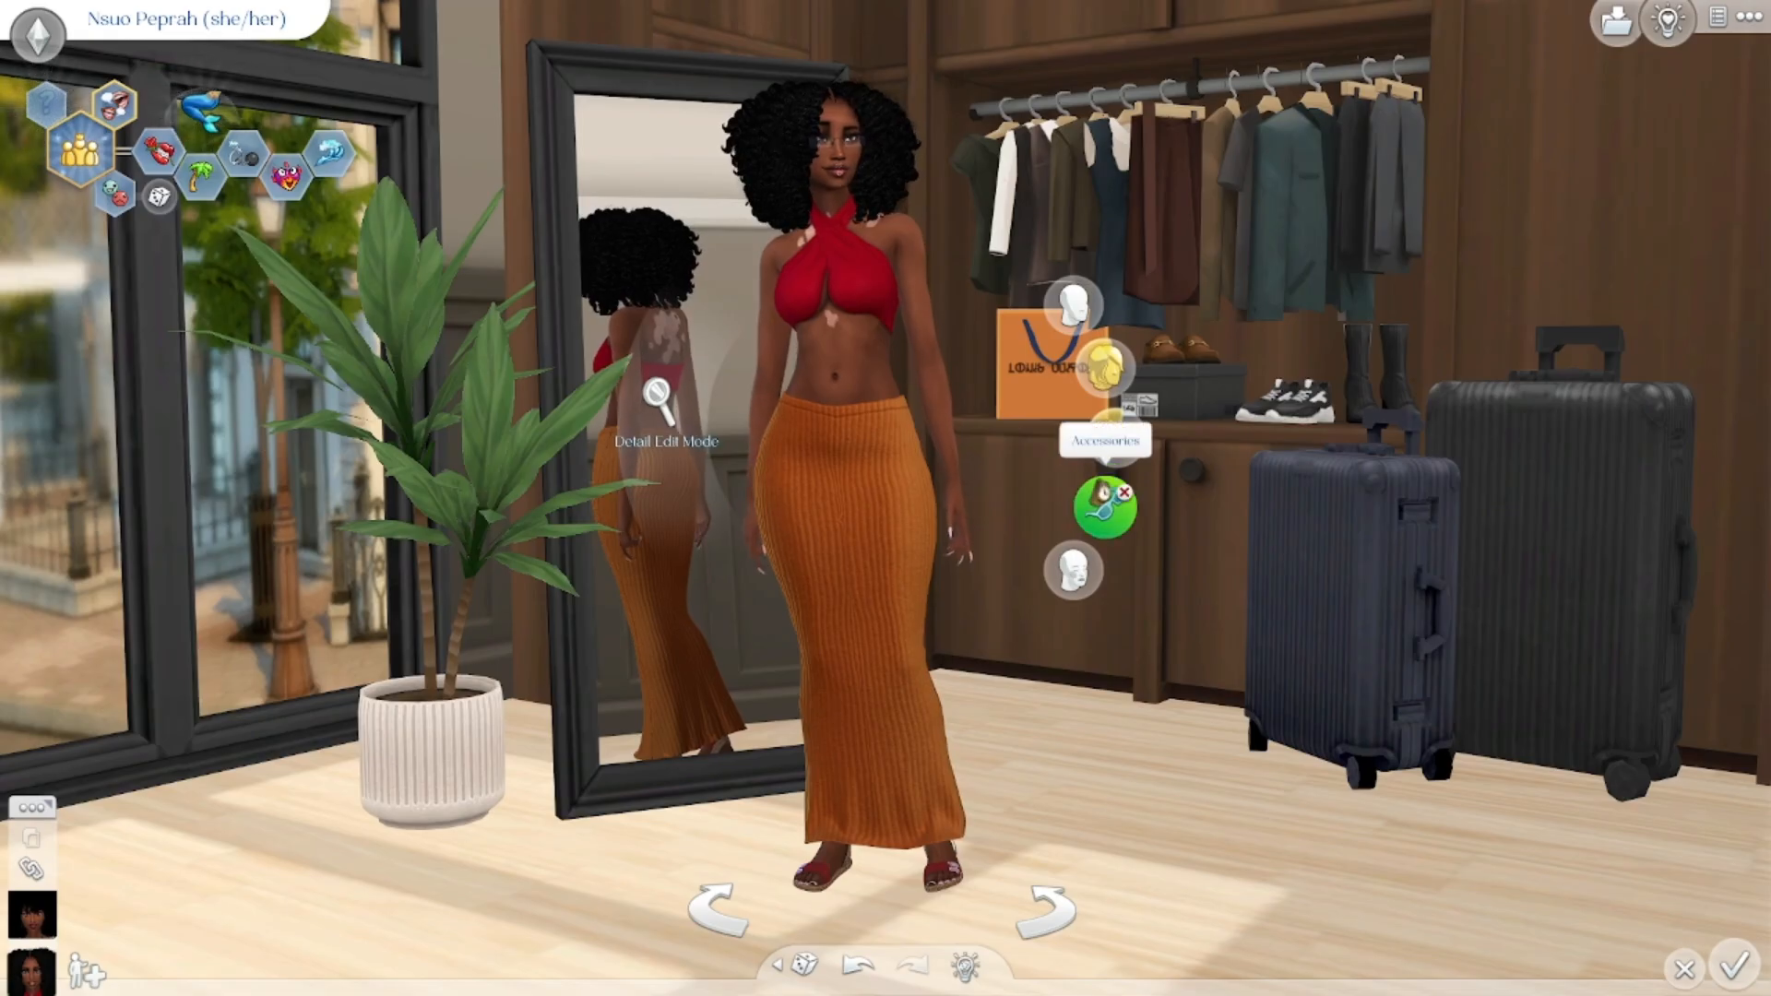
Step: Add the XxBlacksims nose stud from the accessories catalogue to the sim
{"action": "left_click_drag", "start_coordinate": [636, 281], "coordinate": [712, 277]}
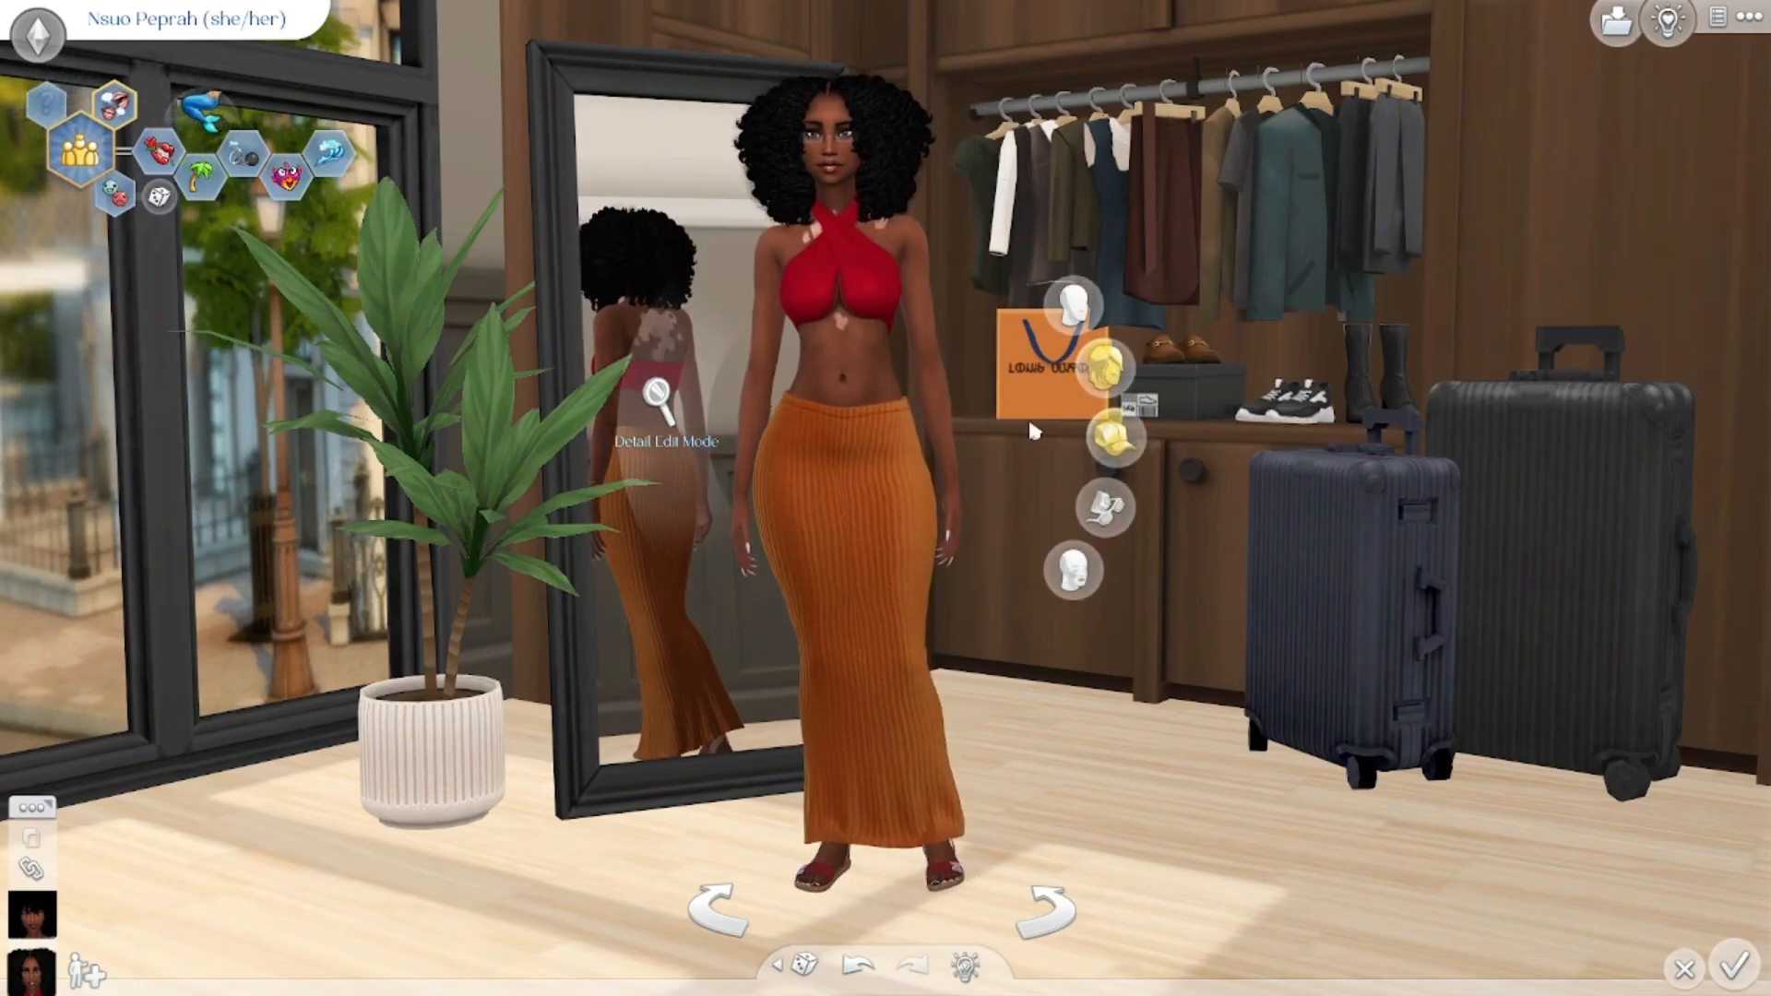
{"action": "left_click", "coordinate": [1109, 517]}
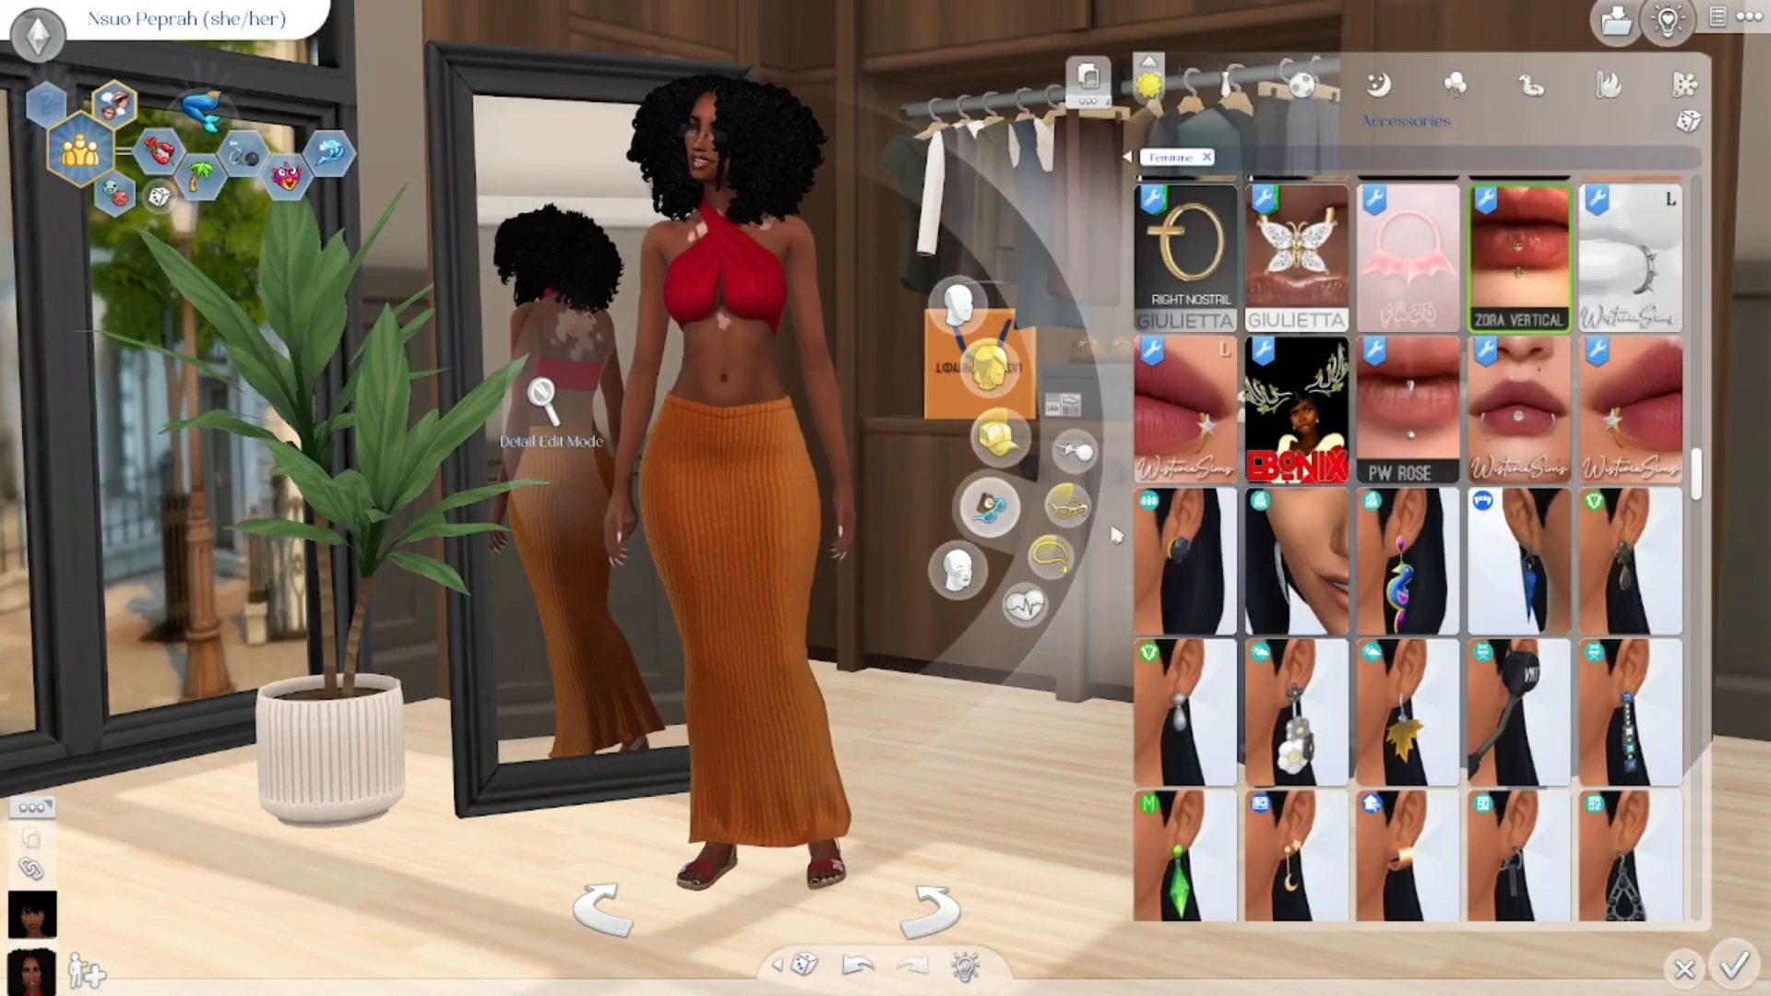
{"action": "scroll", "coordinate": [1326, 416], "scroll_direction": "up", "scroll_amount": 4}
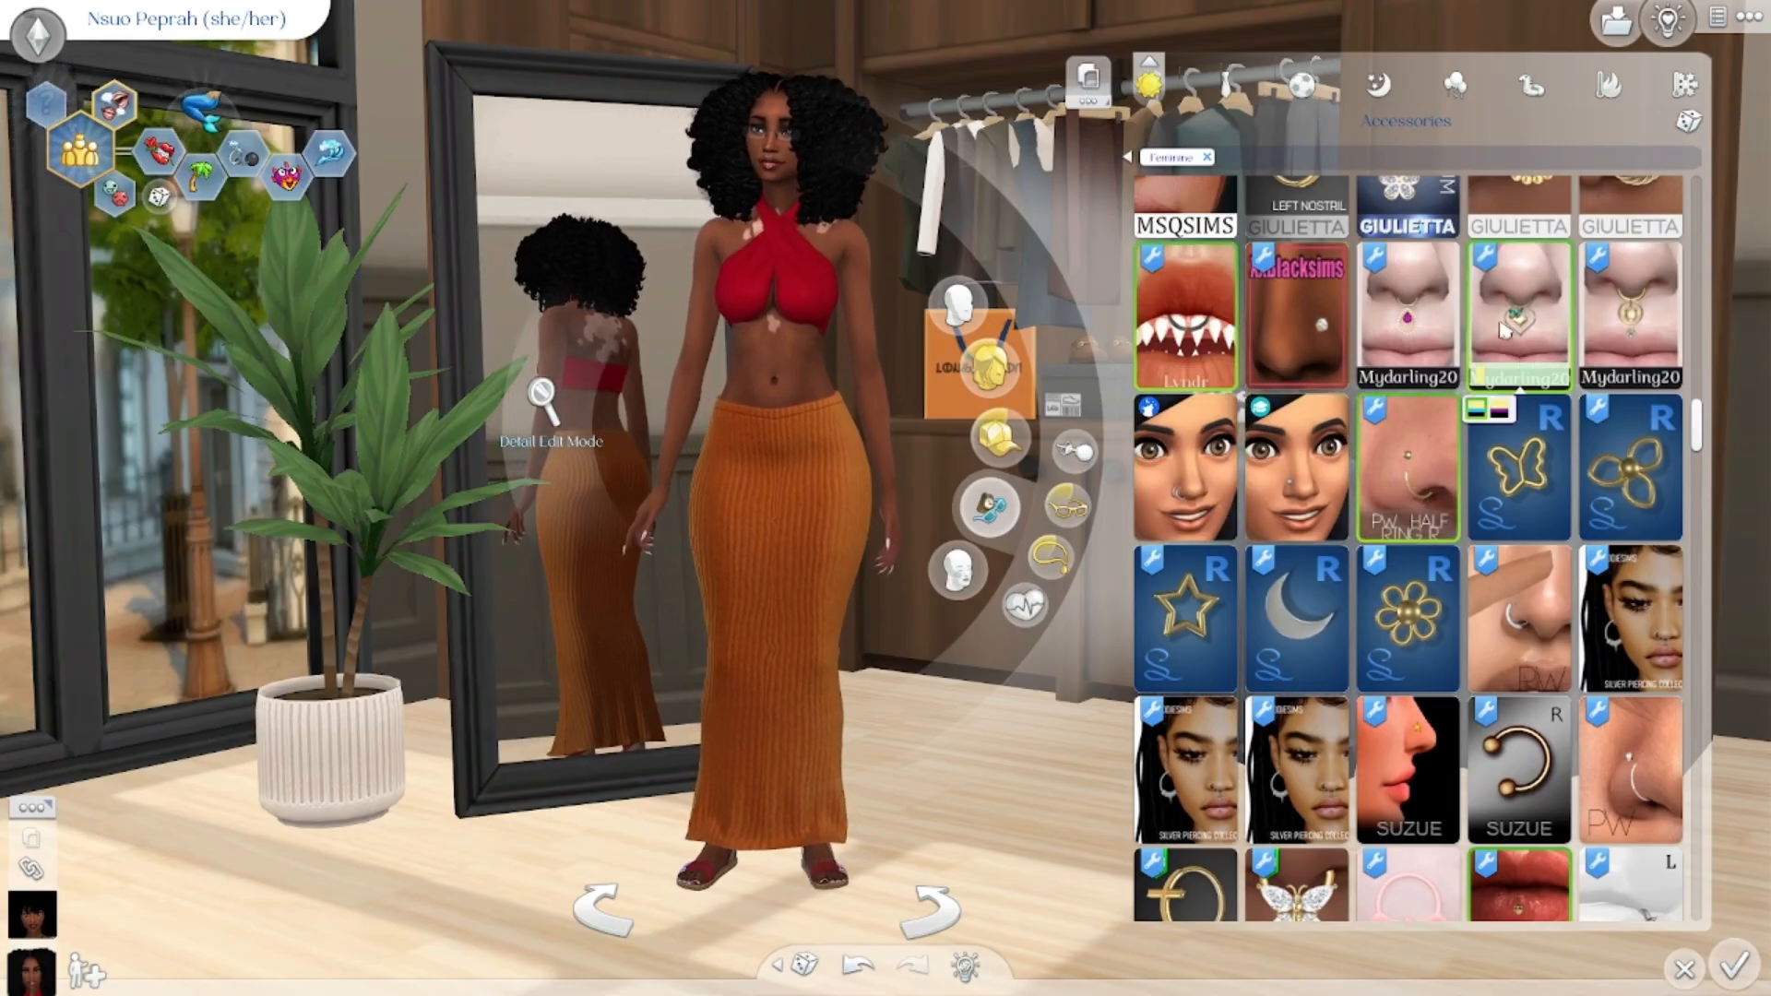
{"action": "left_click", "coordinate": [1296, 313]}
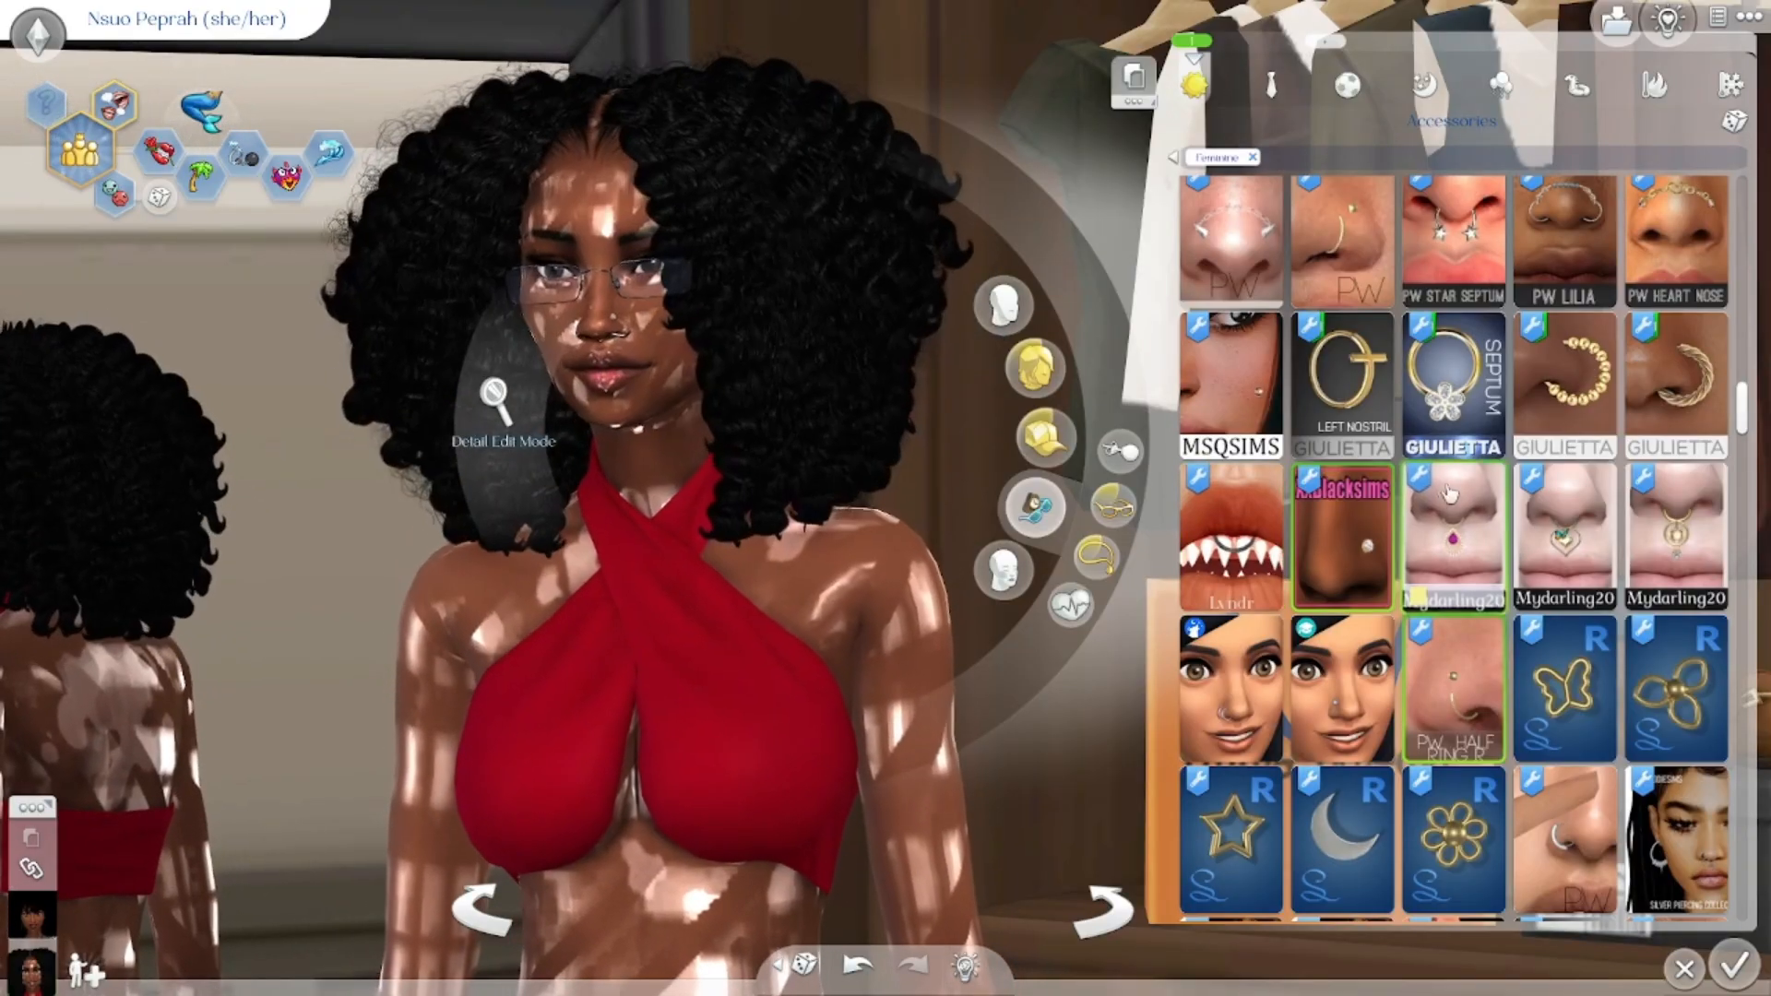
Step: Save the household to My Library
{"action": "scroll", "coordinate": [1486, 512], "scroll_direction": "down", "scroll_amount": 1}
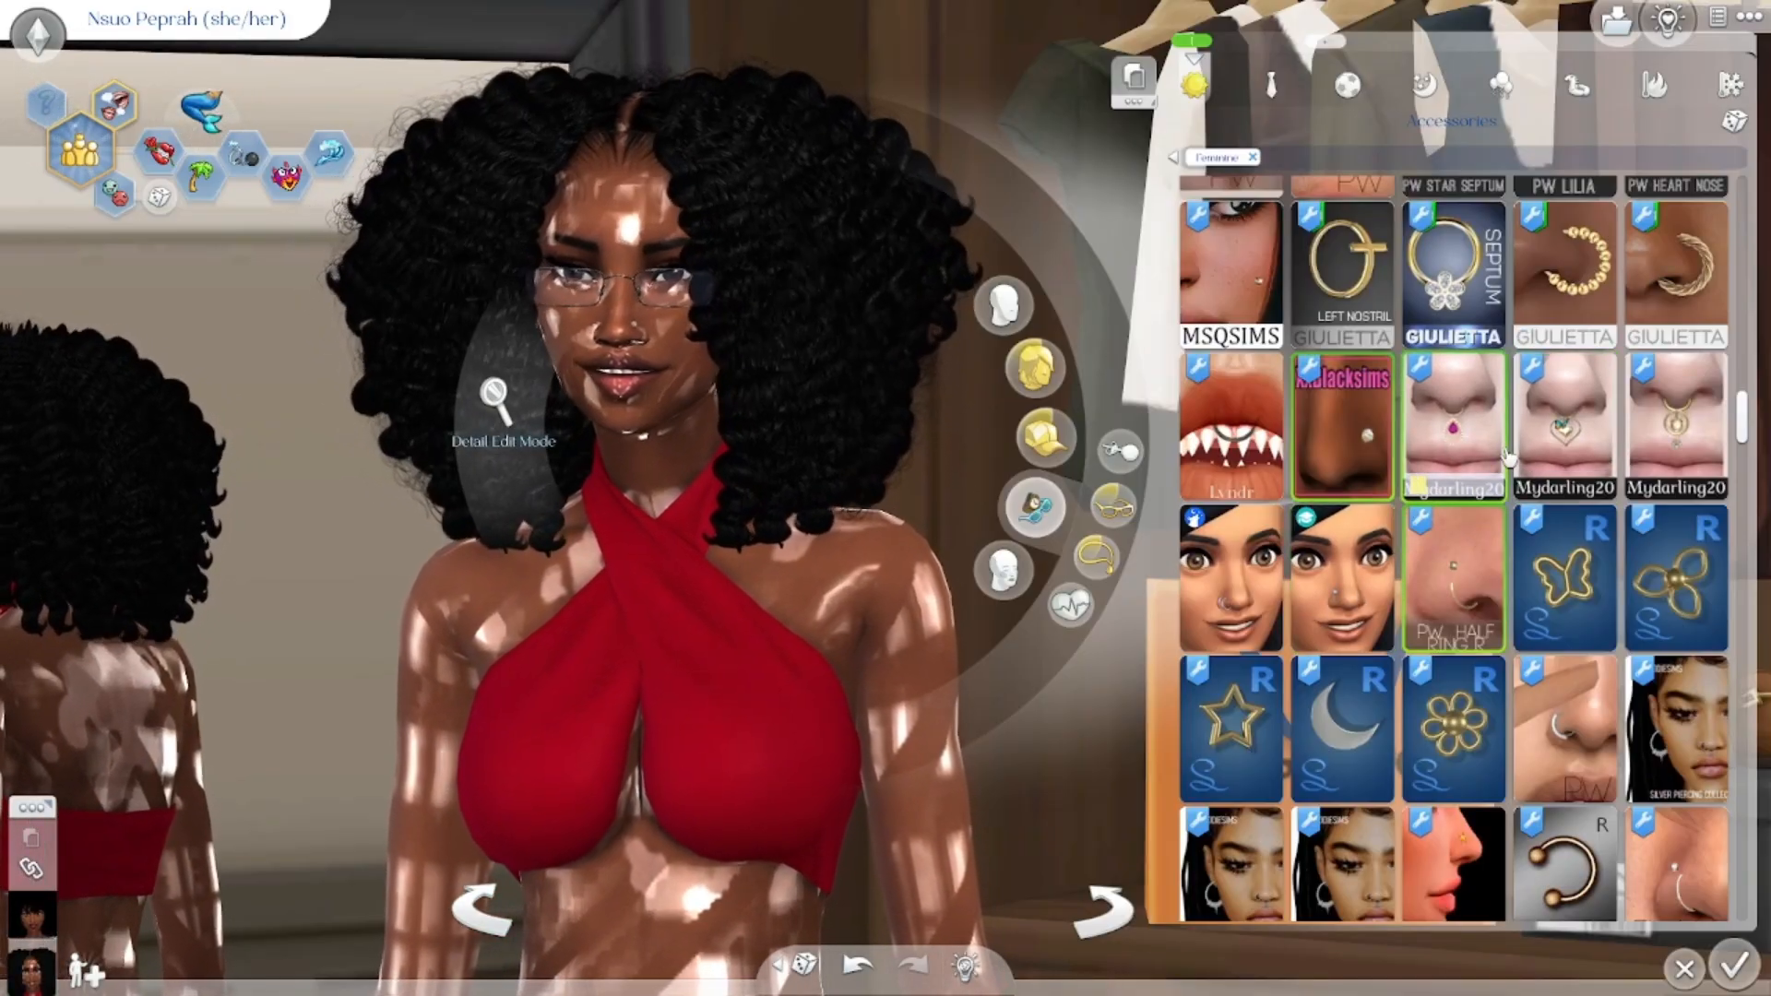
{"action": "scroll", "coordinate": [1470, 631], "scroll_direction": "down", "scroll_amount": 2}
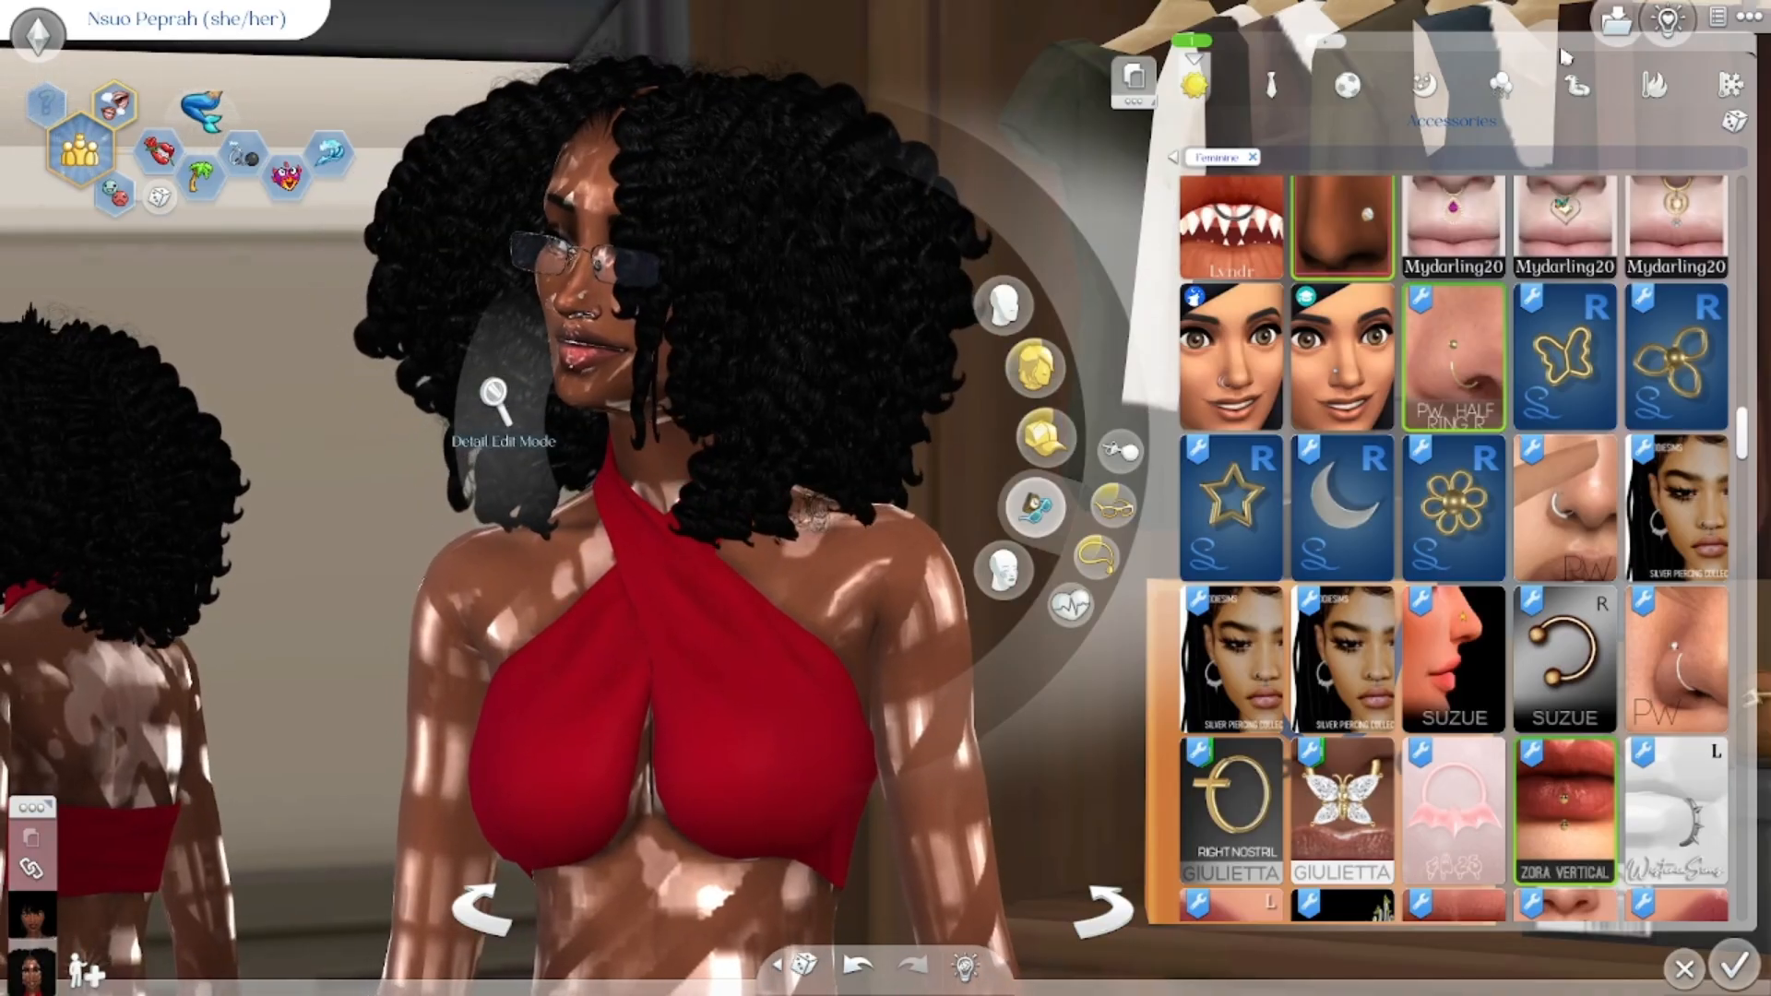
{"action": "left_click", "coordinate": [1616, 41]}
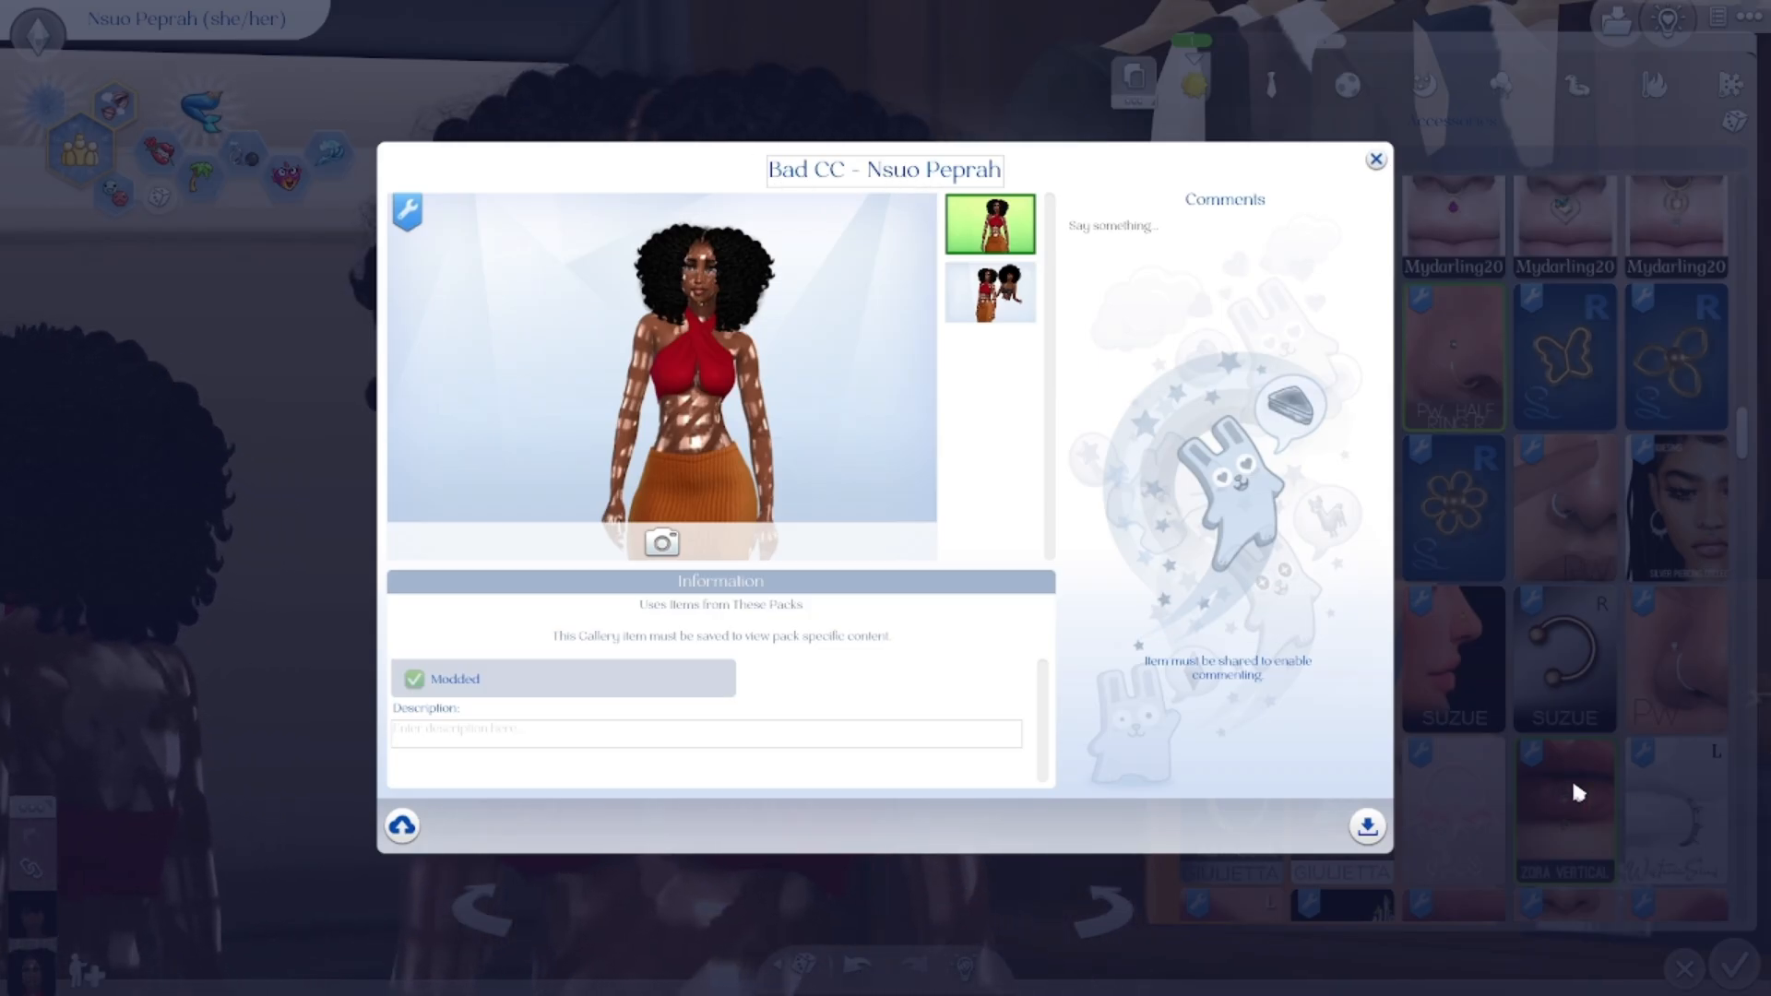
{"action": "left_click", "coordinate": [1369, 827]}
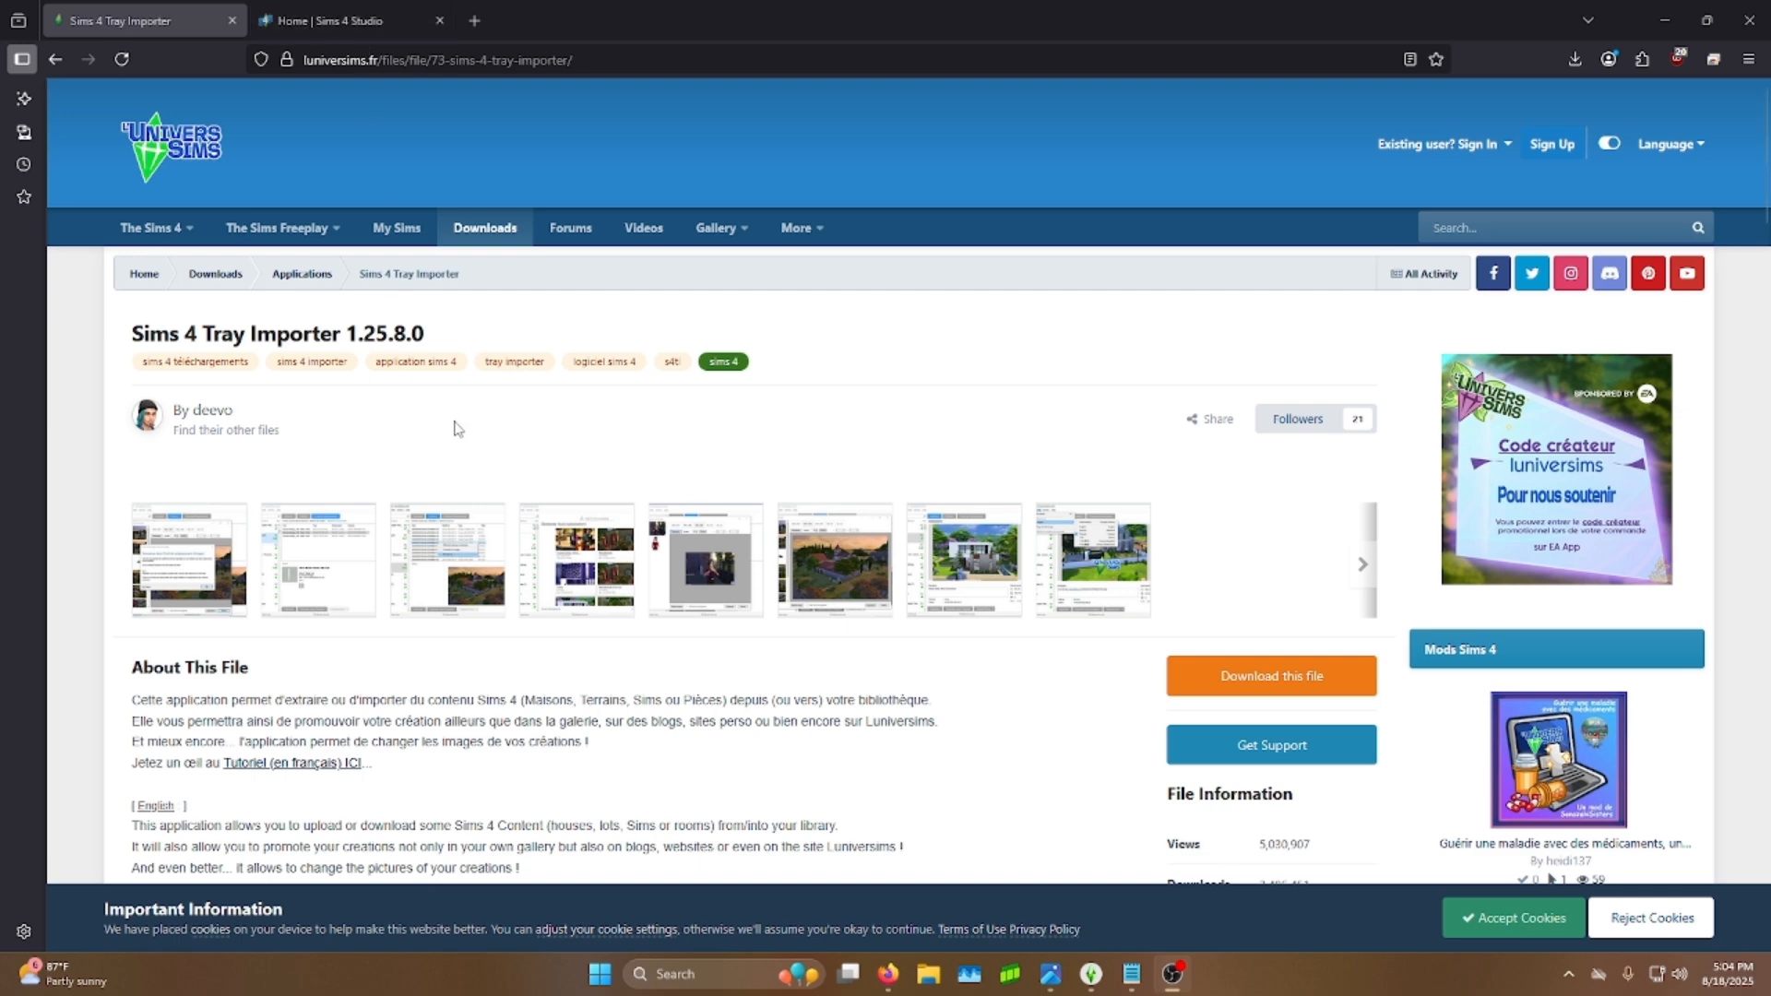
Step: Switch to the browser and read through the Sims 4 Tray Importer download page on luniversims
{"action": "scroll", "coordinate": [476, 502], "scroll_direction": "down", "scroll_amount": 1}
{"action": "scroll", "coordinate": [476, 501], "scroll_direction": "down", "scroll_amount": 5}
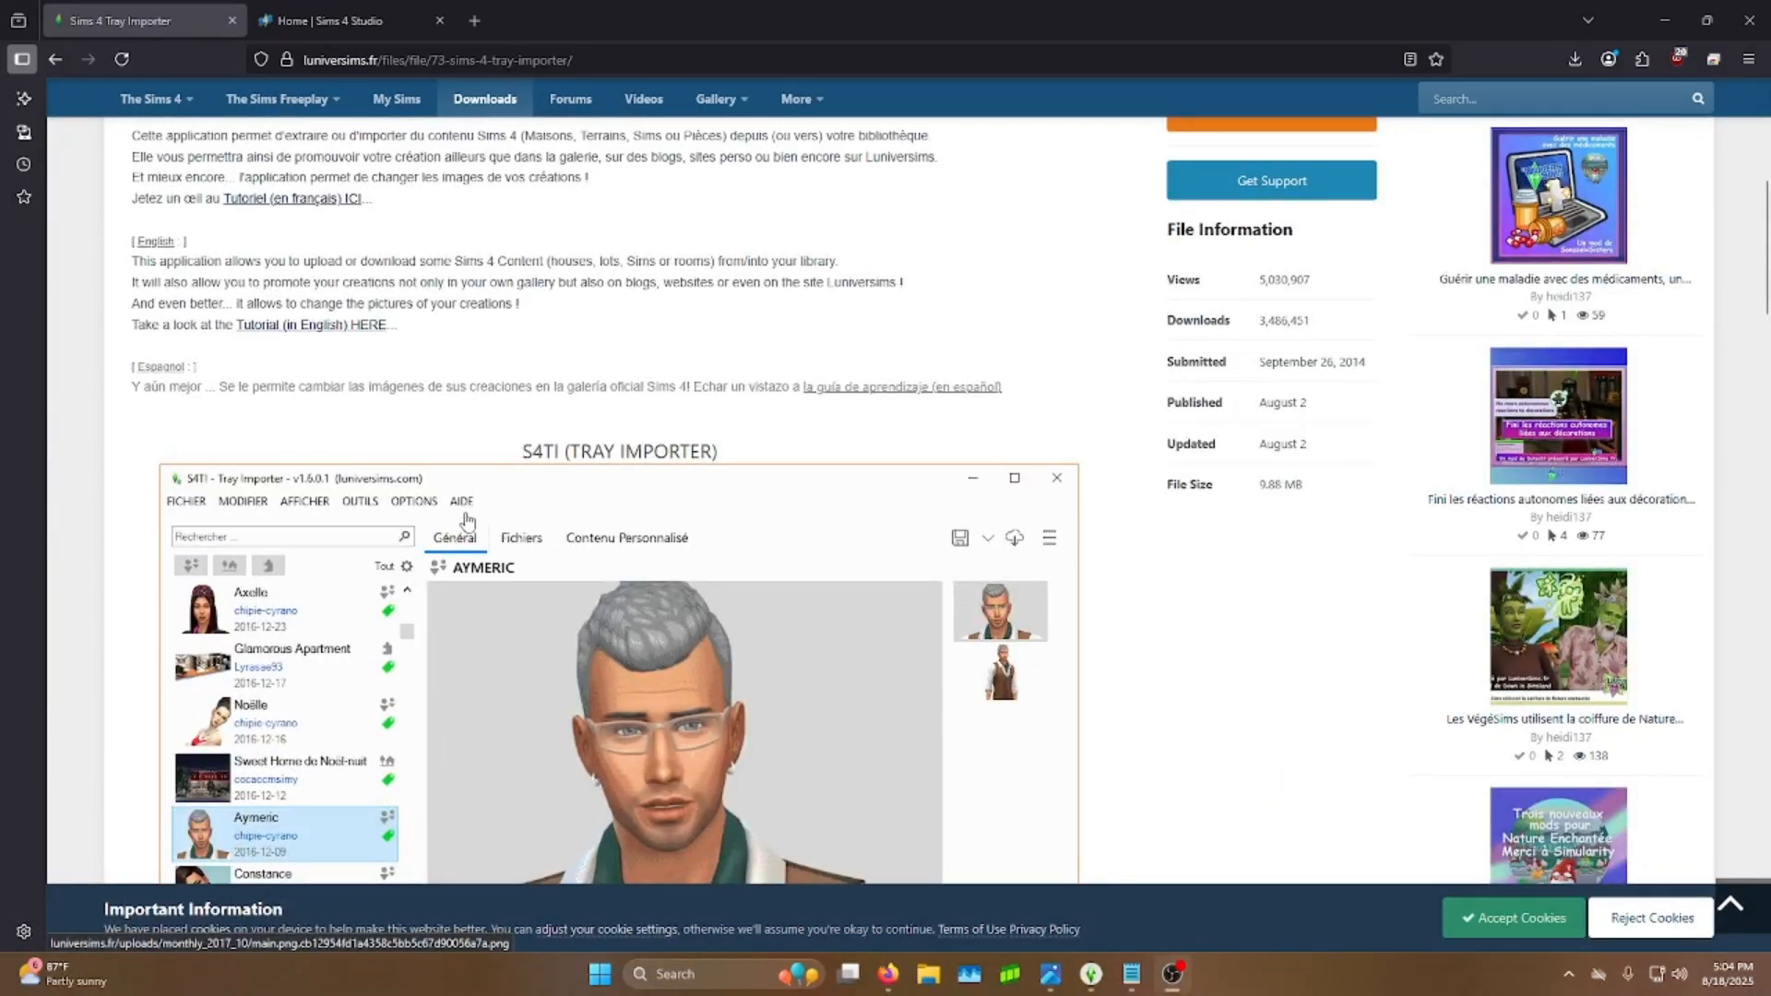
{"action": "scroll", "coordinate": [465, 520], "scroll_direction": "down", "scroll_amount": 2}
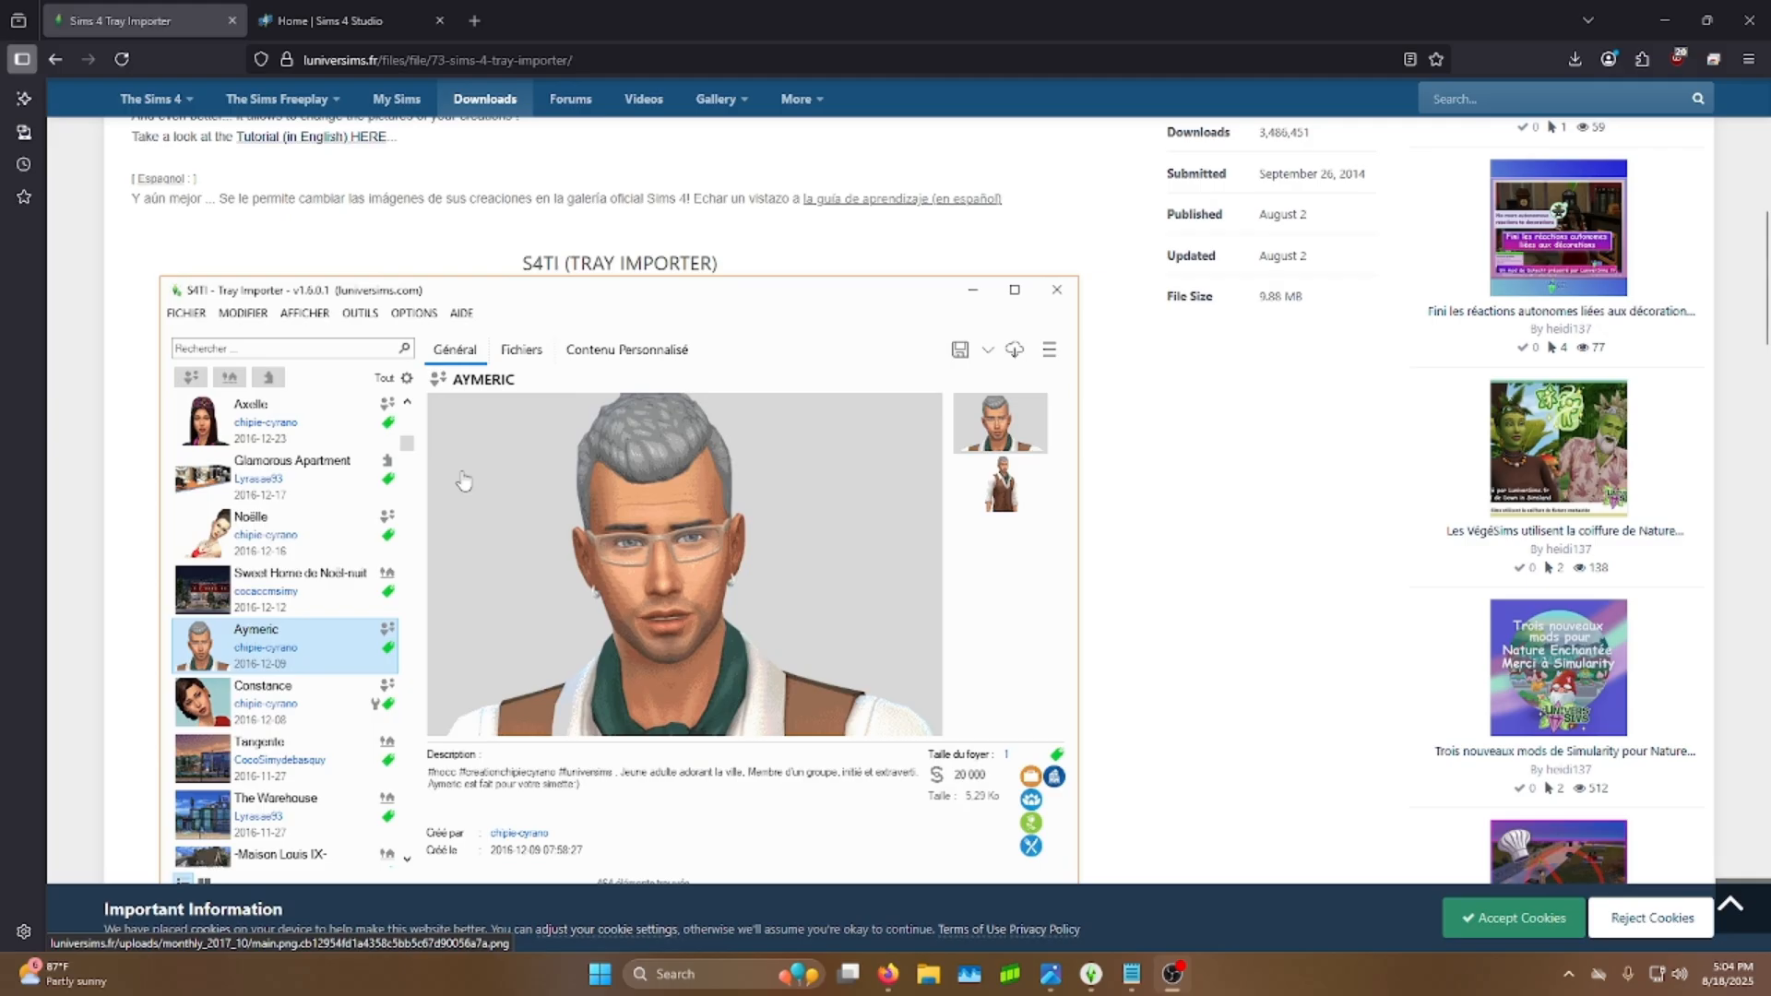
{"action": "scroll", "coordinate": [464, 480], "scroll_direction": "down", "scroll_amount": 1}
{"action": "scroll", "coordinate": [1106, 475], "scroll_direction": "down", "scroll_amount": 3}
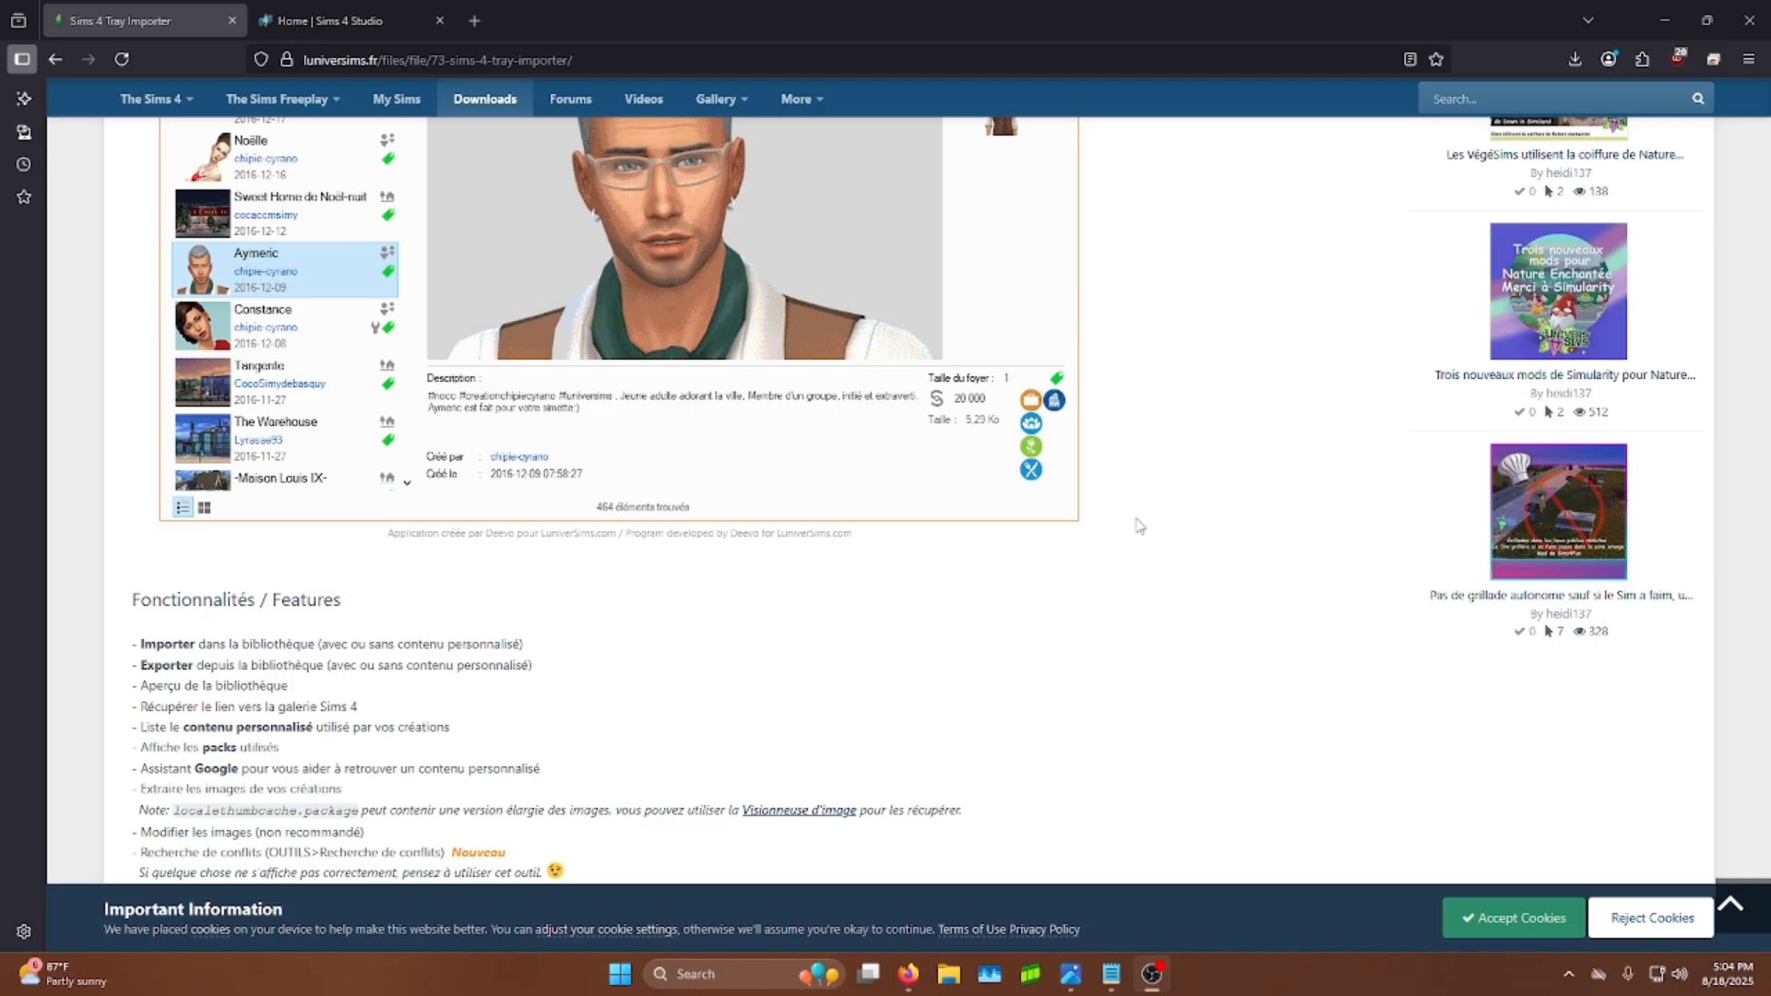
{"action": "scroll", "coordinate": [1147, 529], "scroll_direction": "up", "scroll_amount": 5}
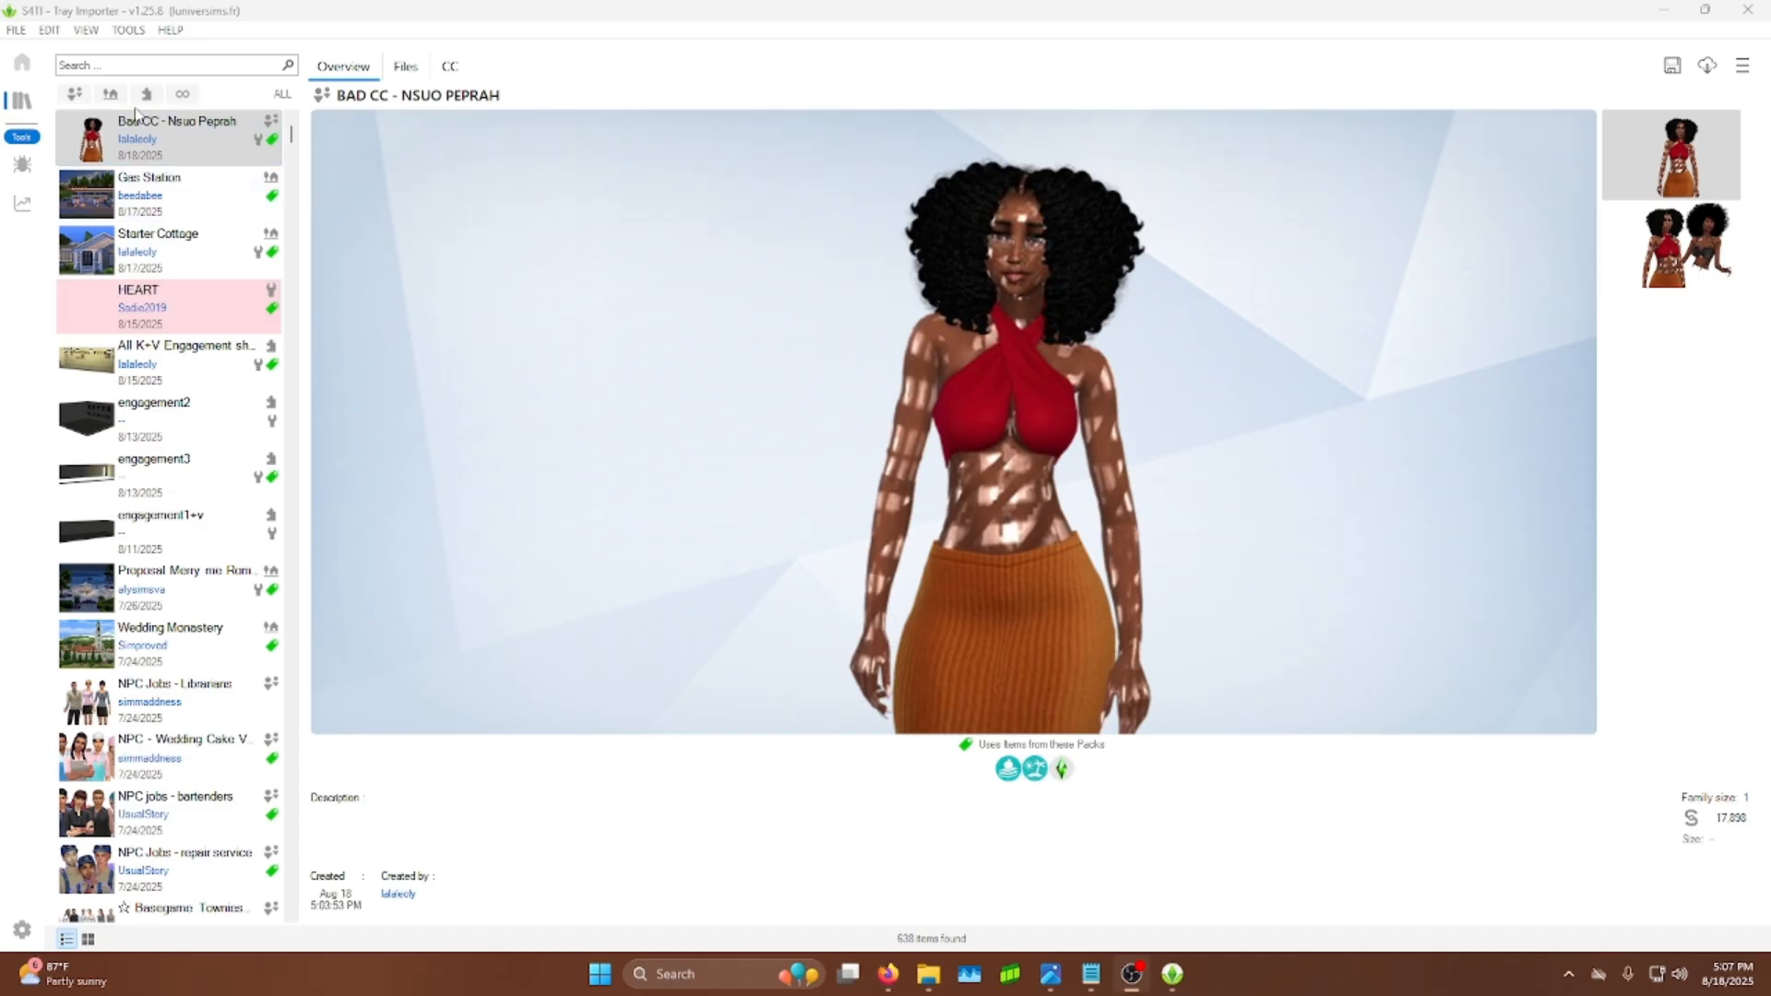
Step: In Tray Importer, select the Bad CC - Nsuo Peprah household in the library list
{"action": "left_click", "coordinate": [161, 150]}
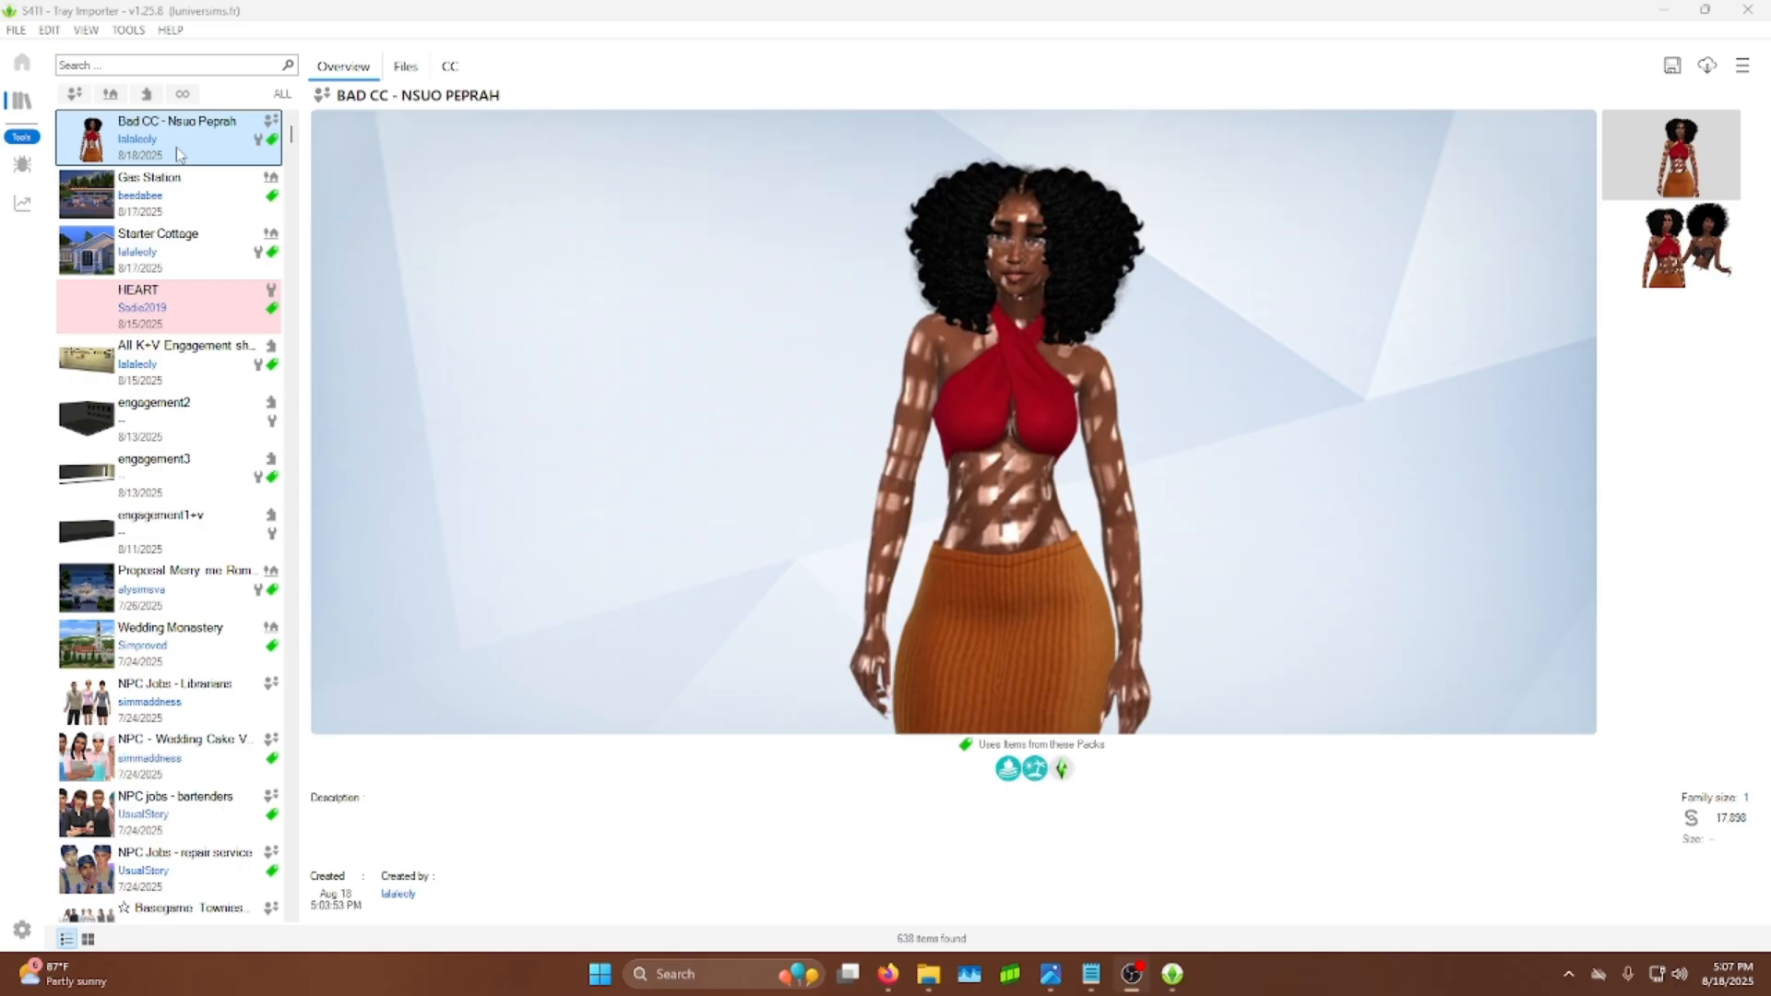
{"action": "left_click", "coordinate": [160, 144]}
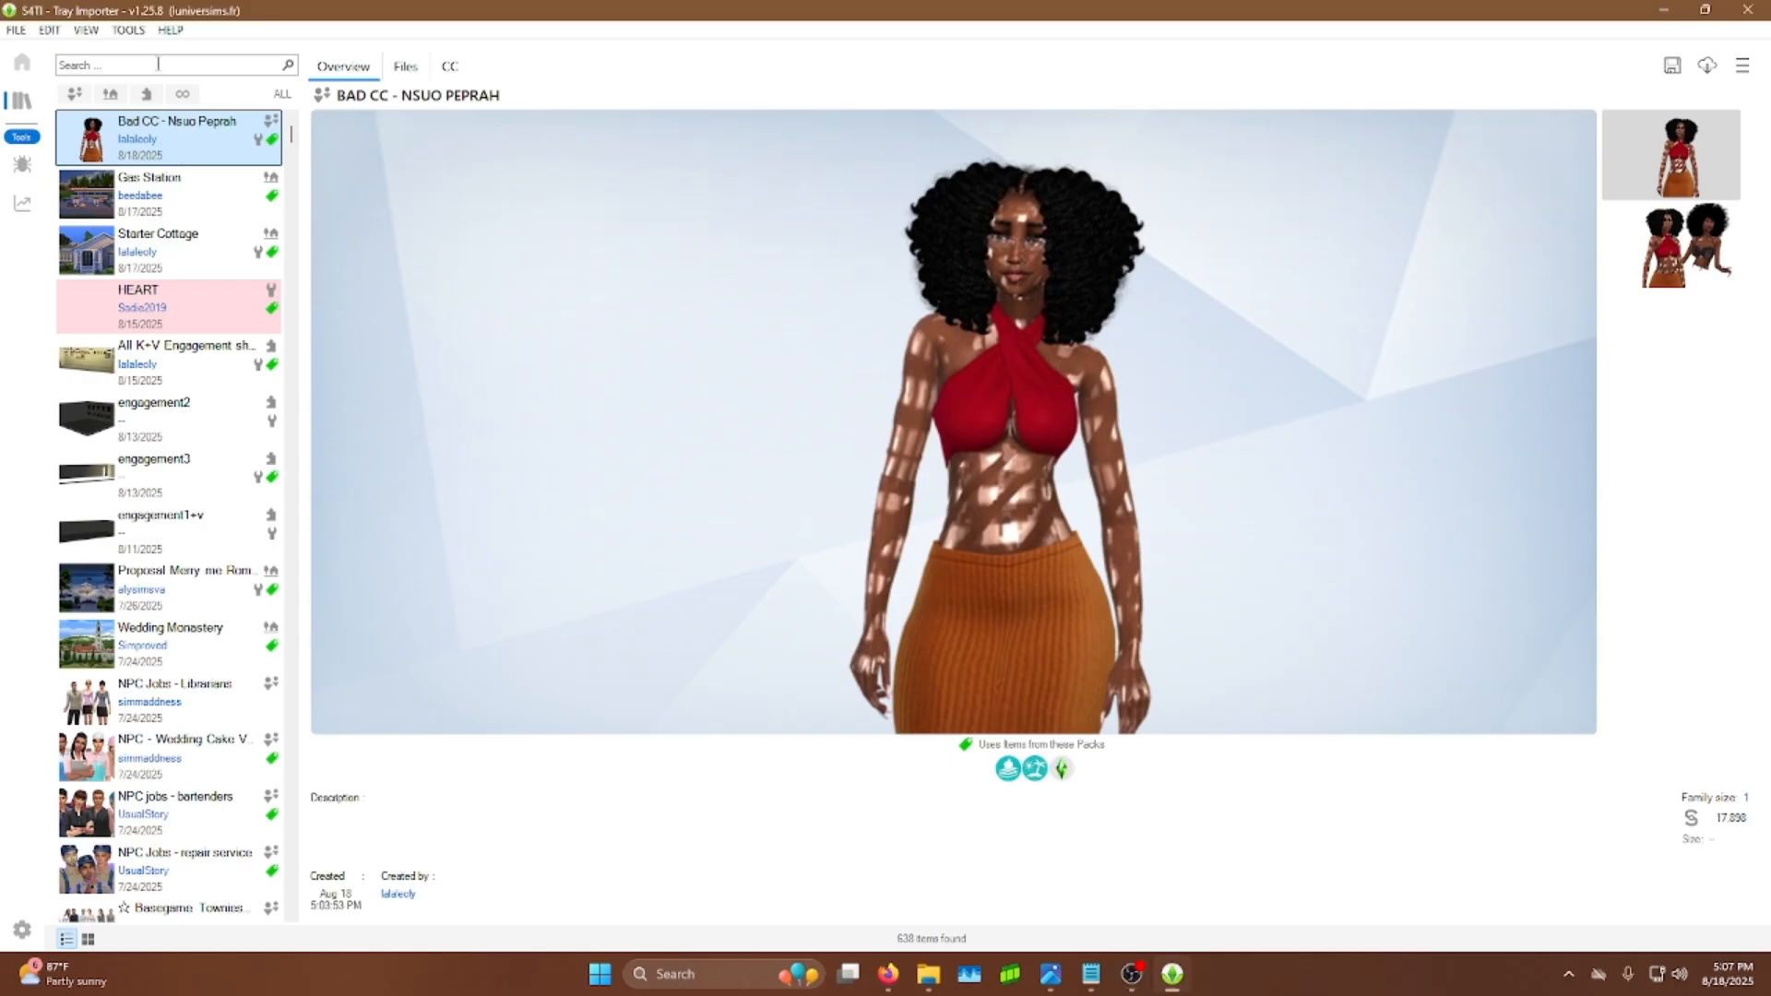
{"action": "left_click", "coordinate": [111, 68]}
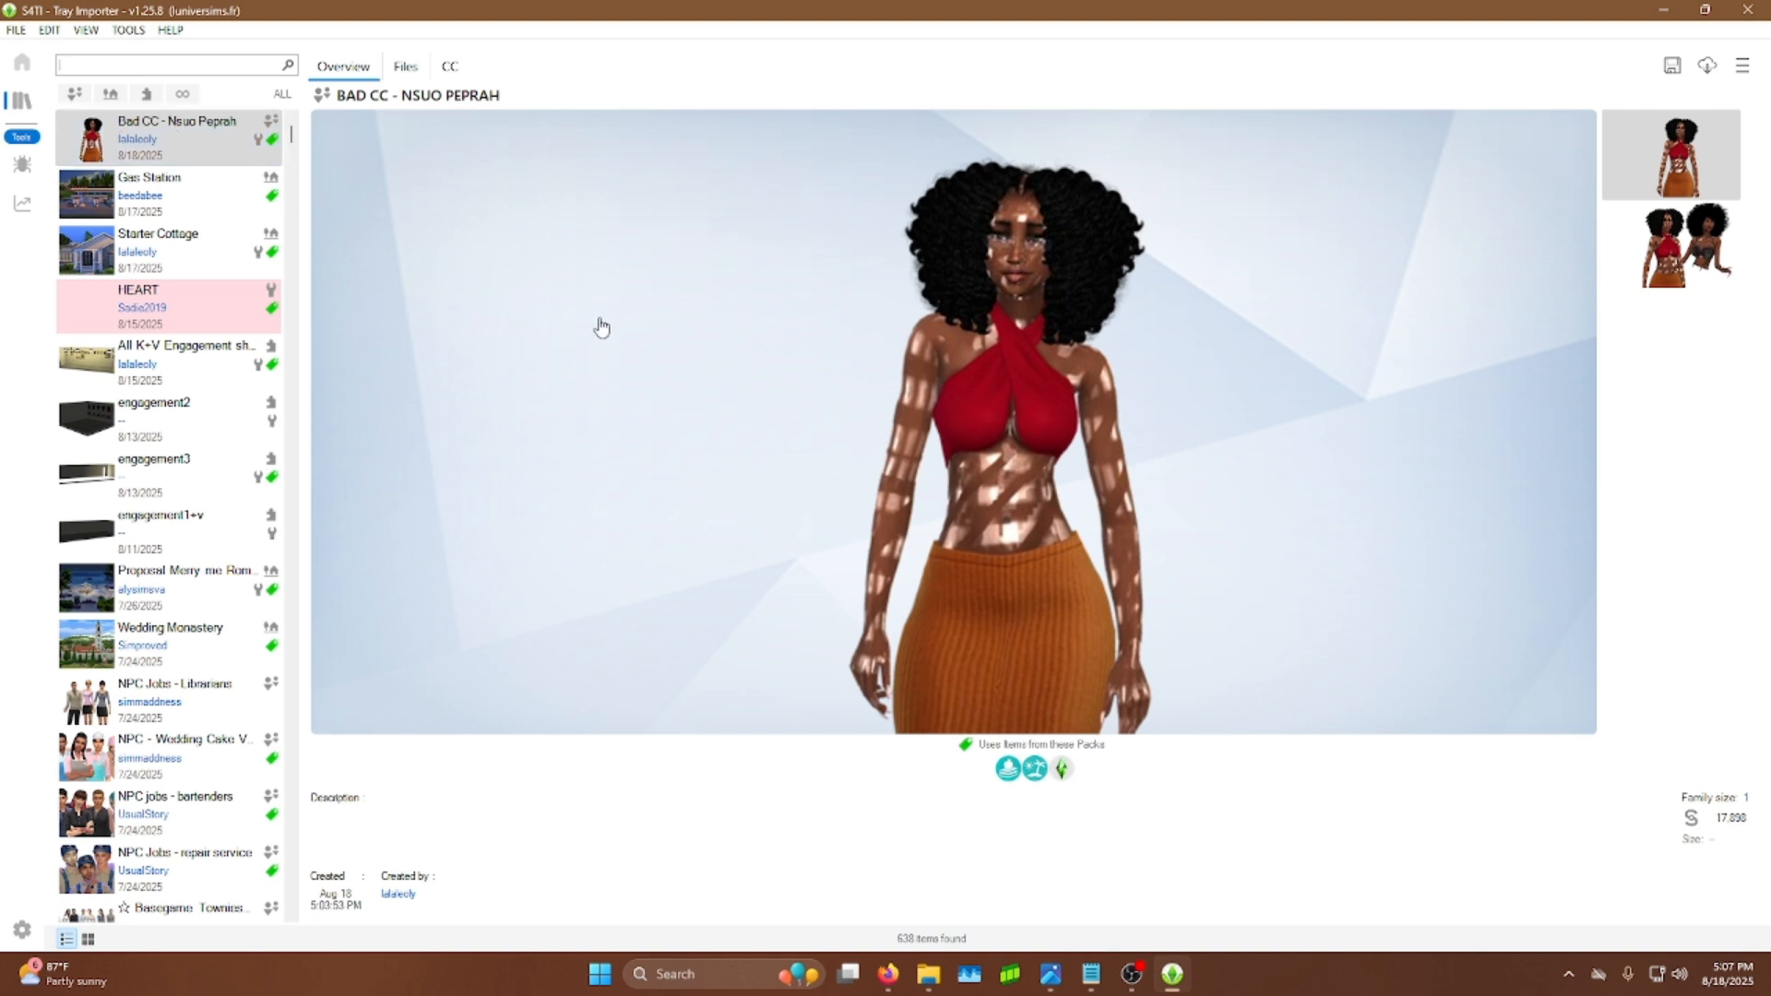
Step: Open the app Settings, review the Game folder paths, and close the dialog
{"action": "left_click", "coordinate": [17, 31]}
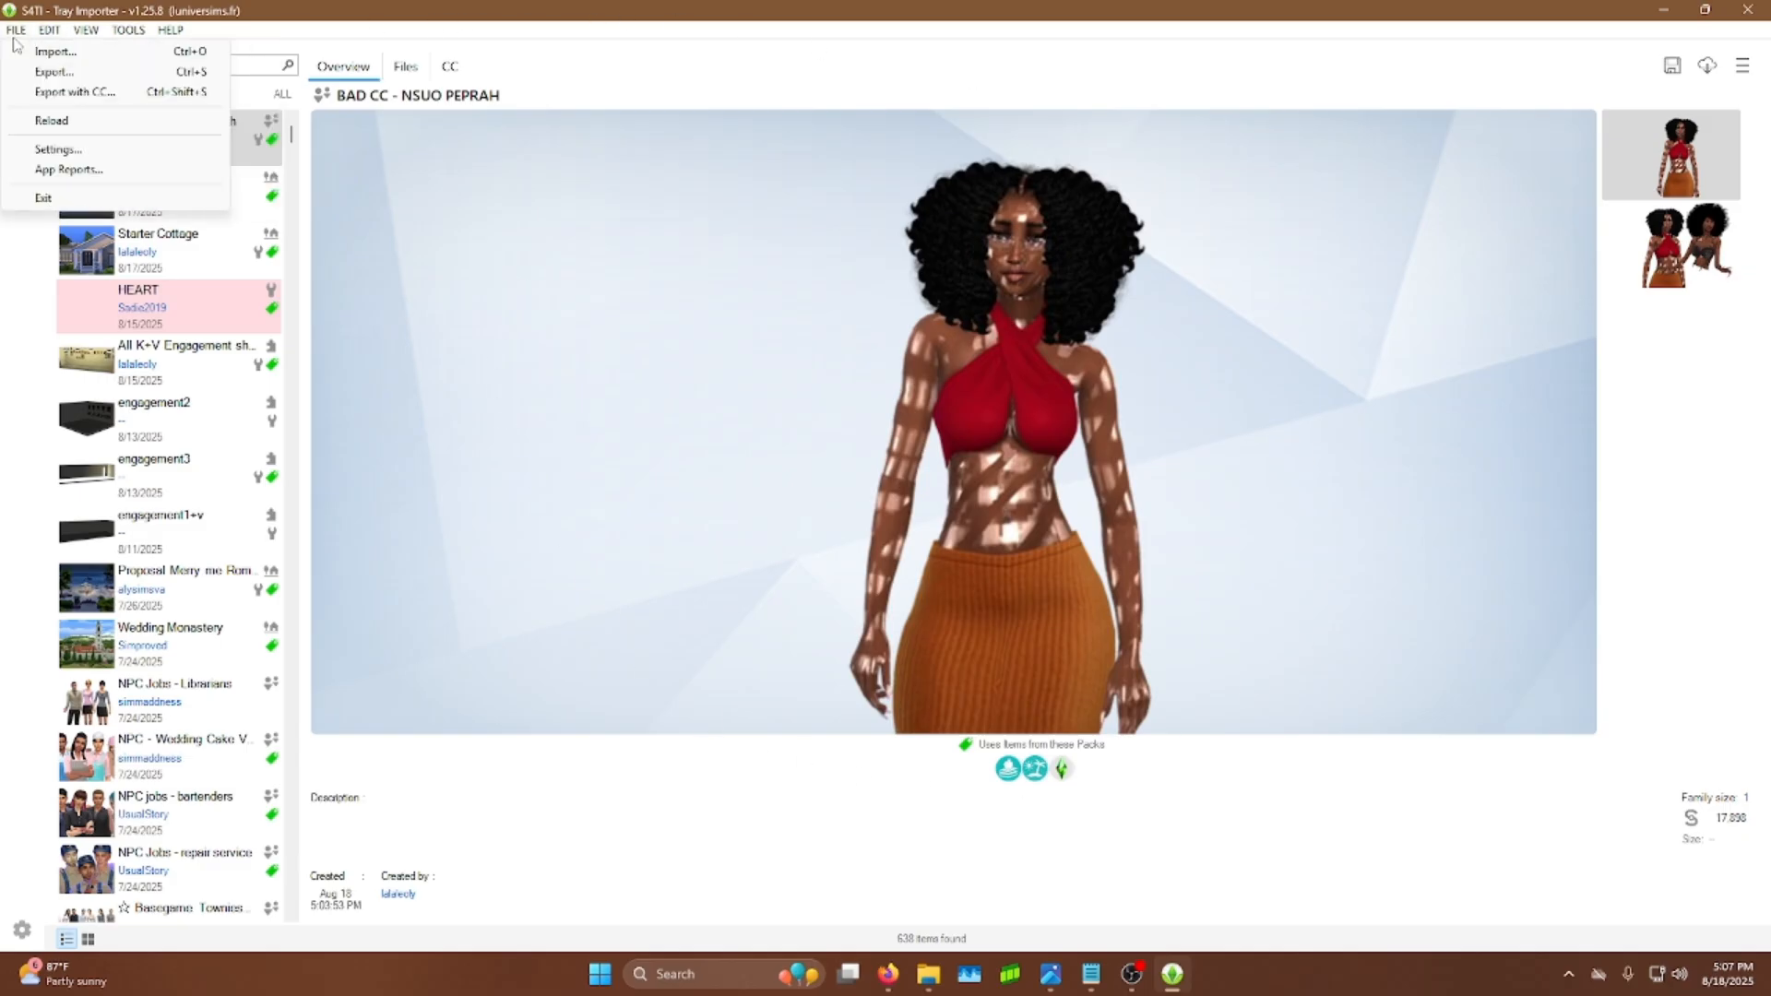
{"action": "left_click", "coordinate": [41, 151]}
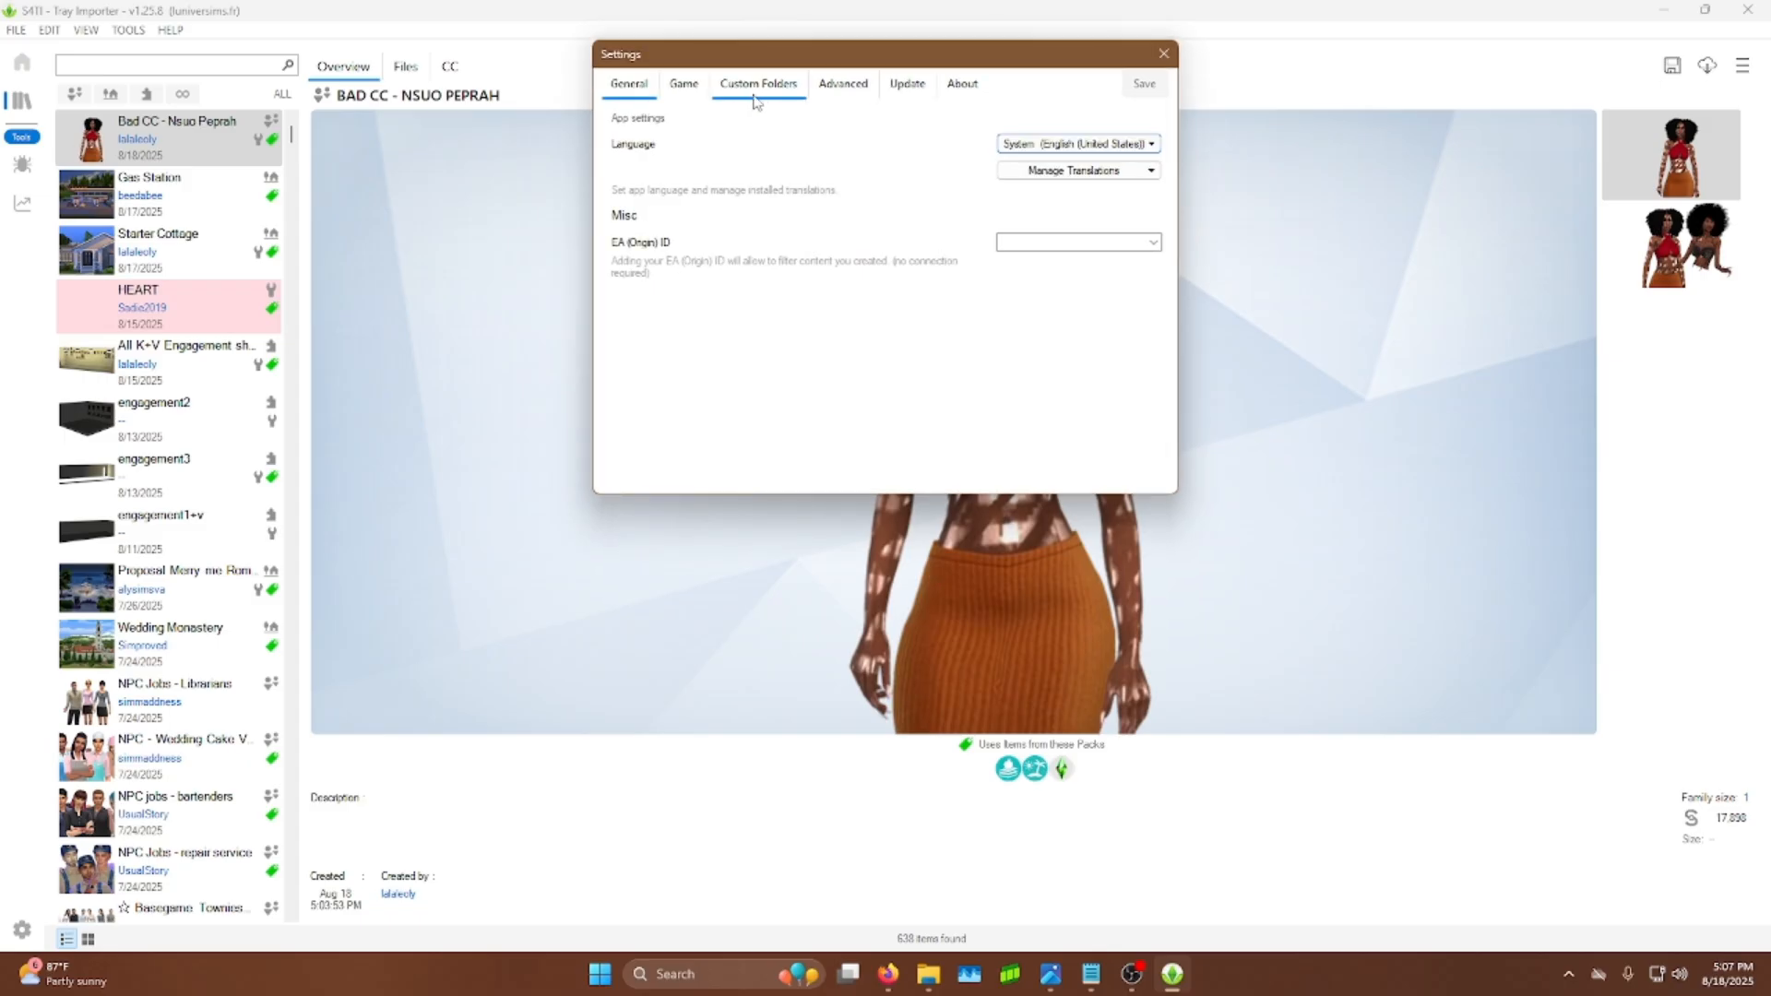
{"action": "left_click", "coordinate": [736, 102]}
{"action": "left_click", "coordinate": [693, 103]}
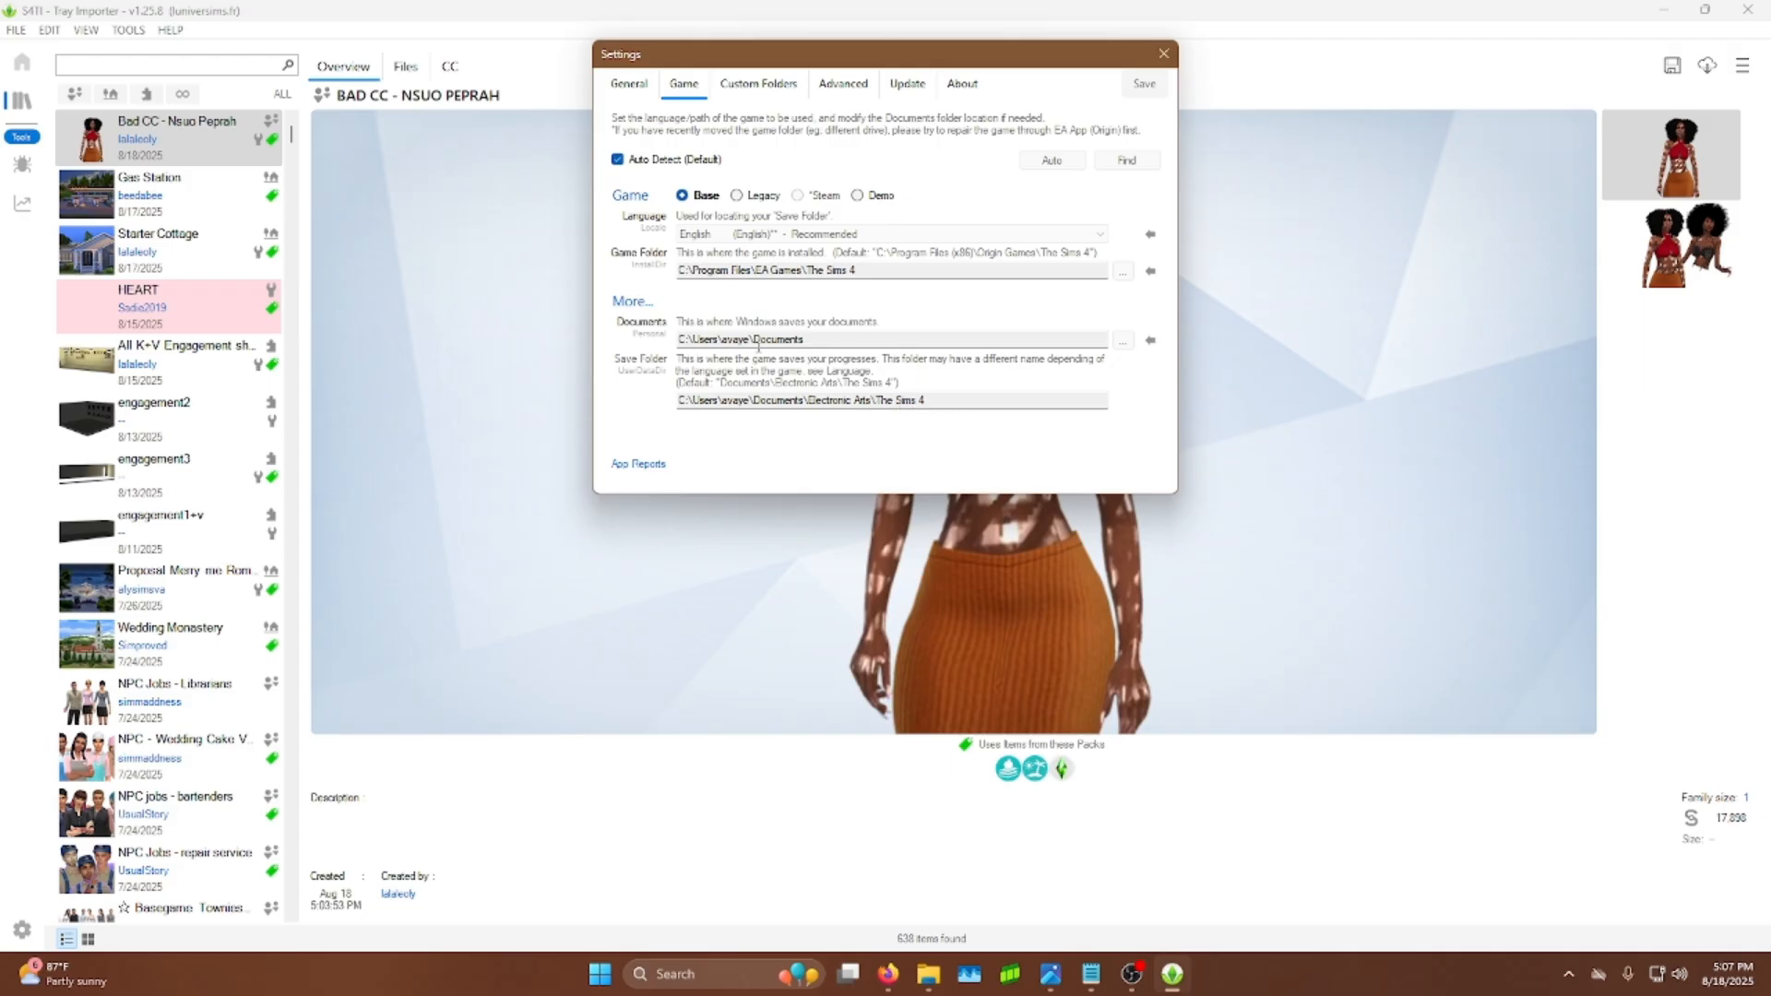
{"action": "left_click", "coordinate": [1164, 54]}
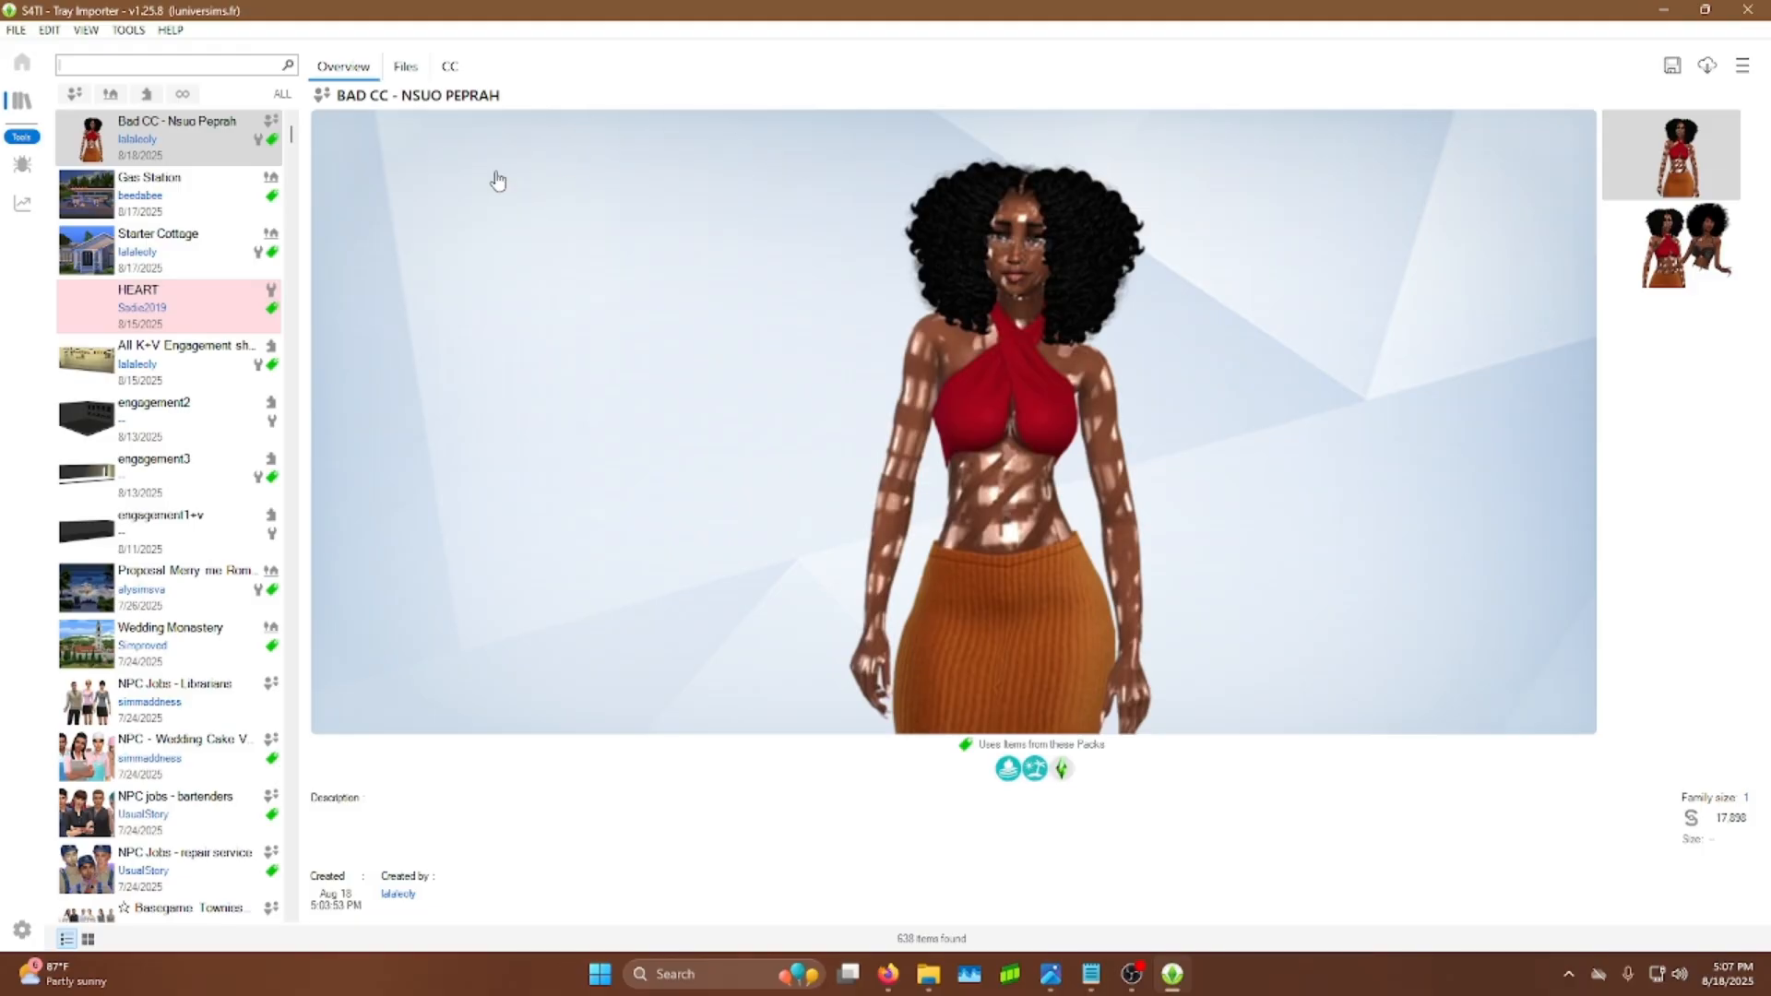
Step: Open the household's CC list and preview several items, including Nose Ring XxBlacksims and its missing dependency
{"action": "left_click", "coordinate": [452, 68]}
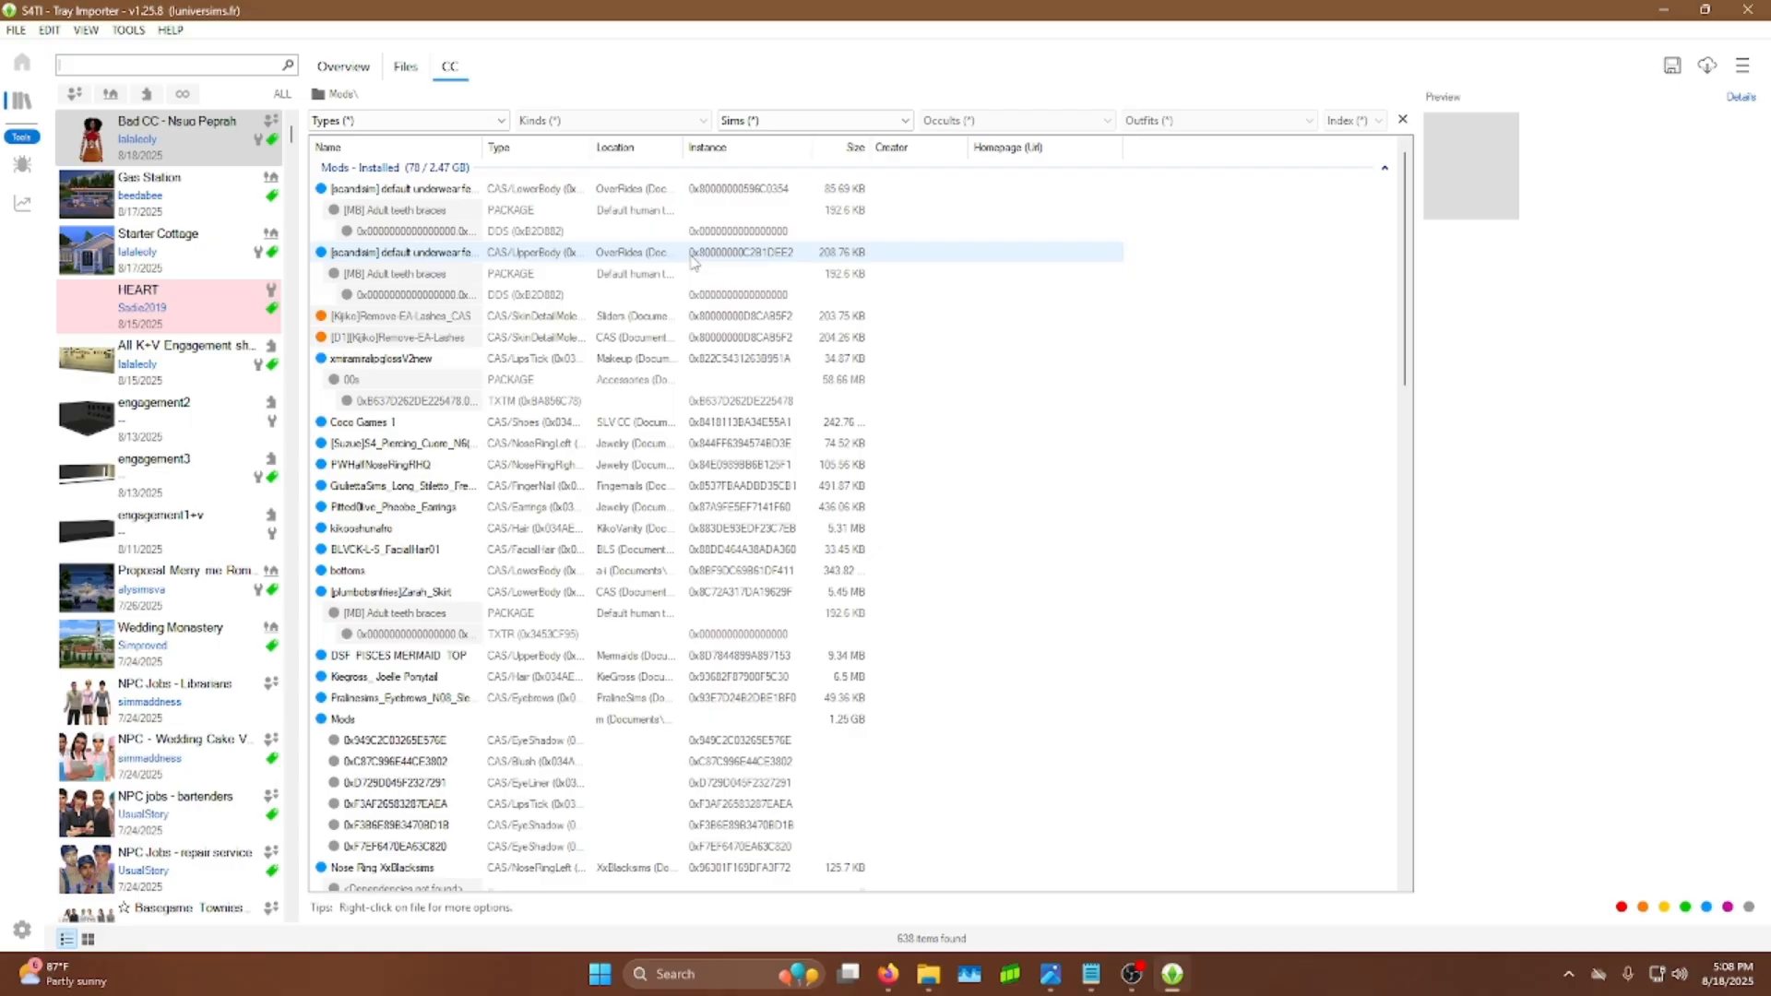
{"action": "scroll", "coordinate": [572, 433], "scroll_direction": "down", "scroll_amount": 4}
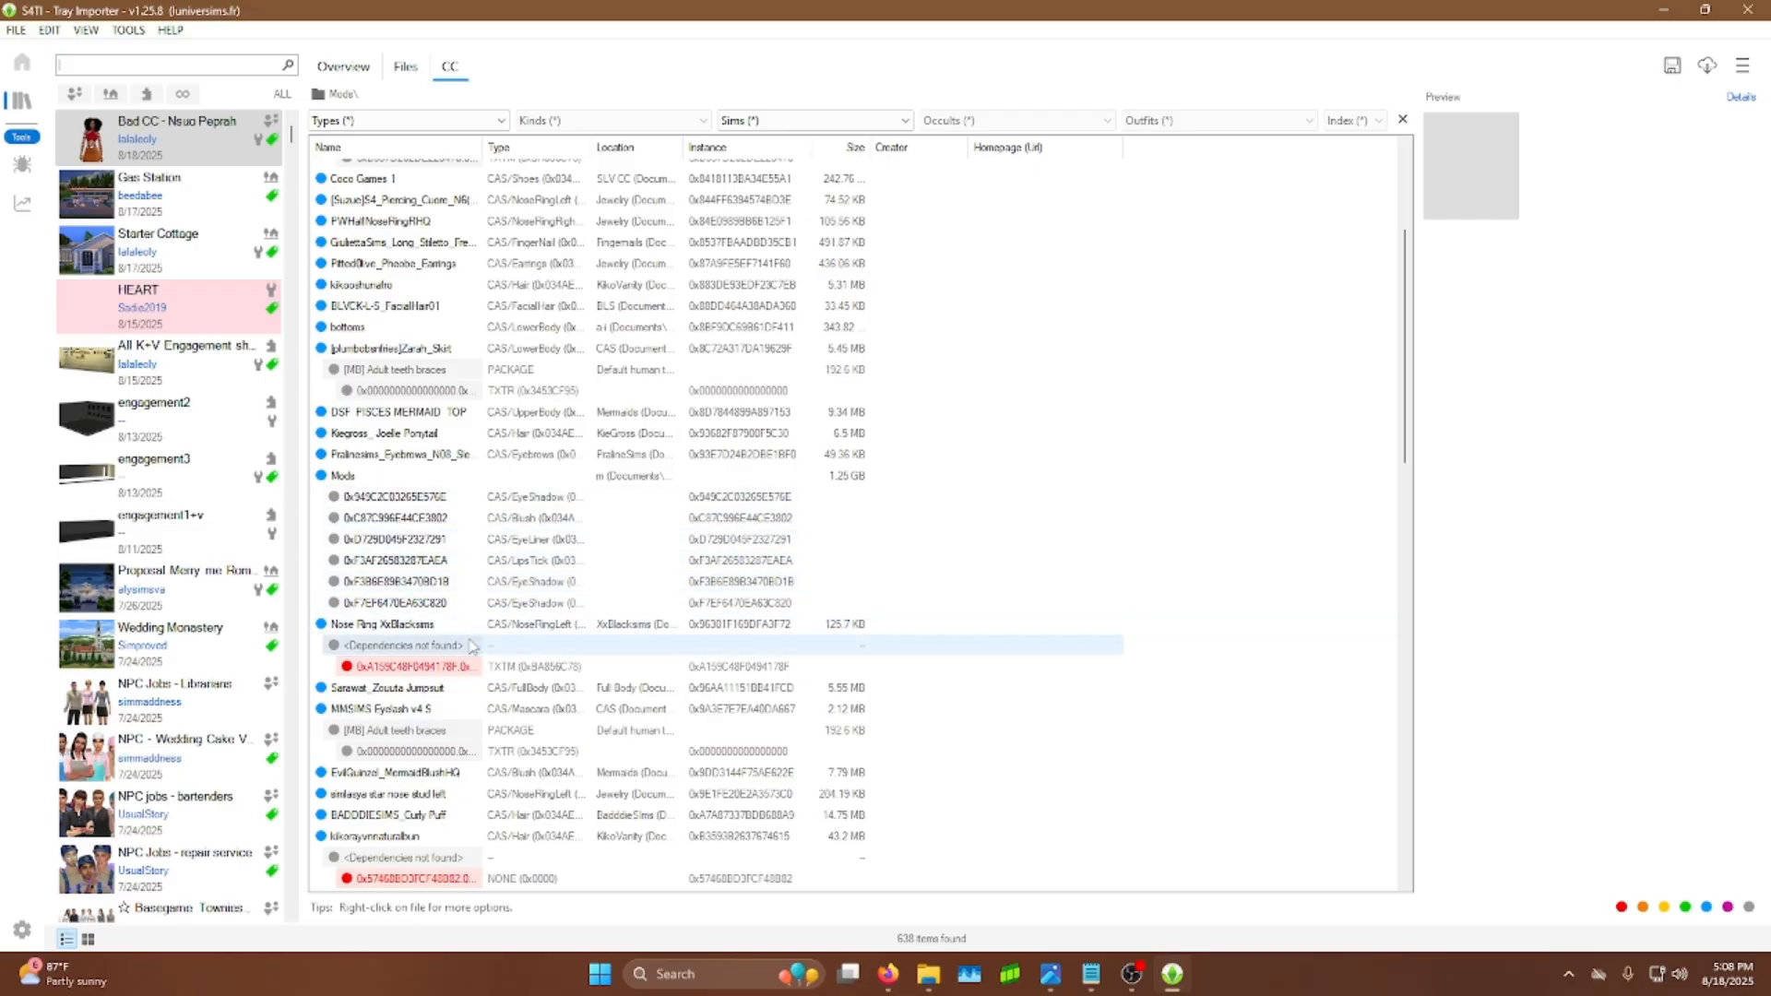
{"action": "left_click", "coordinate": [408, 629]}
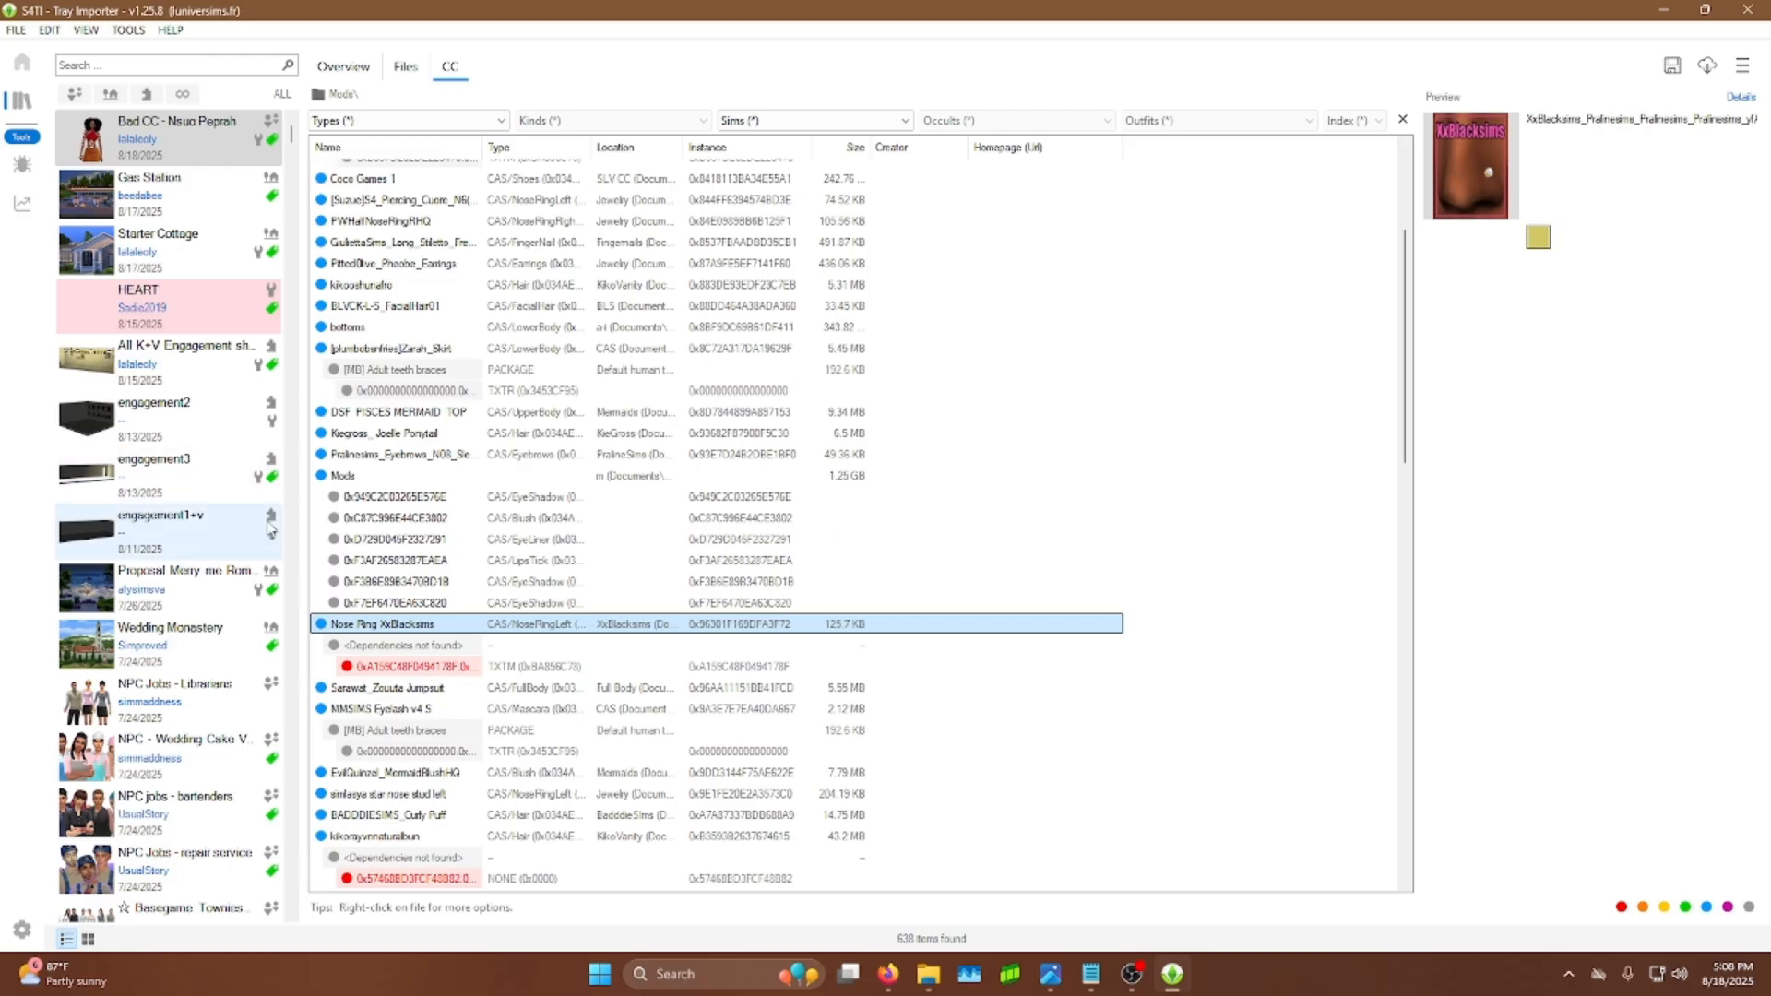
{"action": "left_click", "coordinate": [397, 453]}
{"action": "left_click", "coordinate": [396, 433]}
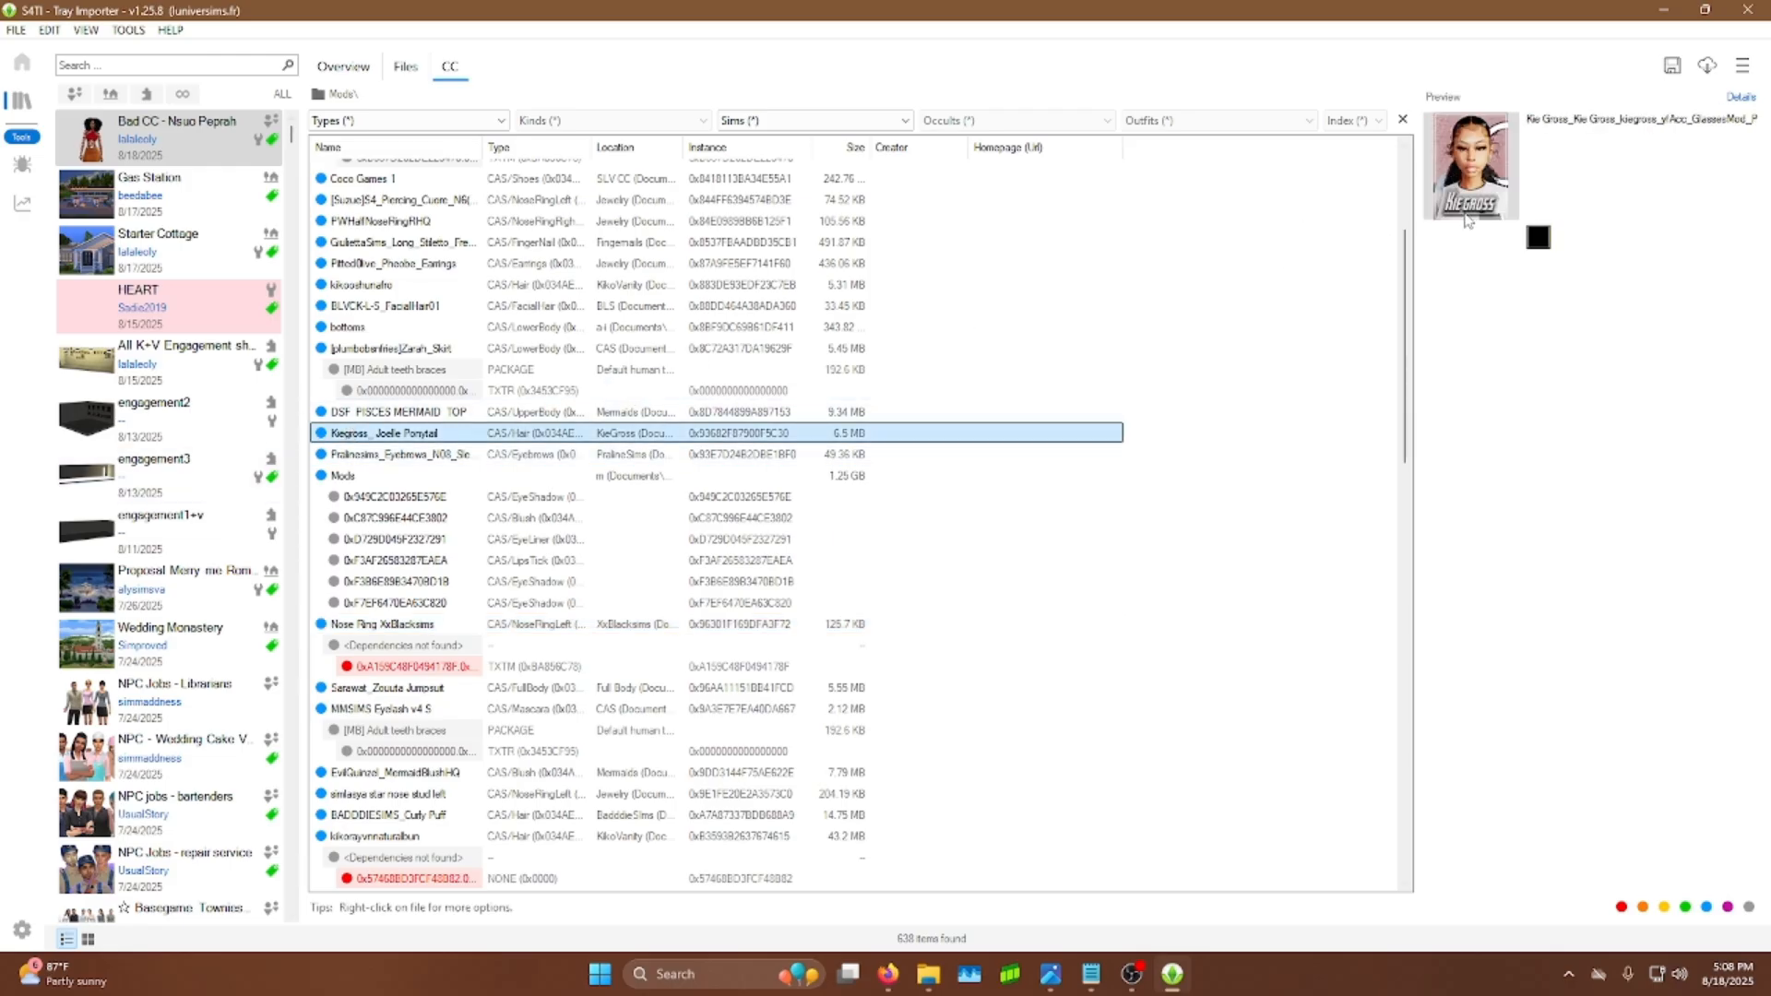
{"action": "left_click", "coordinate": [387, 412]}
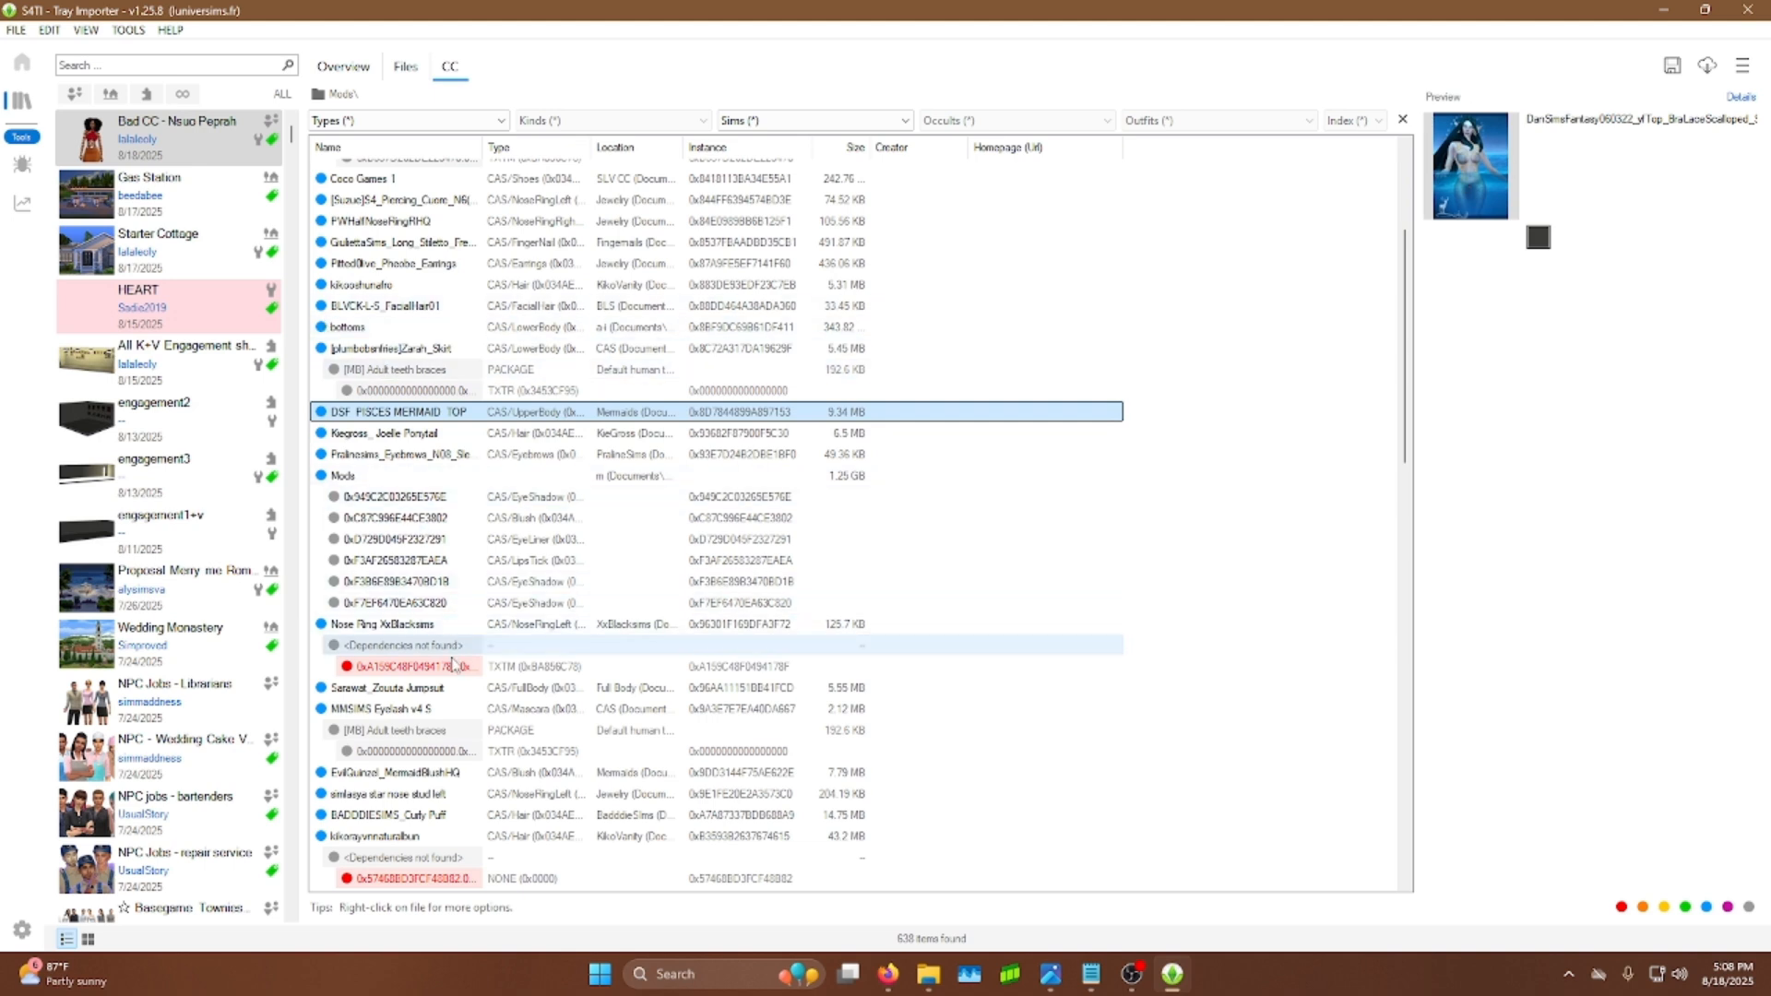
{"action": "left_click", "coordinate": [452, 688]}
{"action": "left_click", "coordinate": [411, 626]}
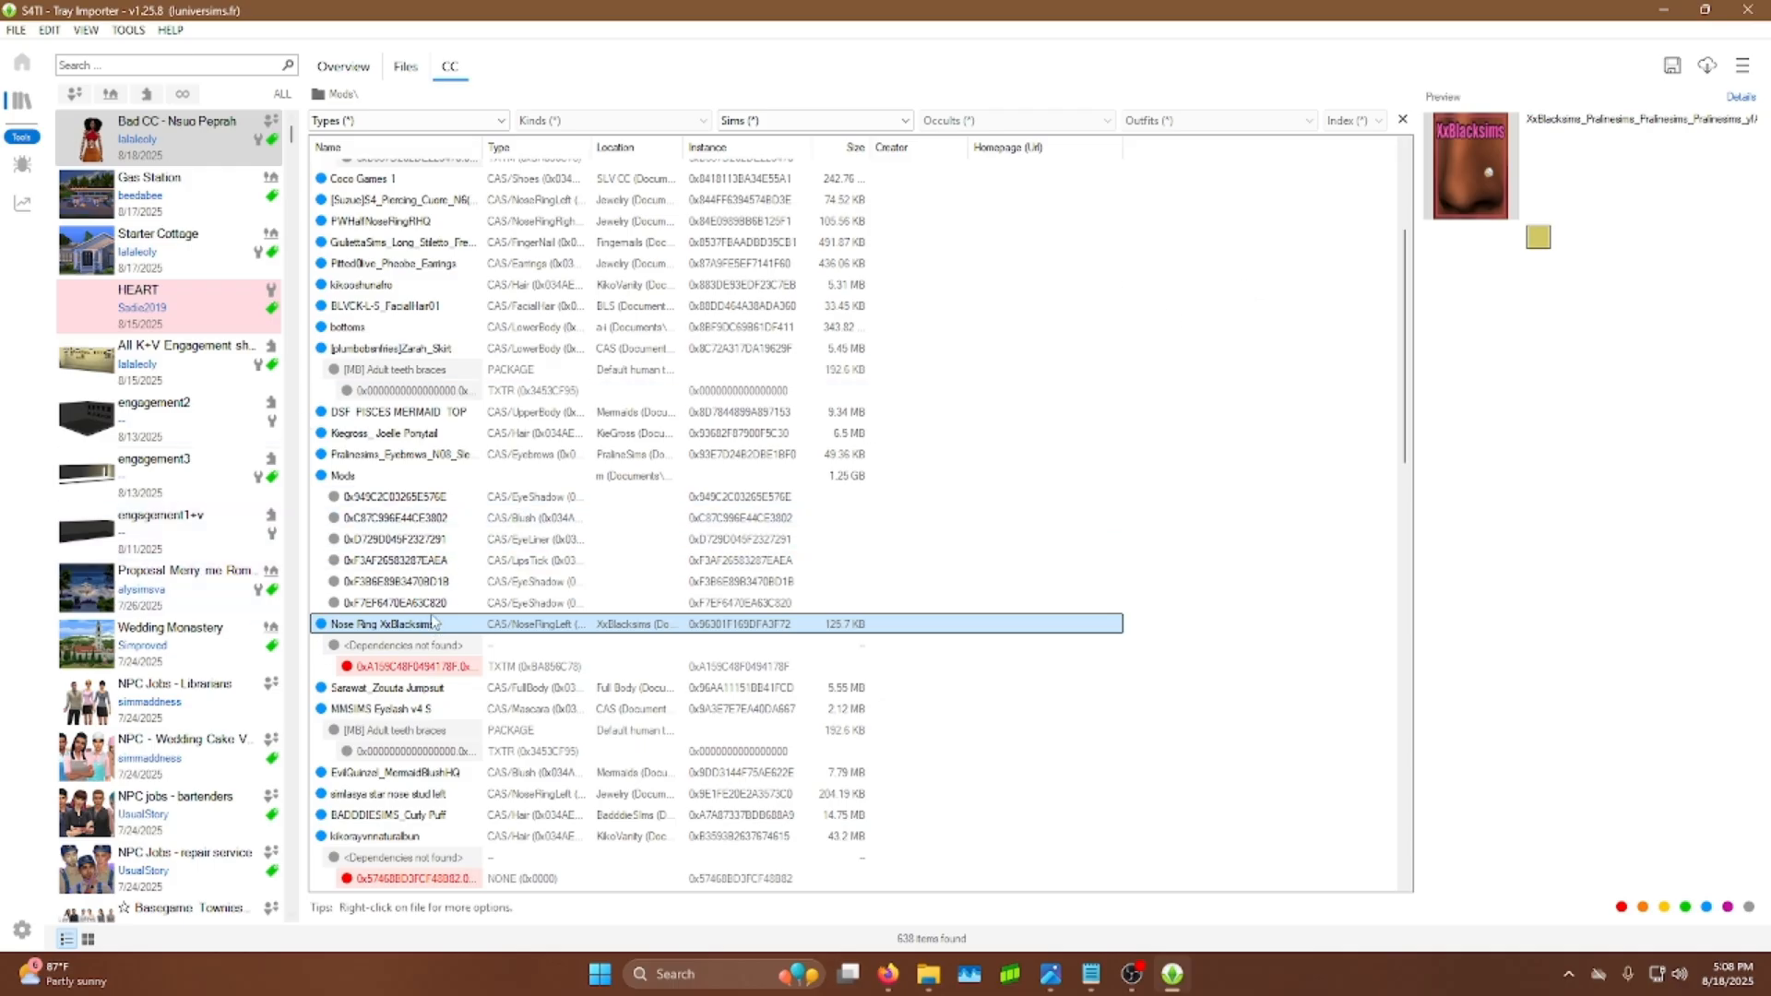
{"action": "left_click", "coordinate": [420, 671]}
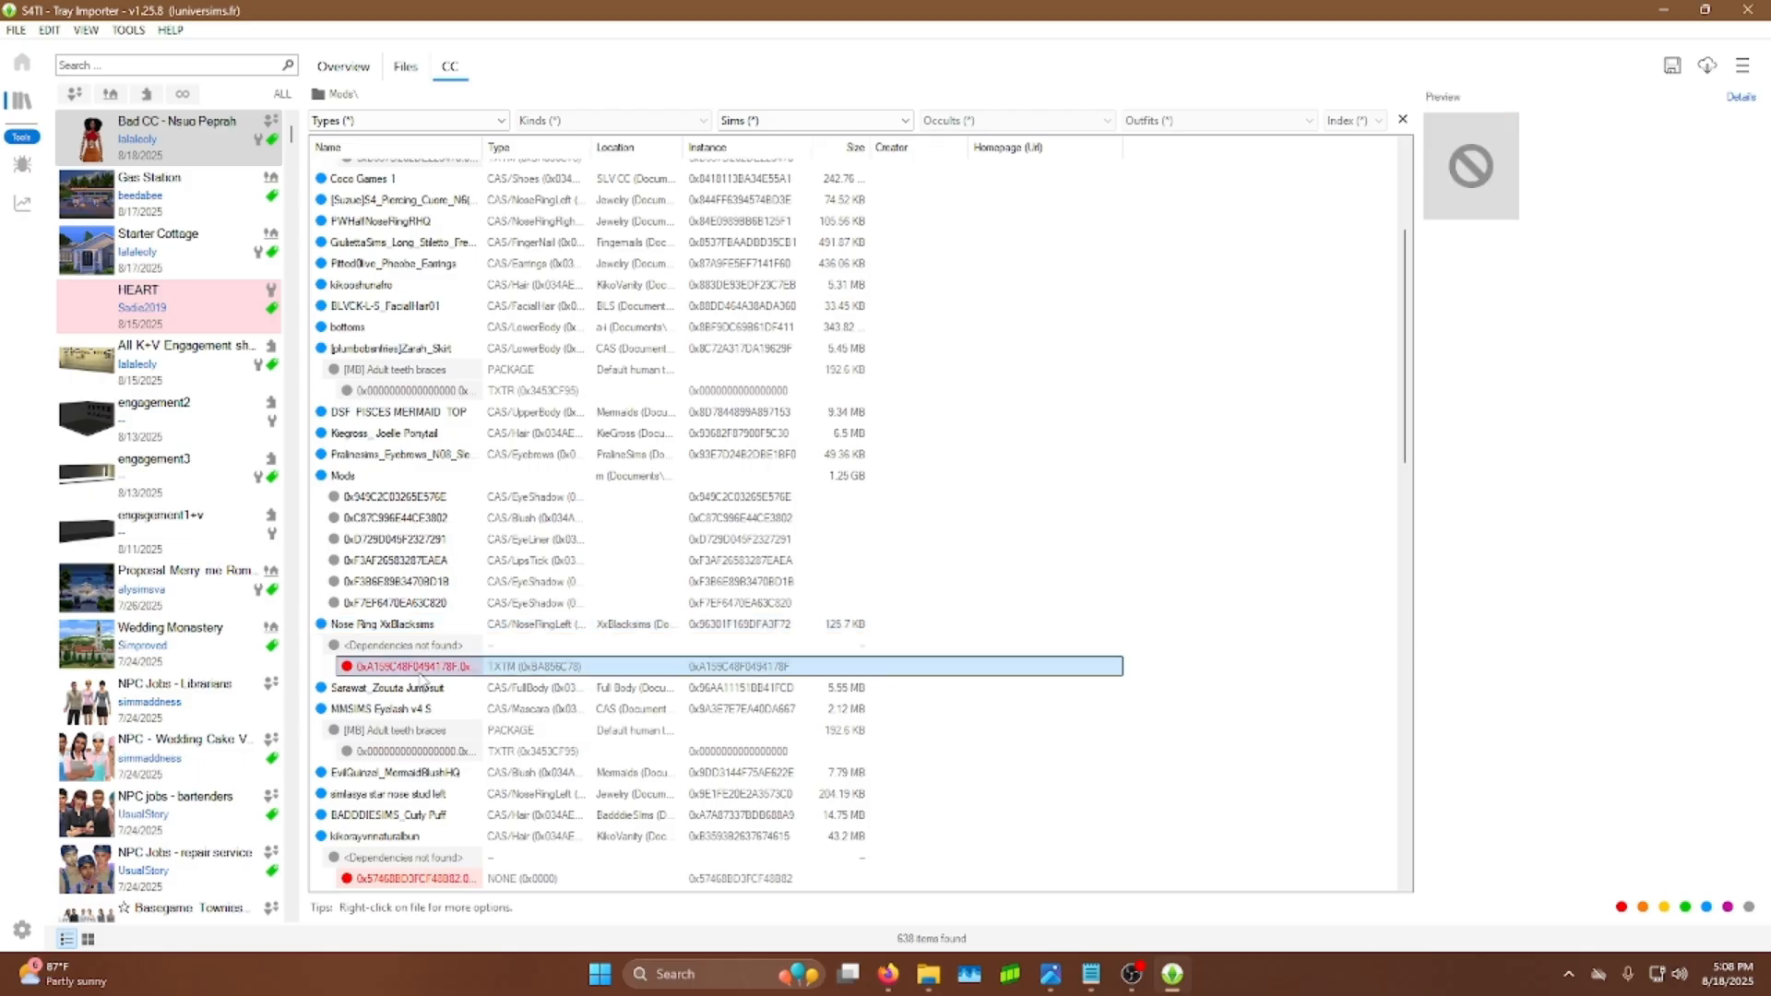
Step: Show the containing folder of the Nose Ring XxBlacksims package
{"action": "left_click", "coordinate": [430, 627]}
{"action": "right_click", "coordinate": [429, 628]}
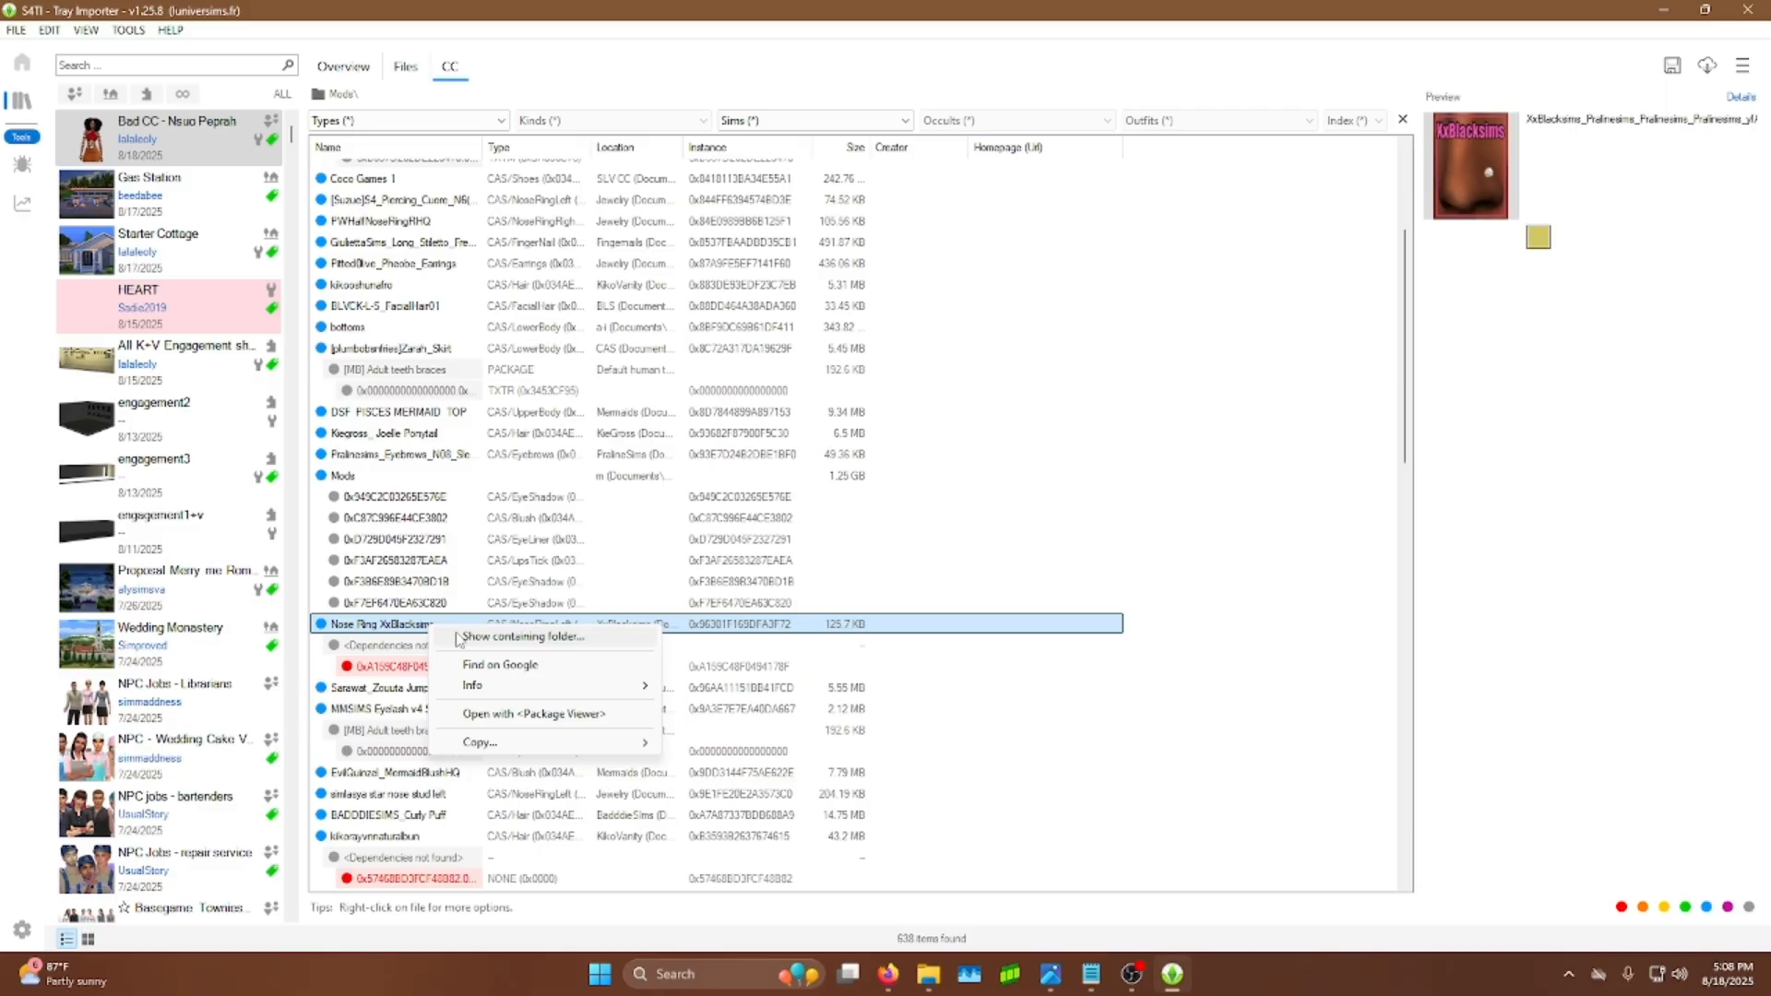
{"action": "left_click", "coordinate": [480, 636]}
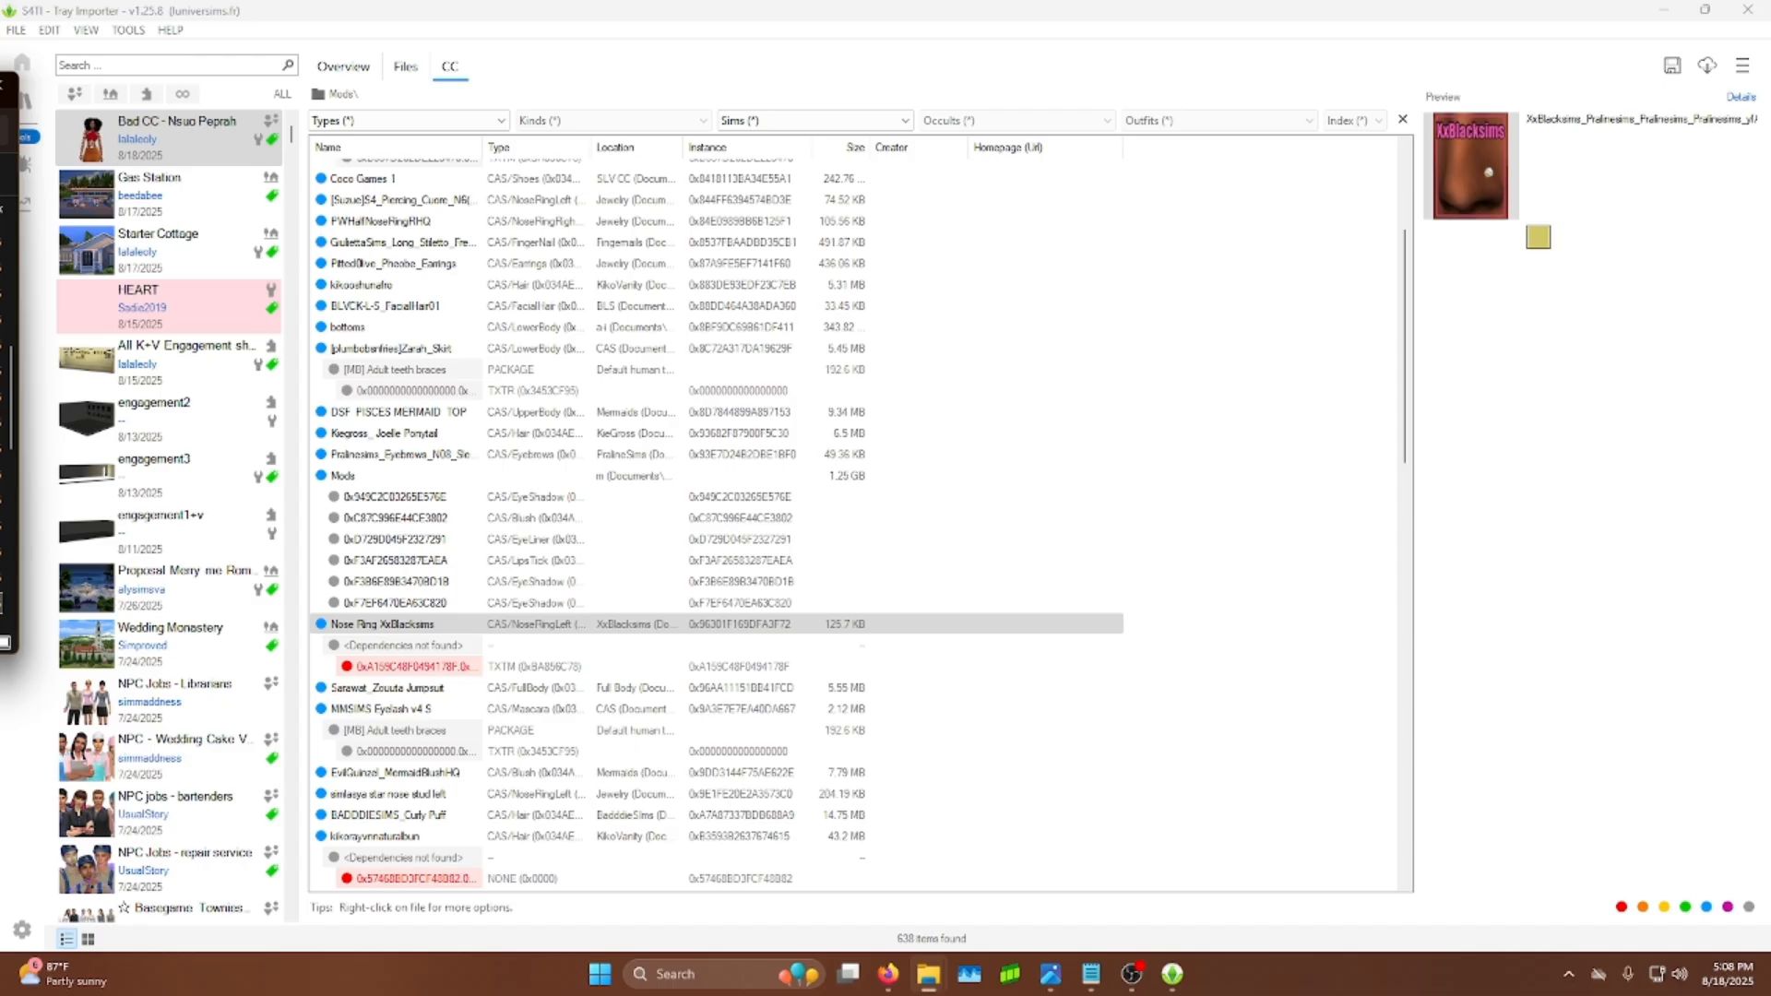
Step: Move and enlarge the XxBlacksims folder window
{"action": "left_click_drag", "start_coordinate": [172, 142], "coordinate": [646, 179]}
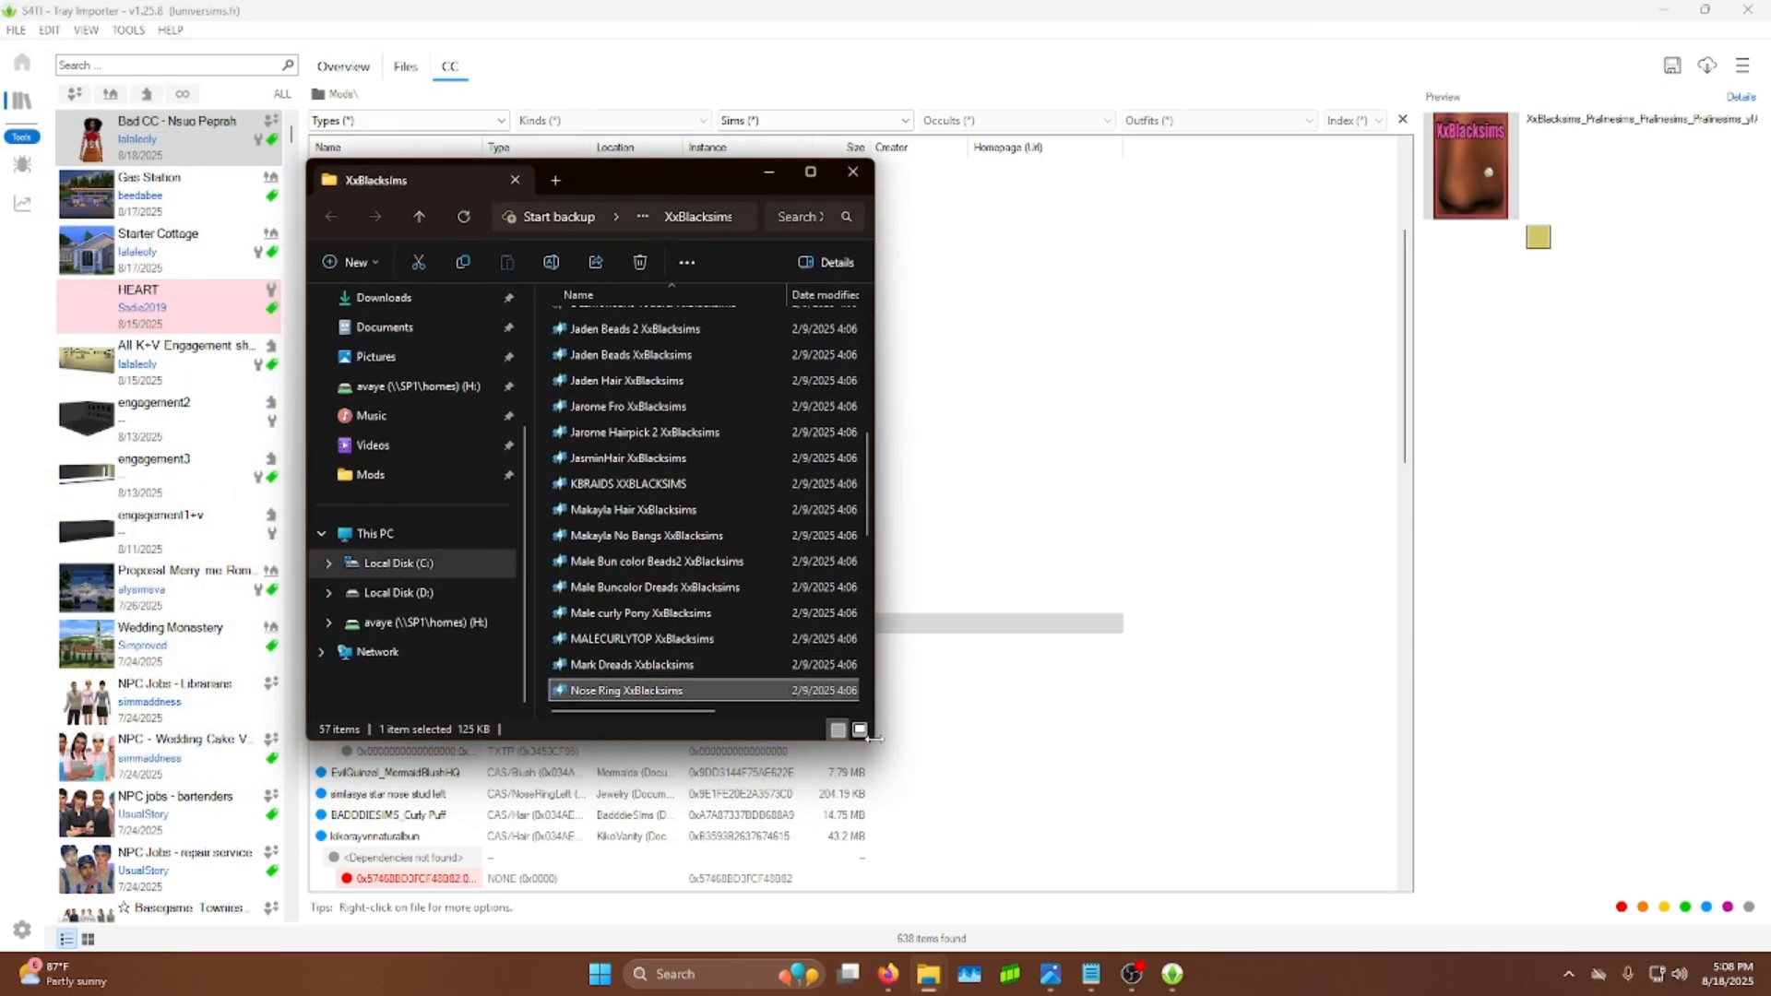
{"action": "left_click_drag", "start_coordinate": [874, 738], "coordinate": [1765, 873]}
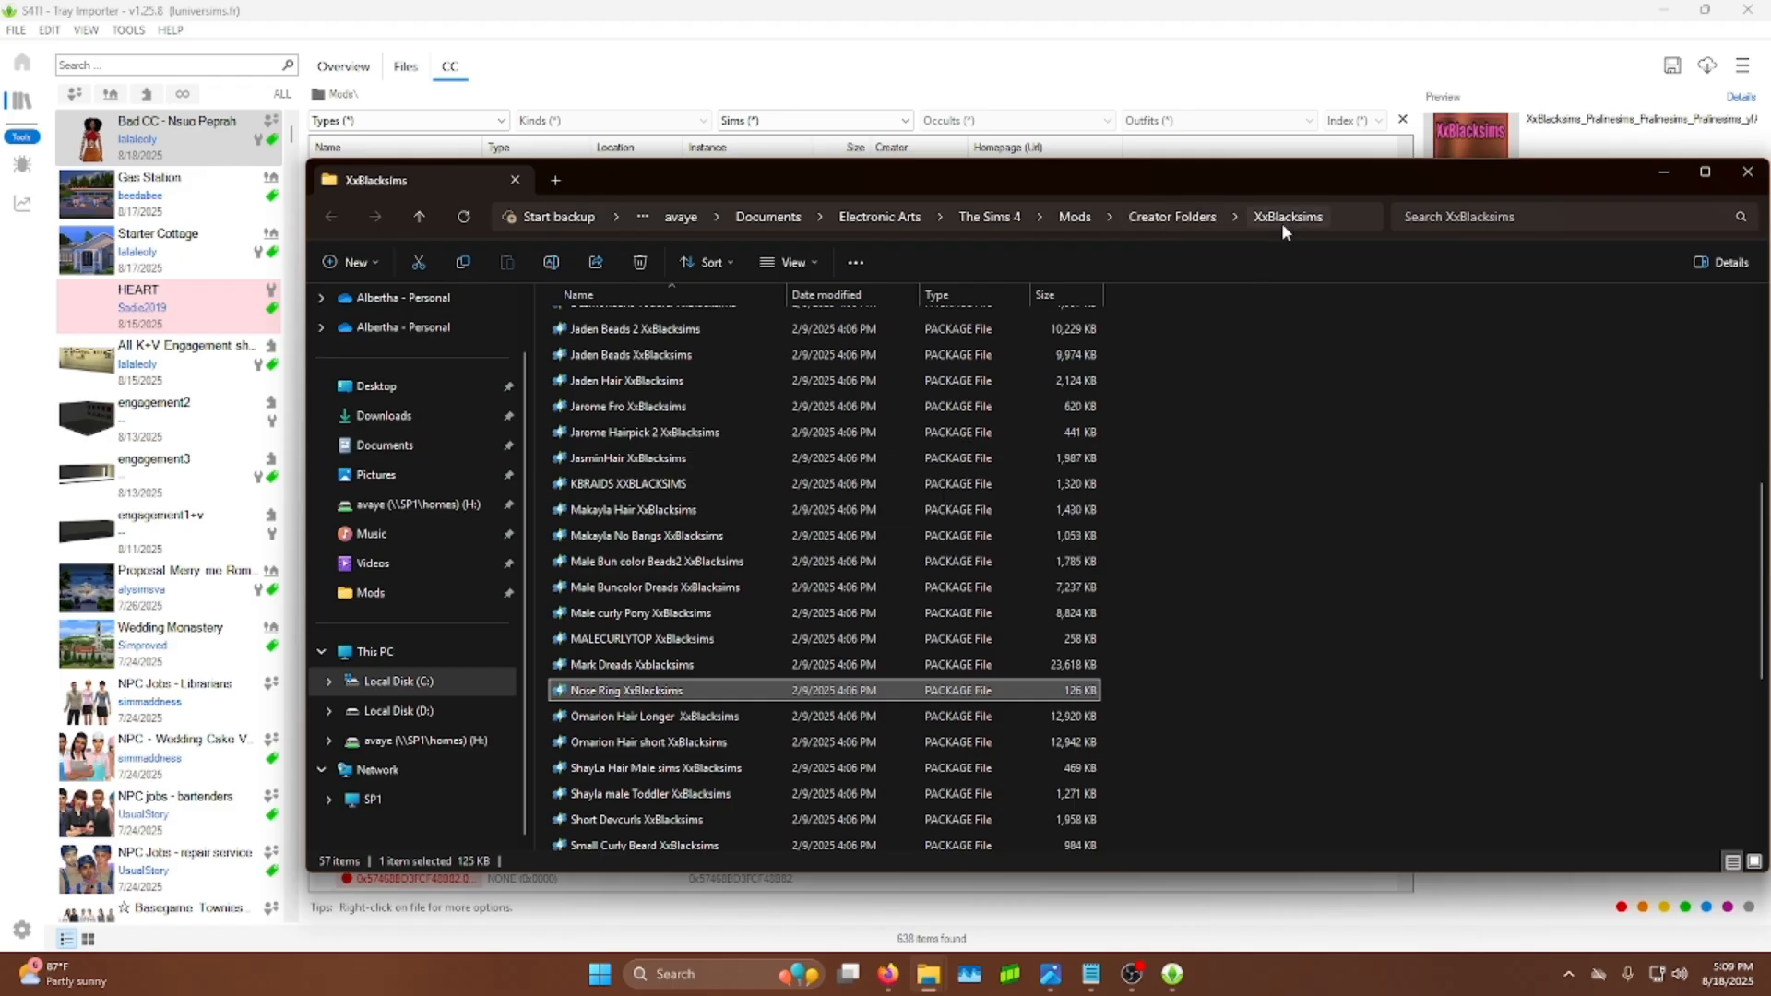
{"action": "left_click_drag", "start_coordinate": [1210, 175], "coordinate": [989, 174]}
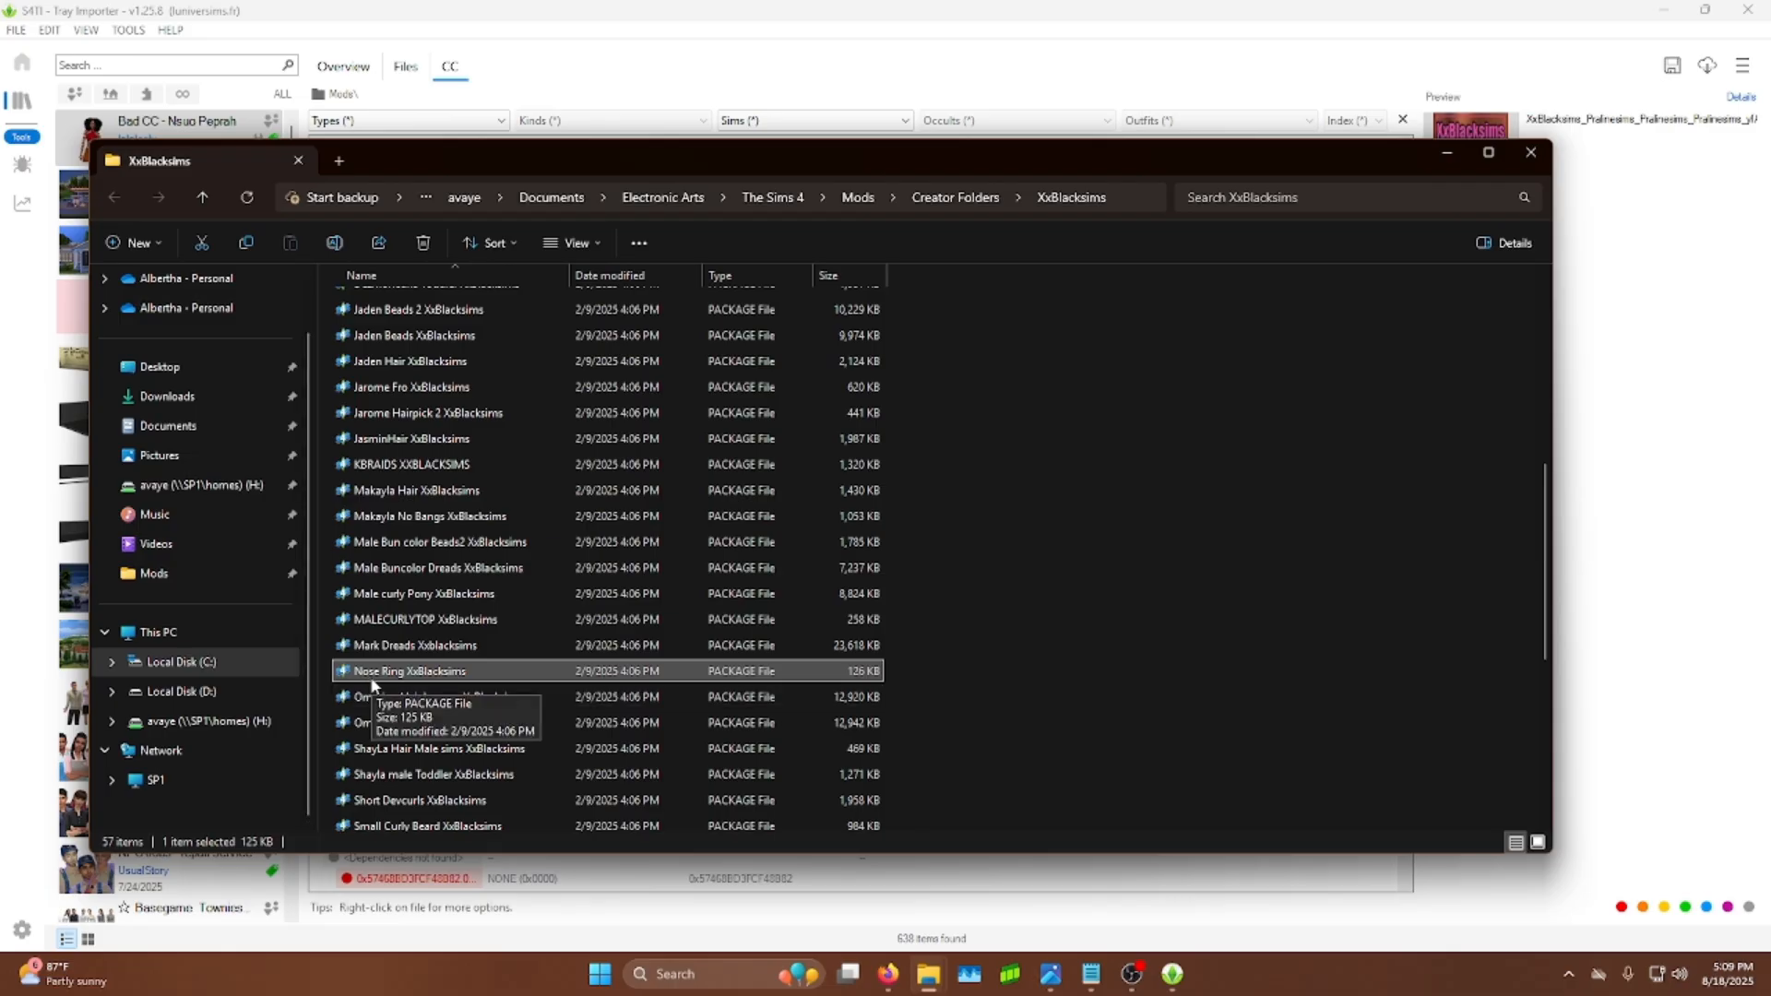
Step: Choose to open the Nose Ring XxBlacksims package with another app, browsing for one on the PC
{"action": "mouse_move", "coordinate": [372, 683]}
{"action": "right_click", "coordinate": [445, 672]}
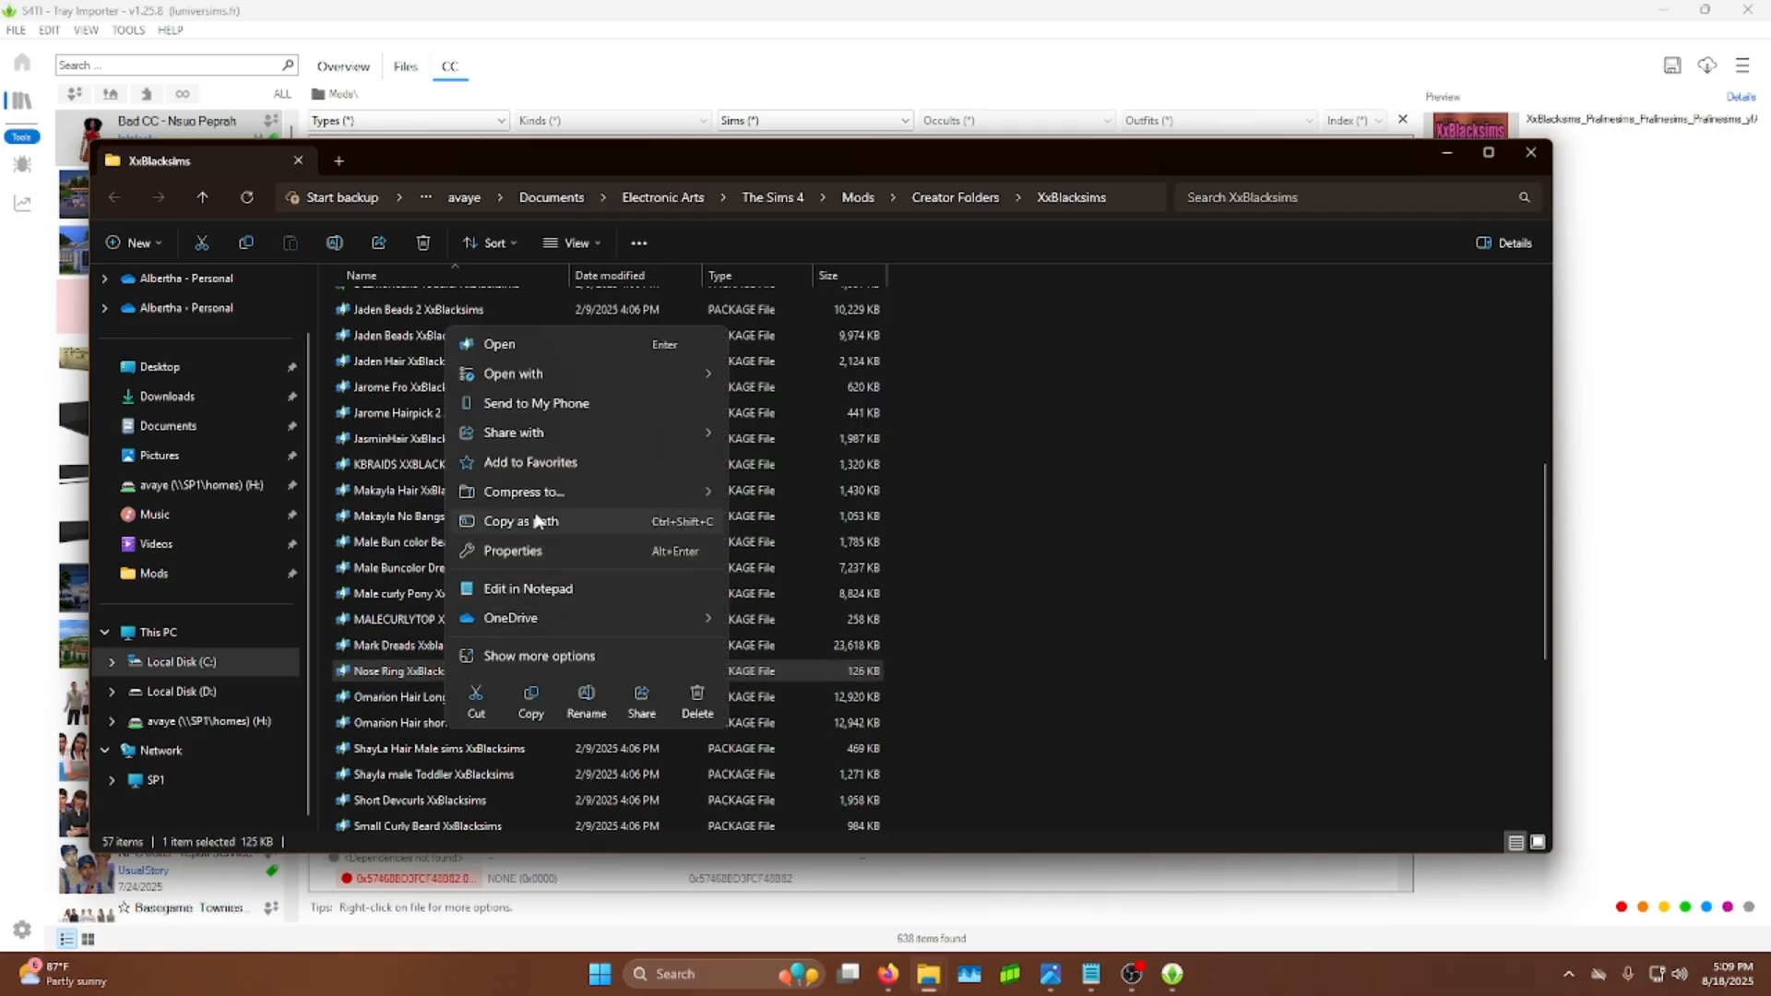
{"action": "mouse_move", "coordinate": [512, 373]}
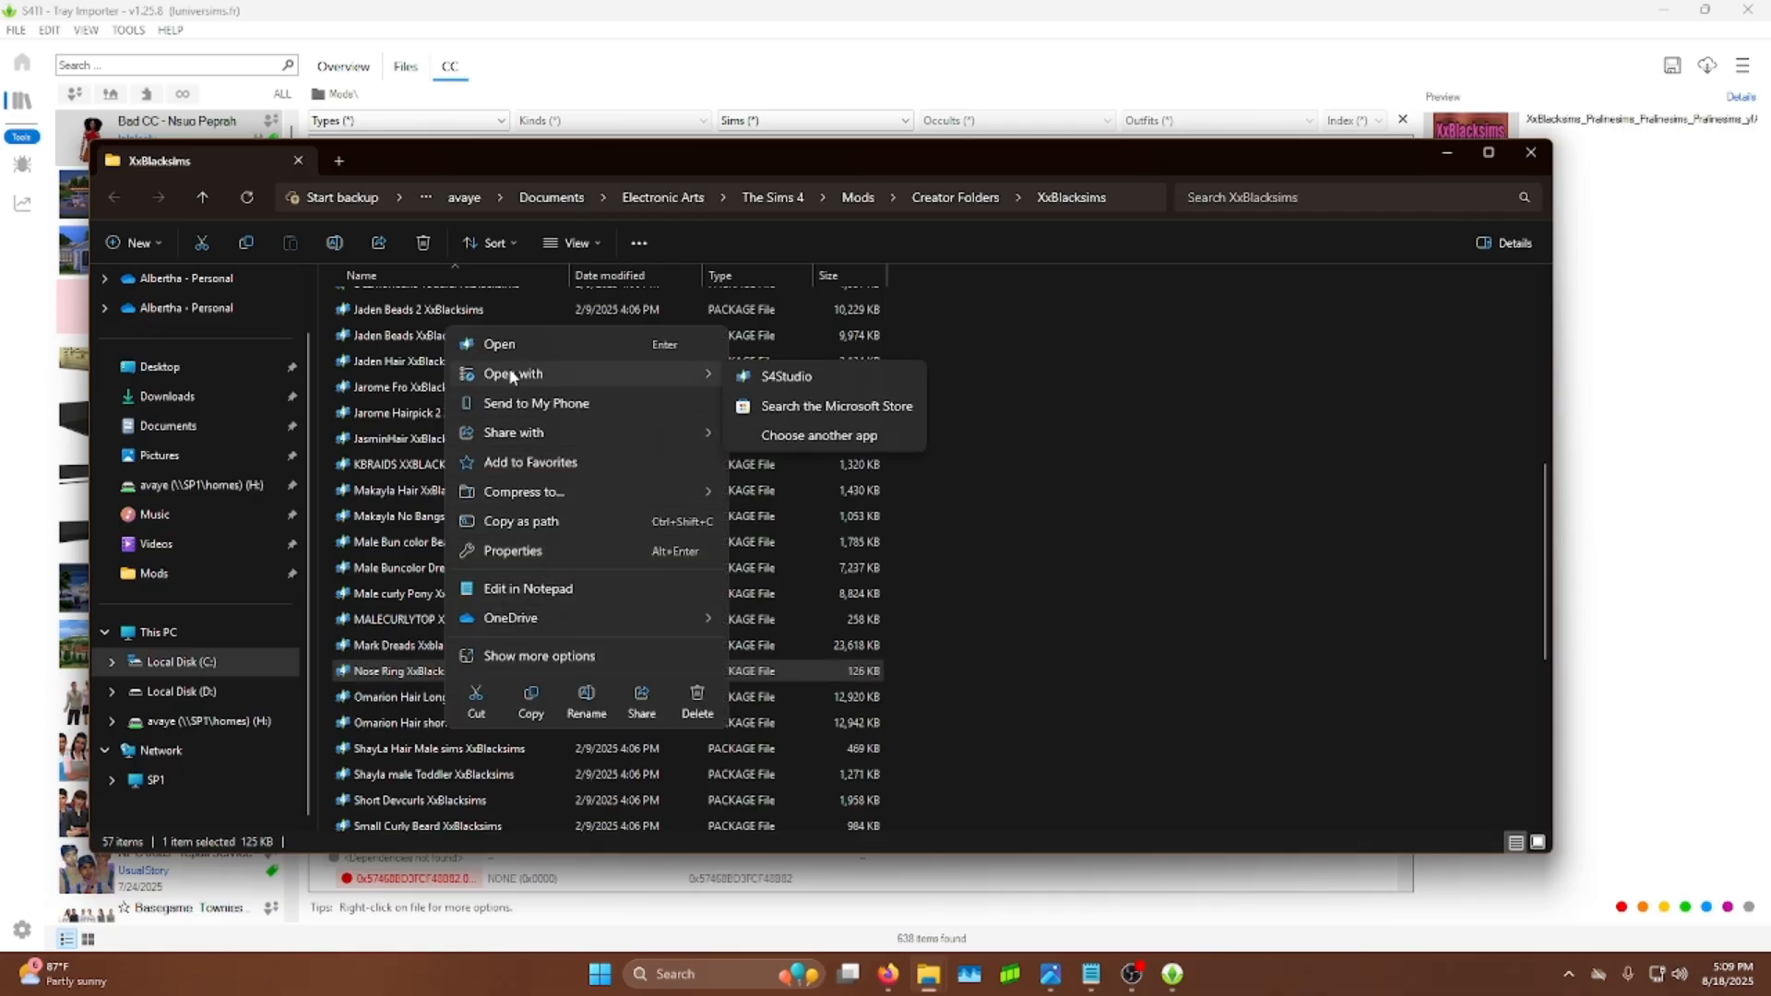
{"action": "left_click", "coordinate": [774, 440]}
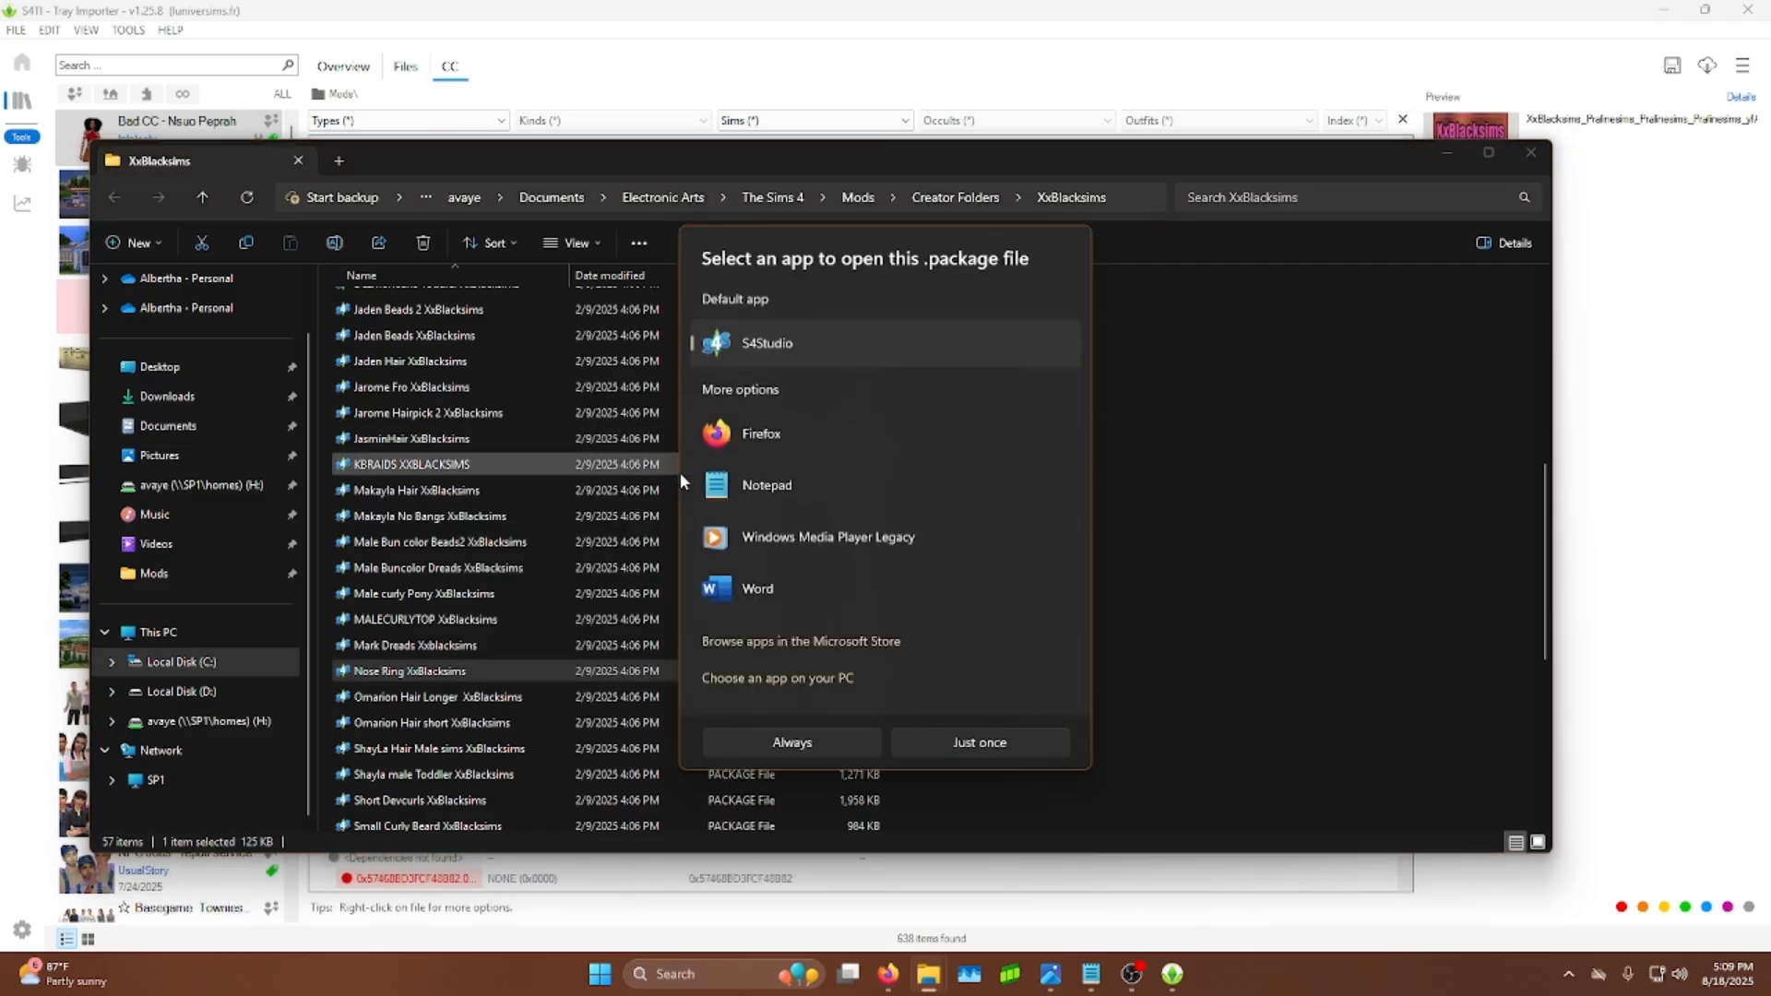
{"action": "left_click", "coordinate": [775, 678]}
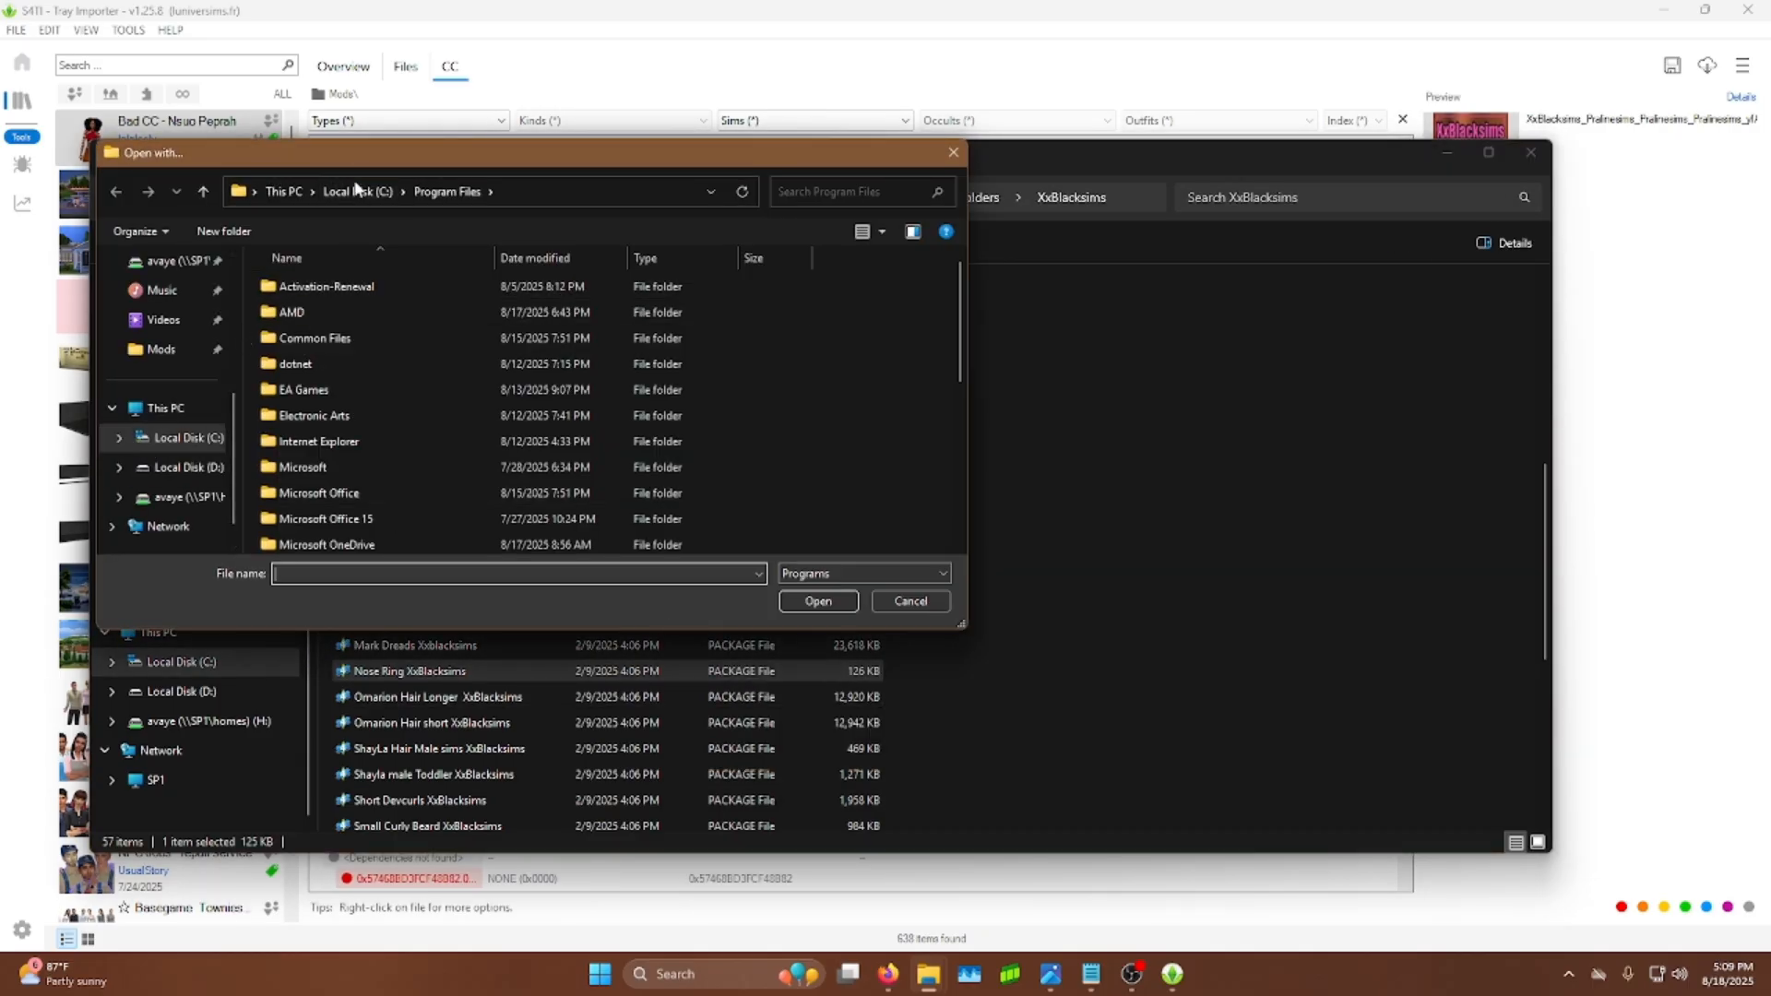
Step: Pick S4Studio in C:\Program Files (x86)\Sims 4 Studio and always open the package with it
{"action": "left_click", "coordinate": [357, 190]}
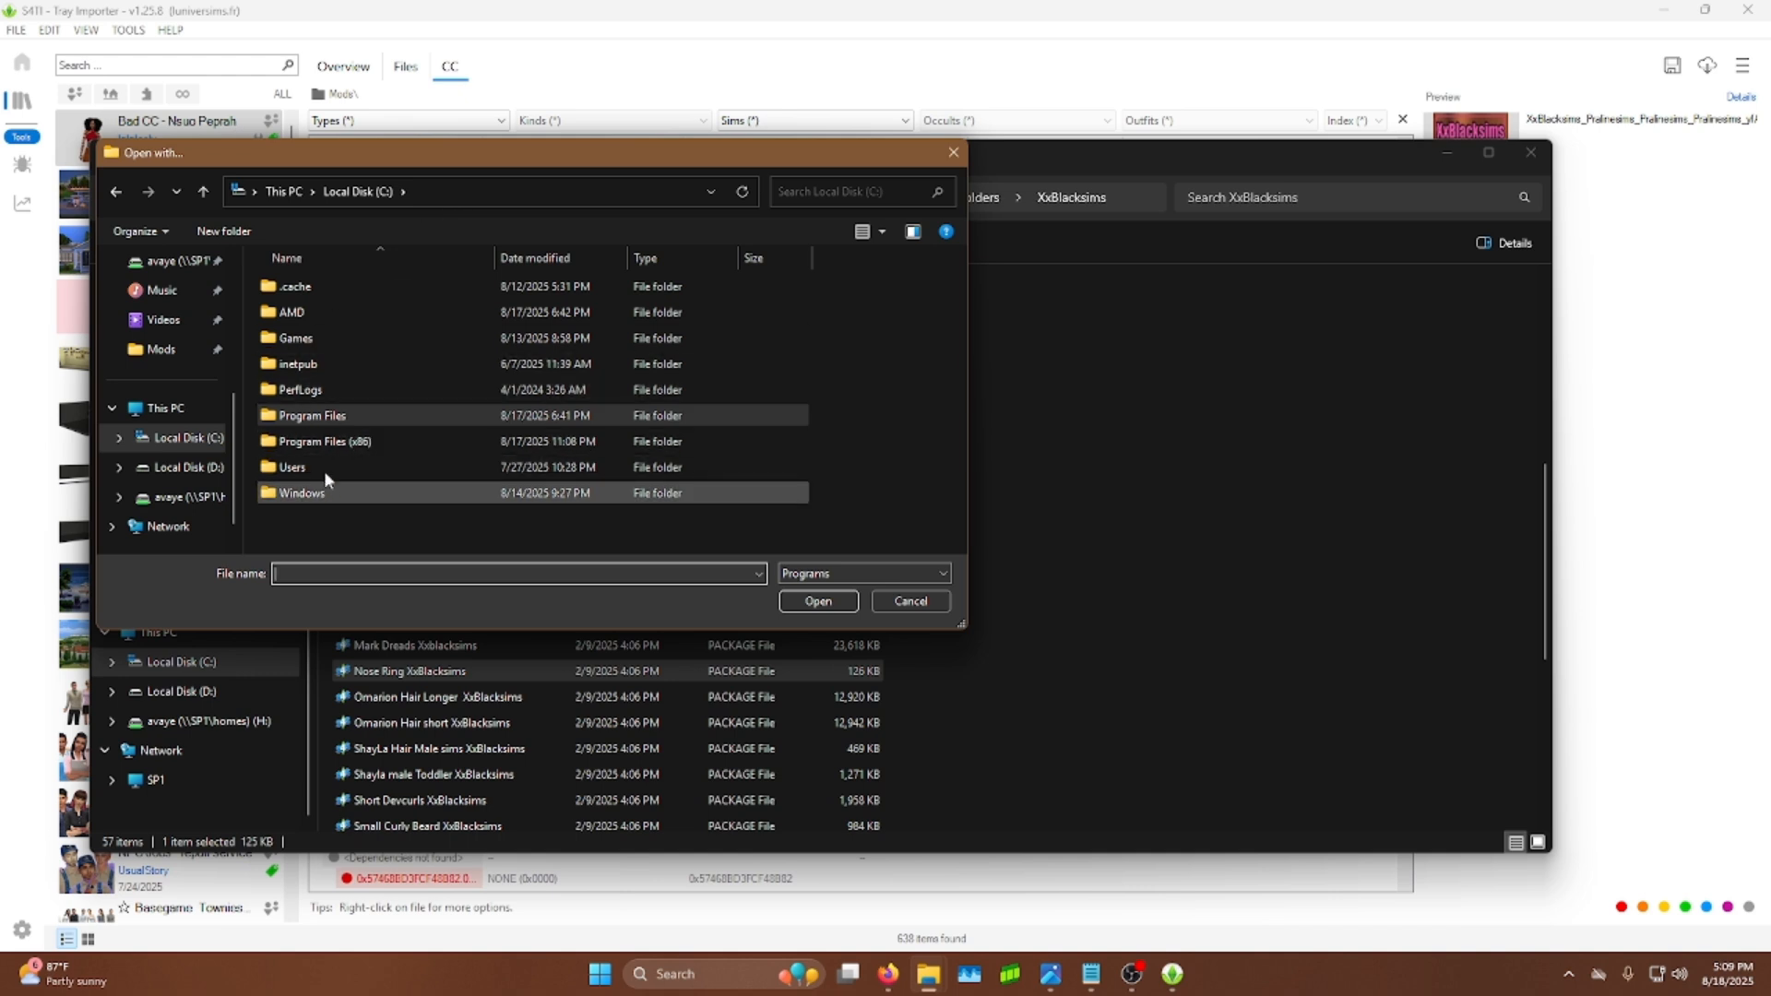
{"action": "double_click", "coordinate": [323, 443]}
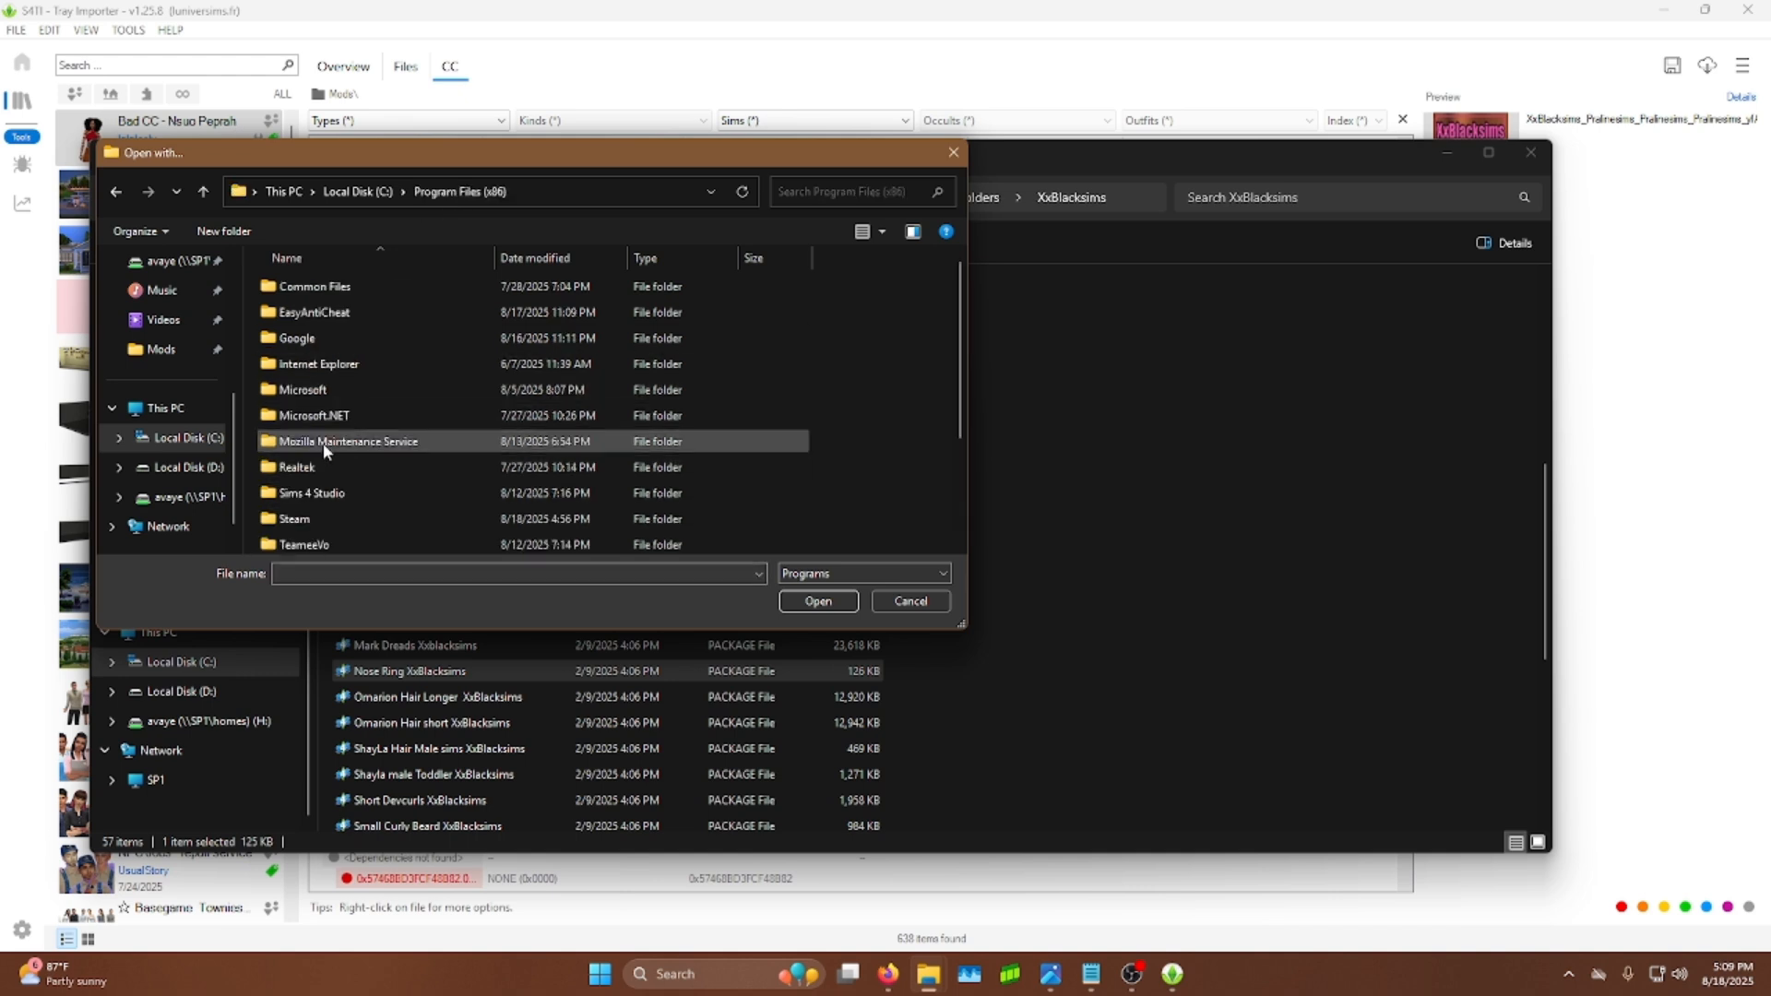
{"action": "double_click", "coordinate": [328, 492]}
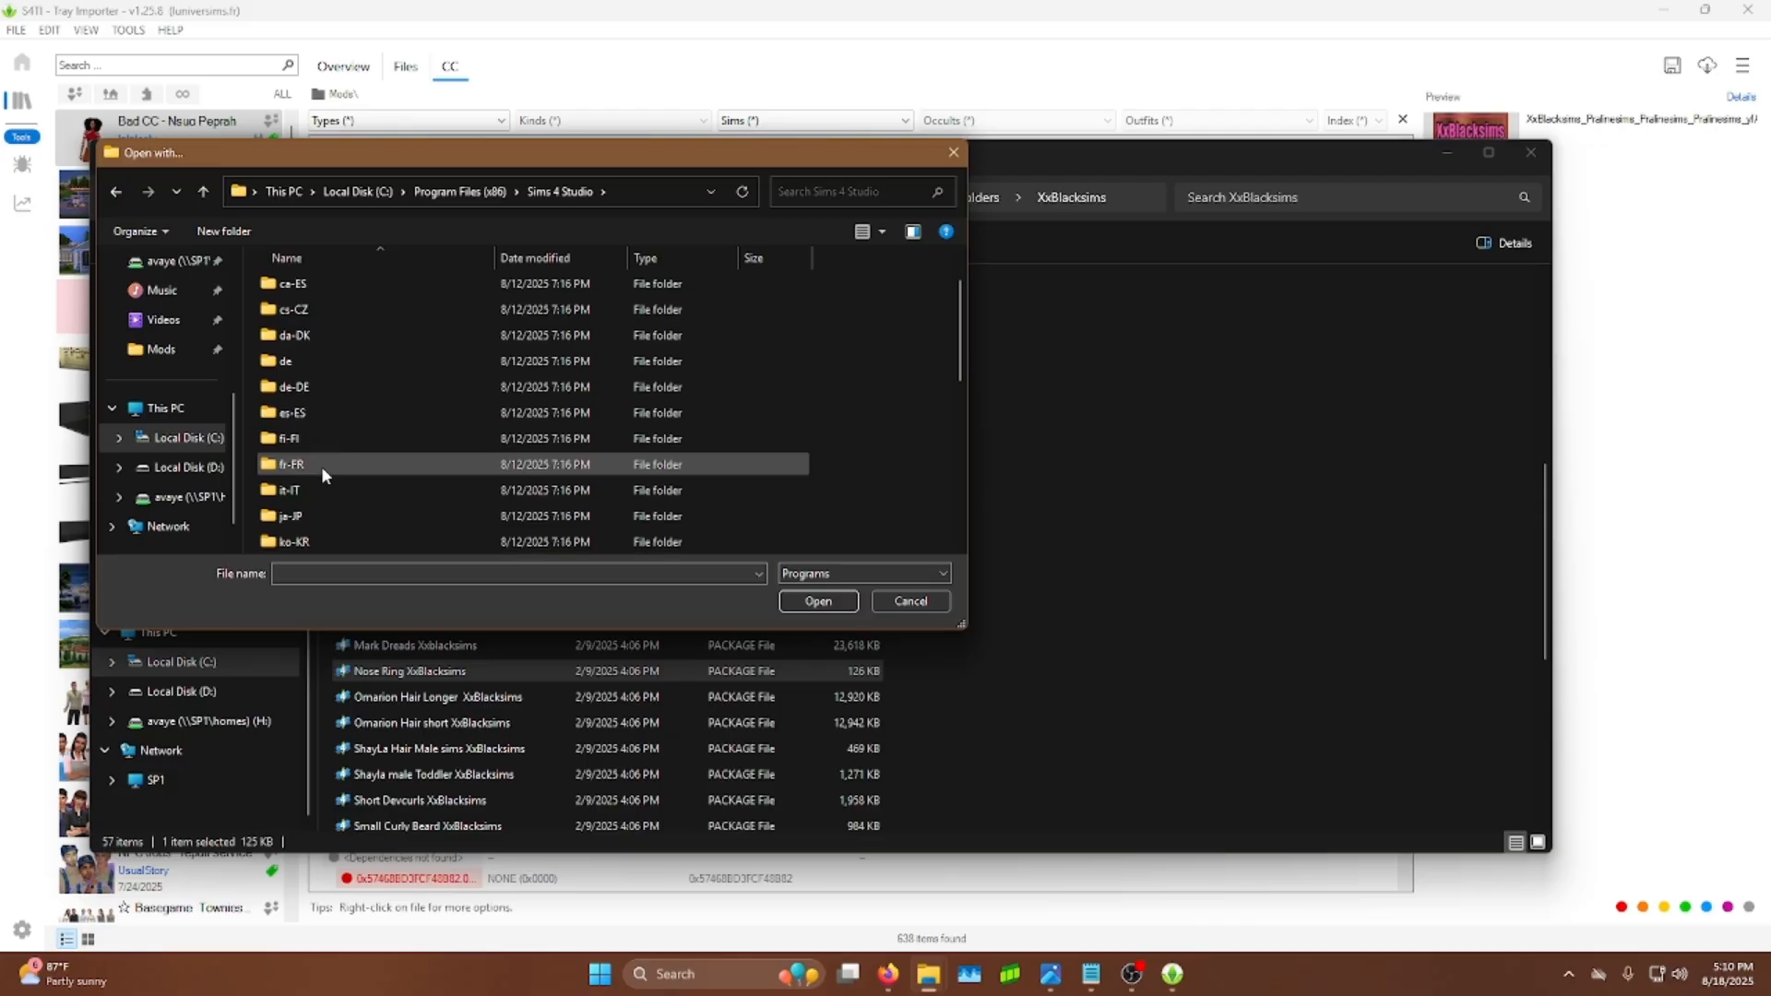
{"action": "scroll", "coordinate": [321, 467], "scroll_direction": "down", "scroll_amount": 5}
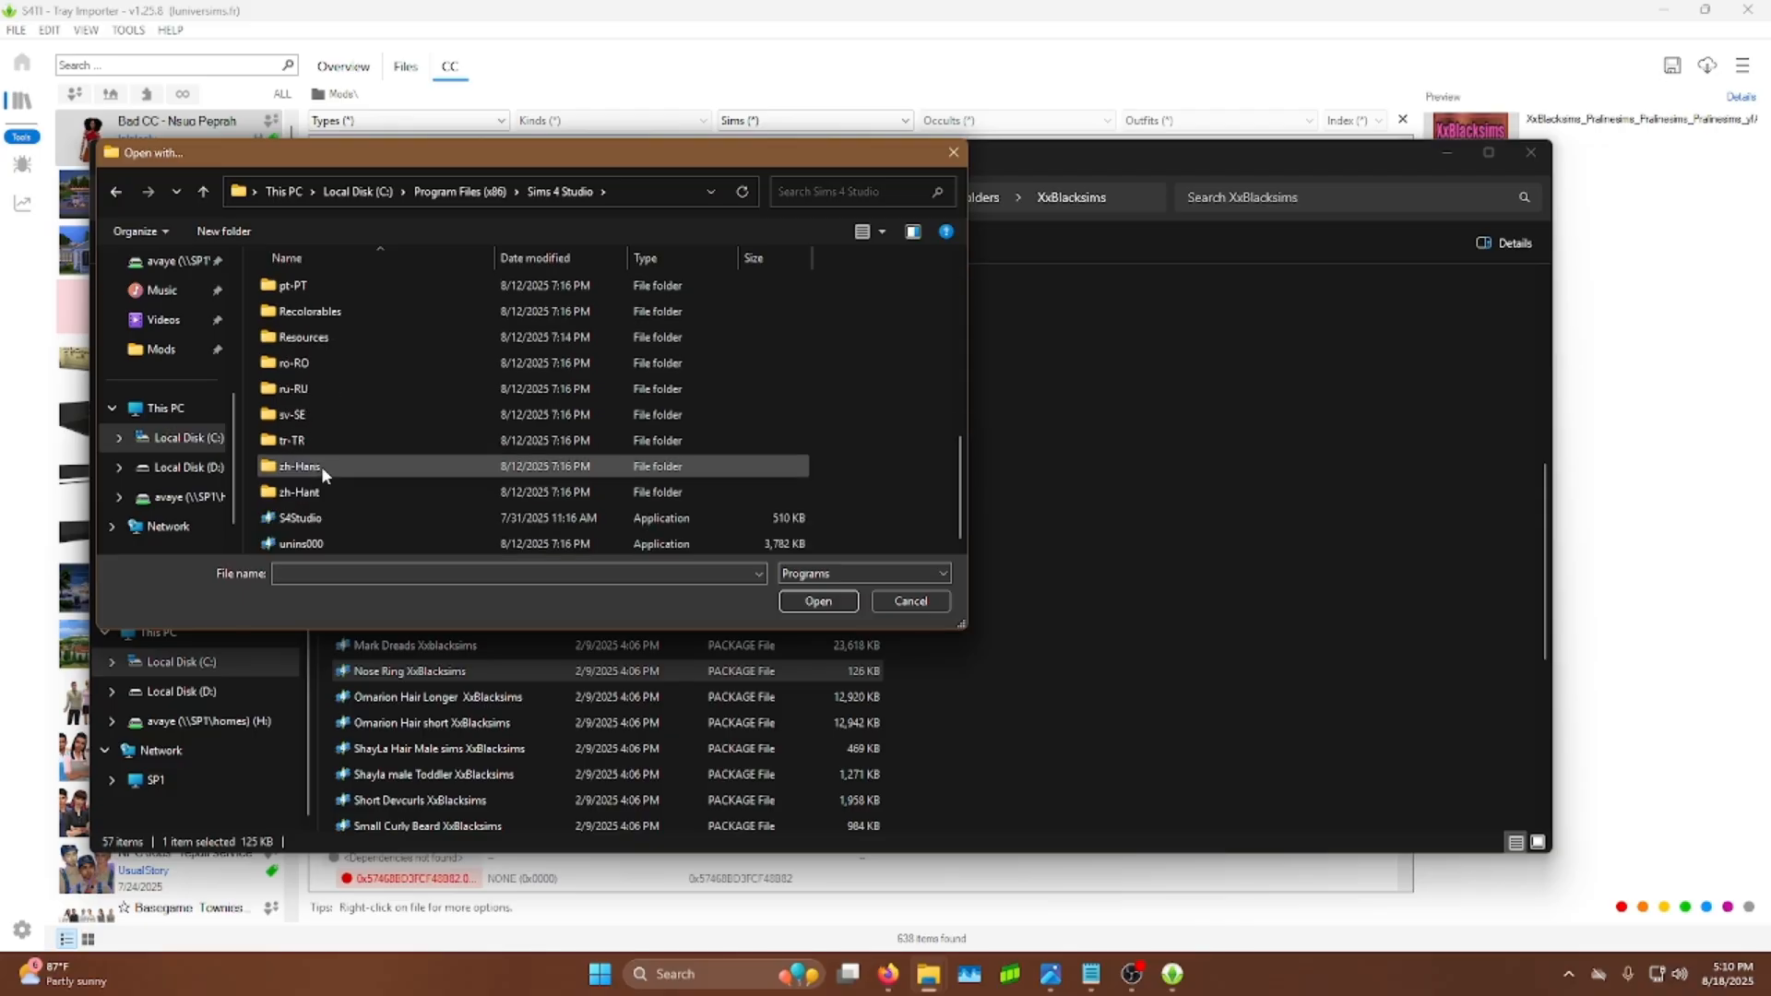
{"action": "left_click", "coordinate": [321, 518]}
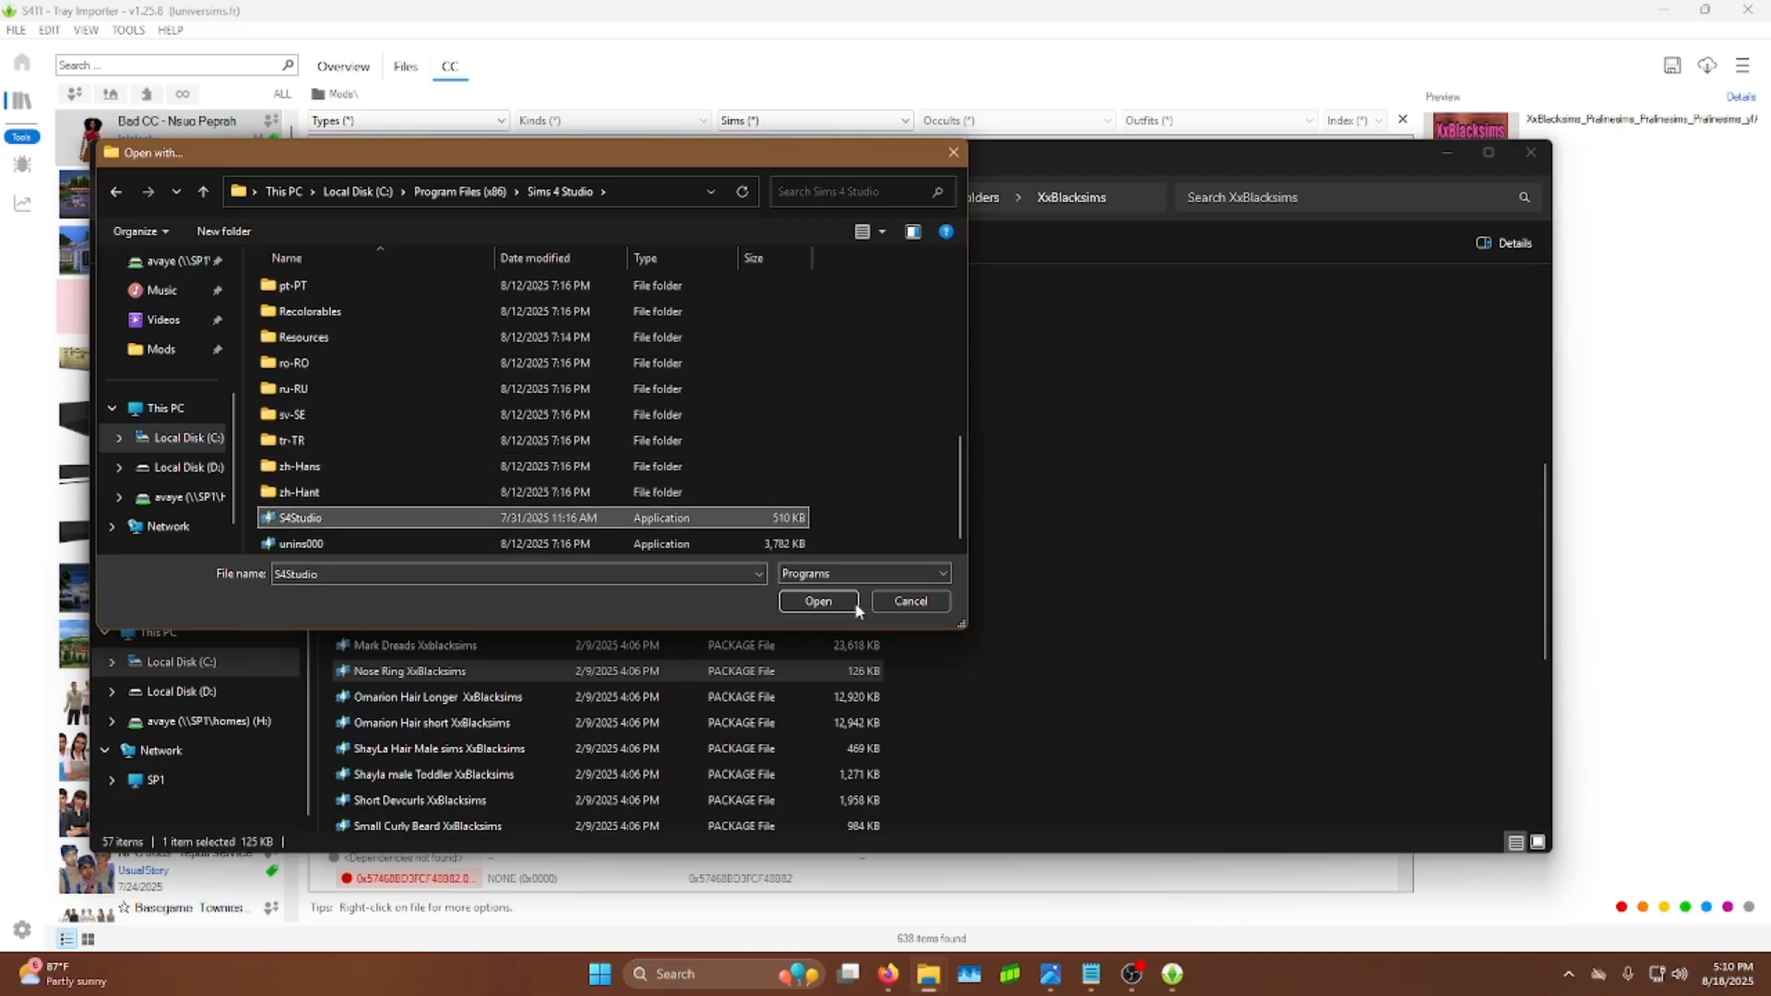
{"action": "left_click", "coordinate": [814, 602]}
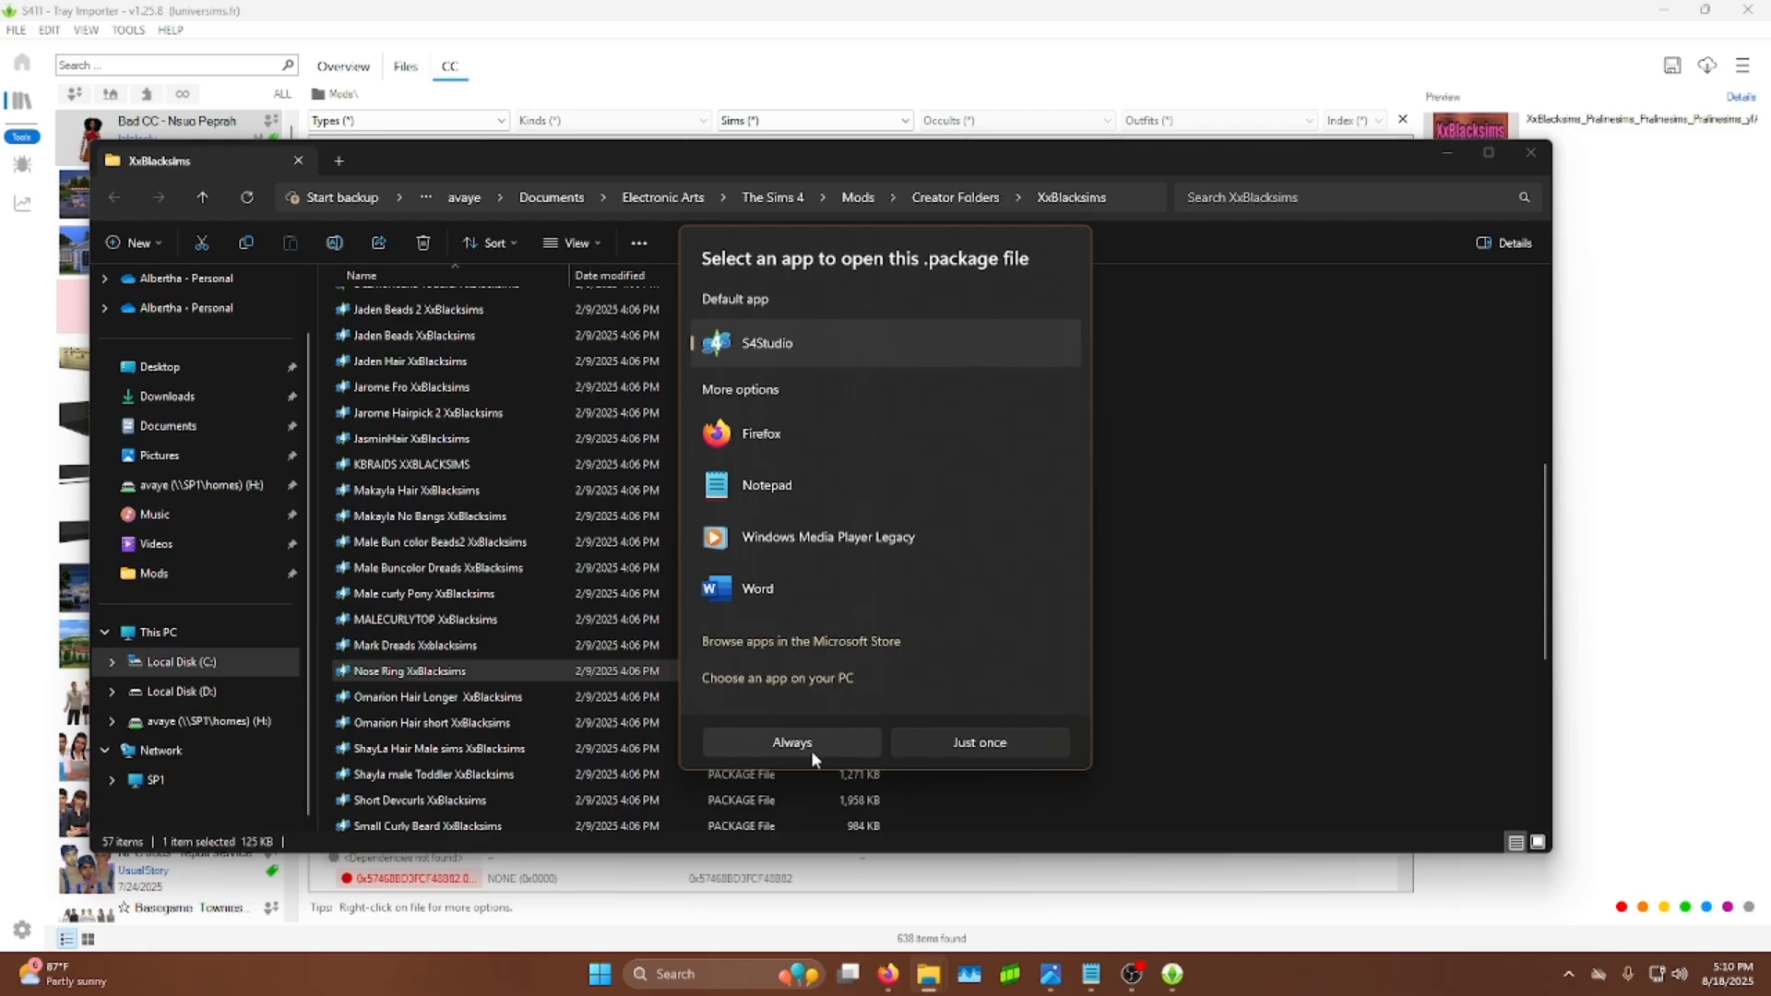
{"action": "left_click", "coordinate": [811, 750]}
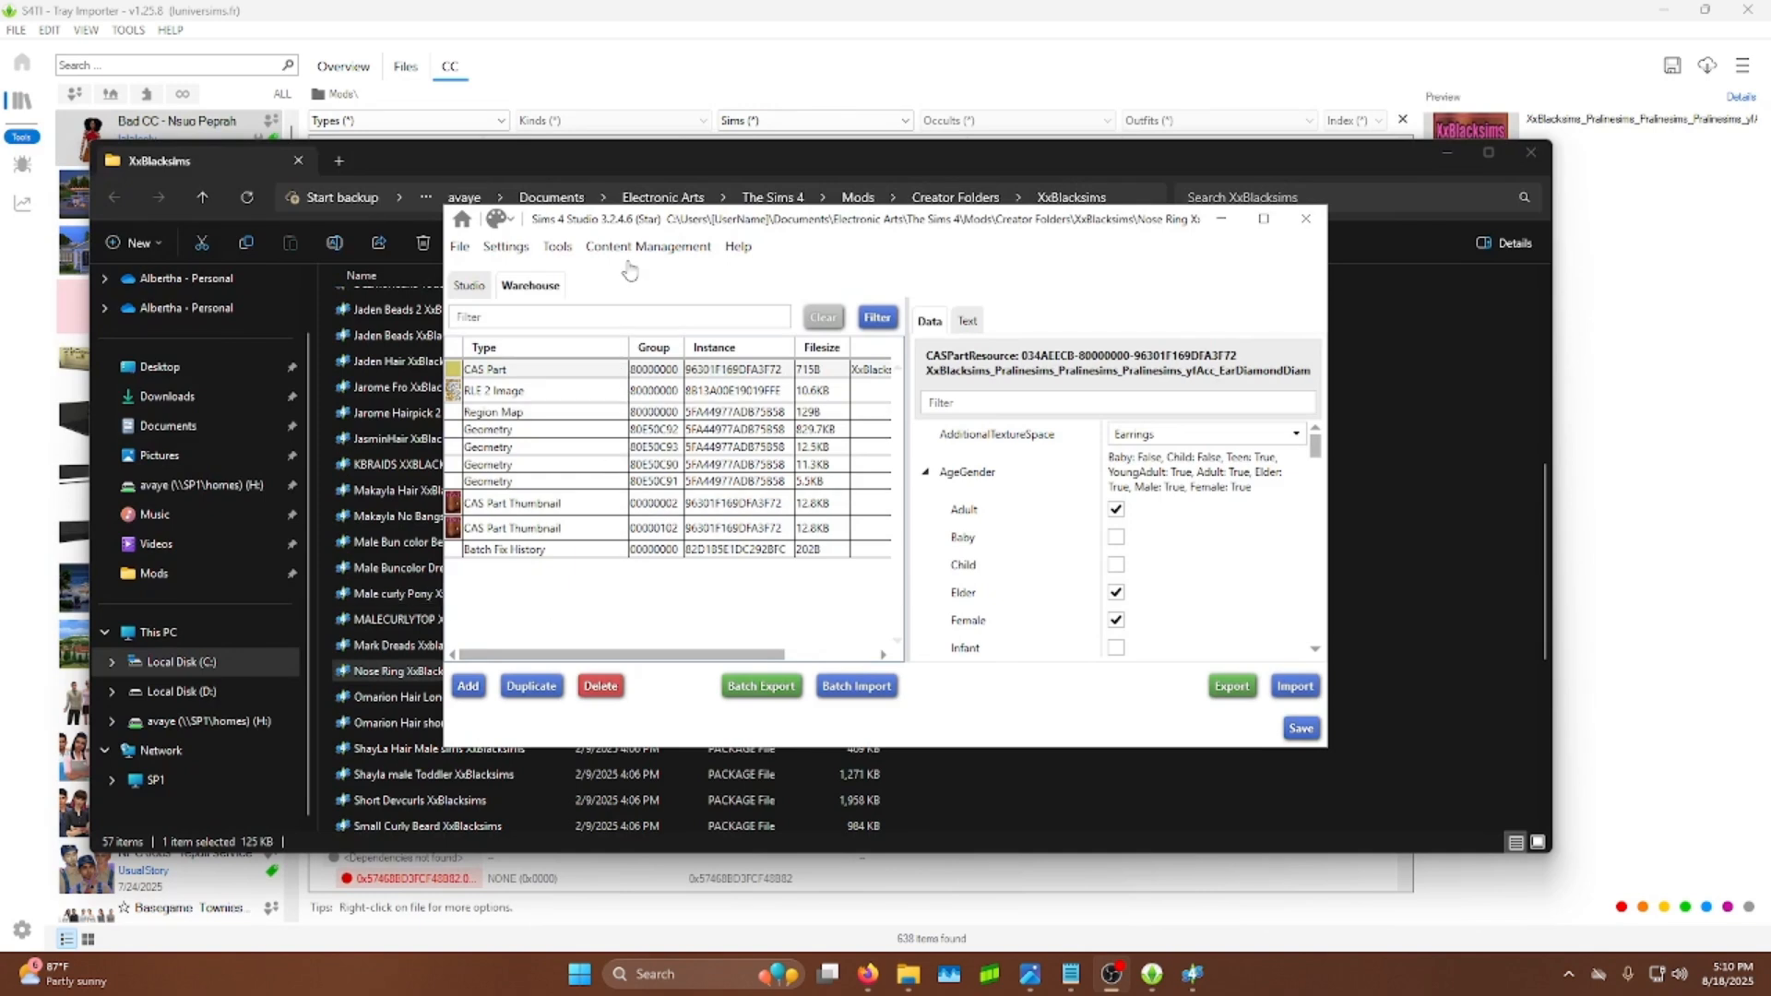
Step: Switch the nose ring package to the Studio view and move the S4Studio window aside
{"action": "left_click", "coordinate": [467, 294]}
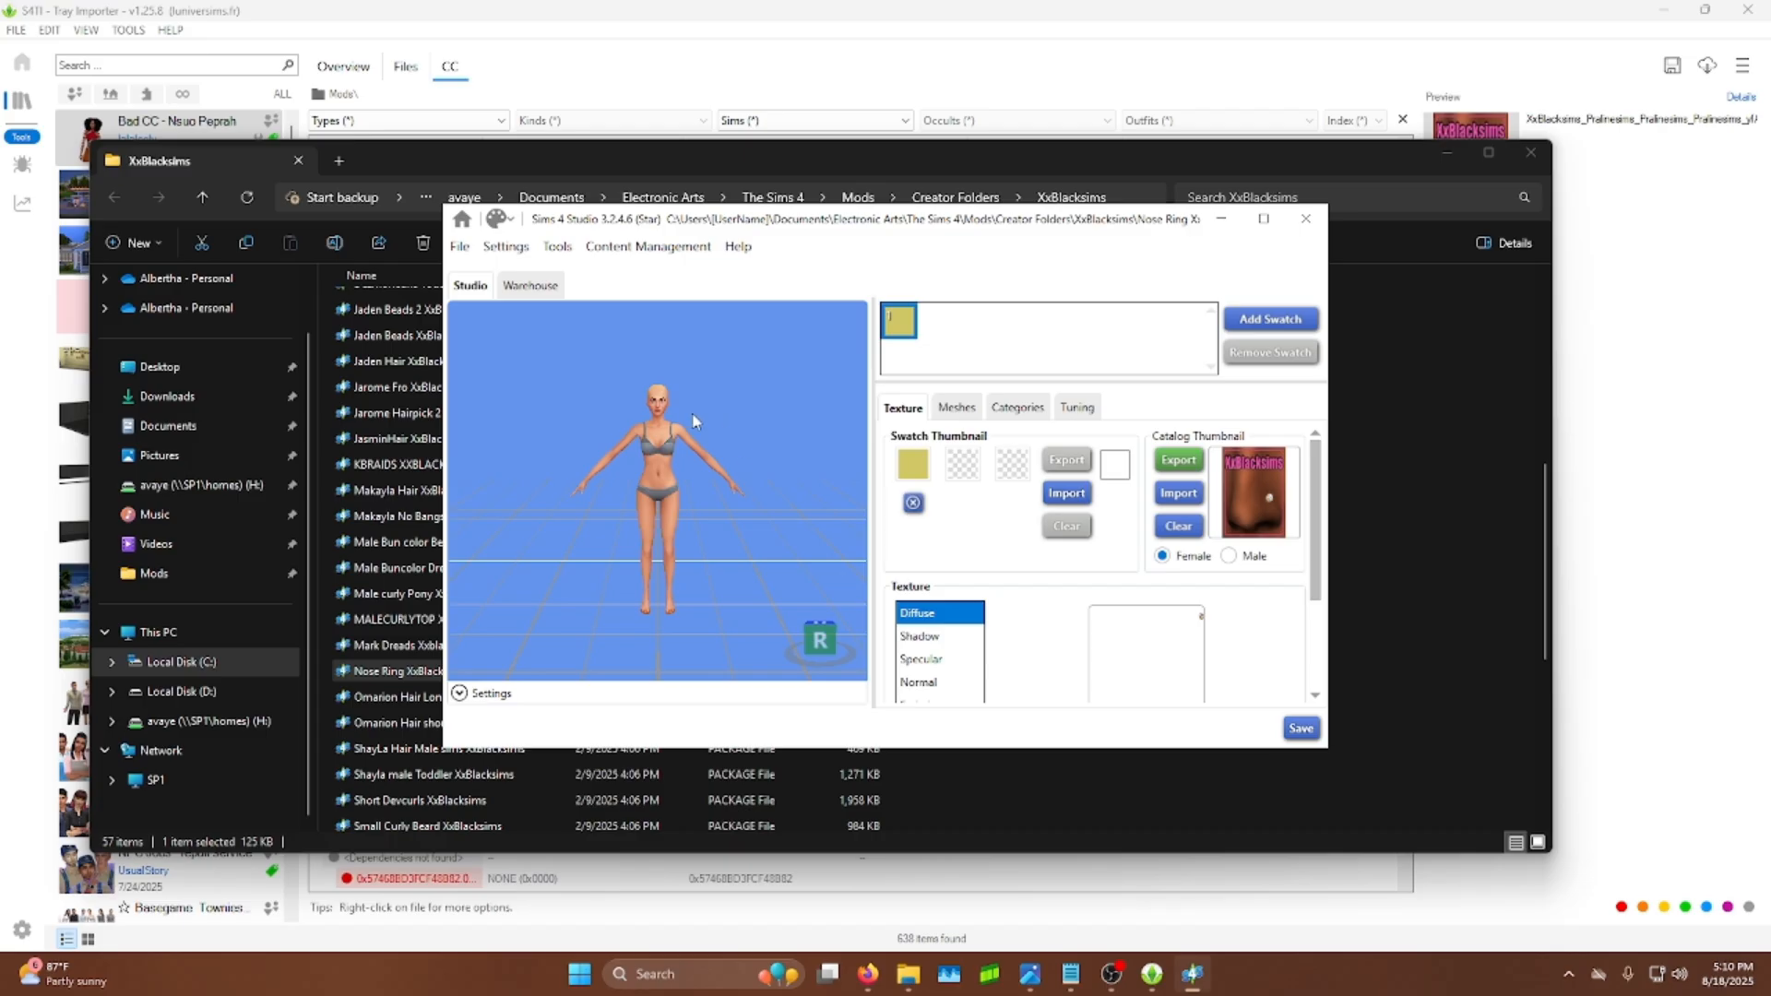
{"action": "scroll", "coordinate": [710, 406], "scroll_direction": "up", "scroll_amount": 5}
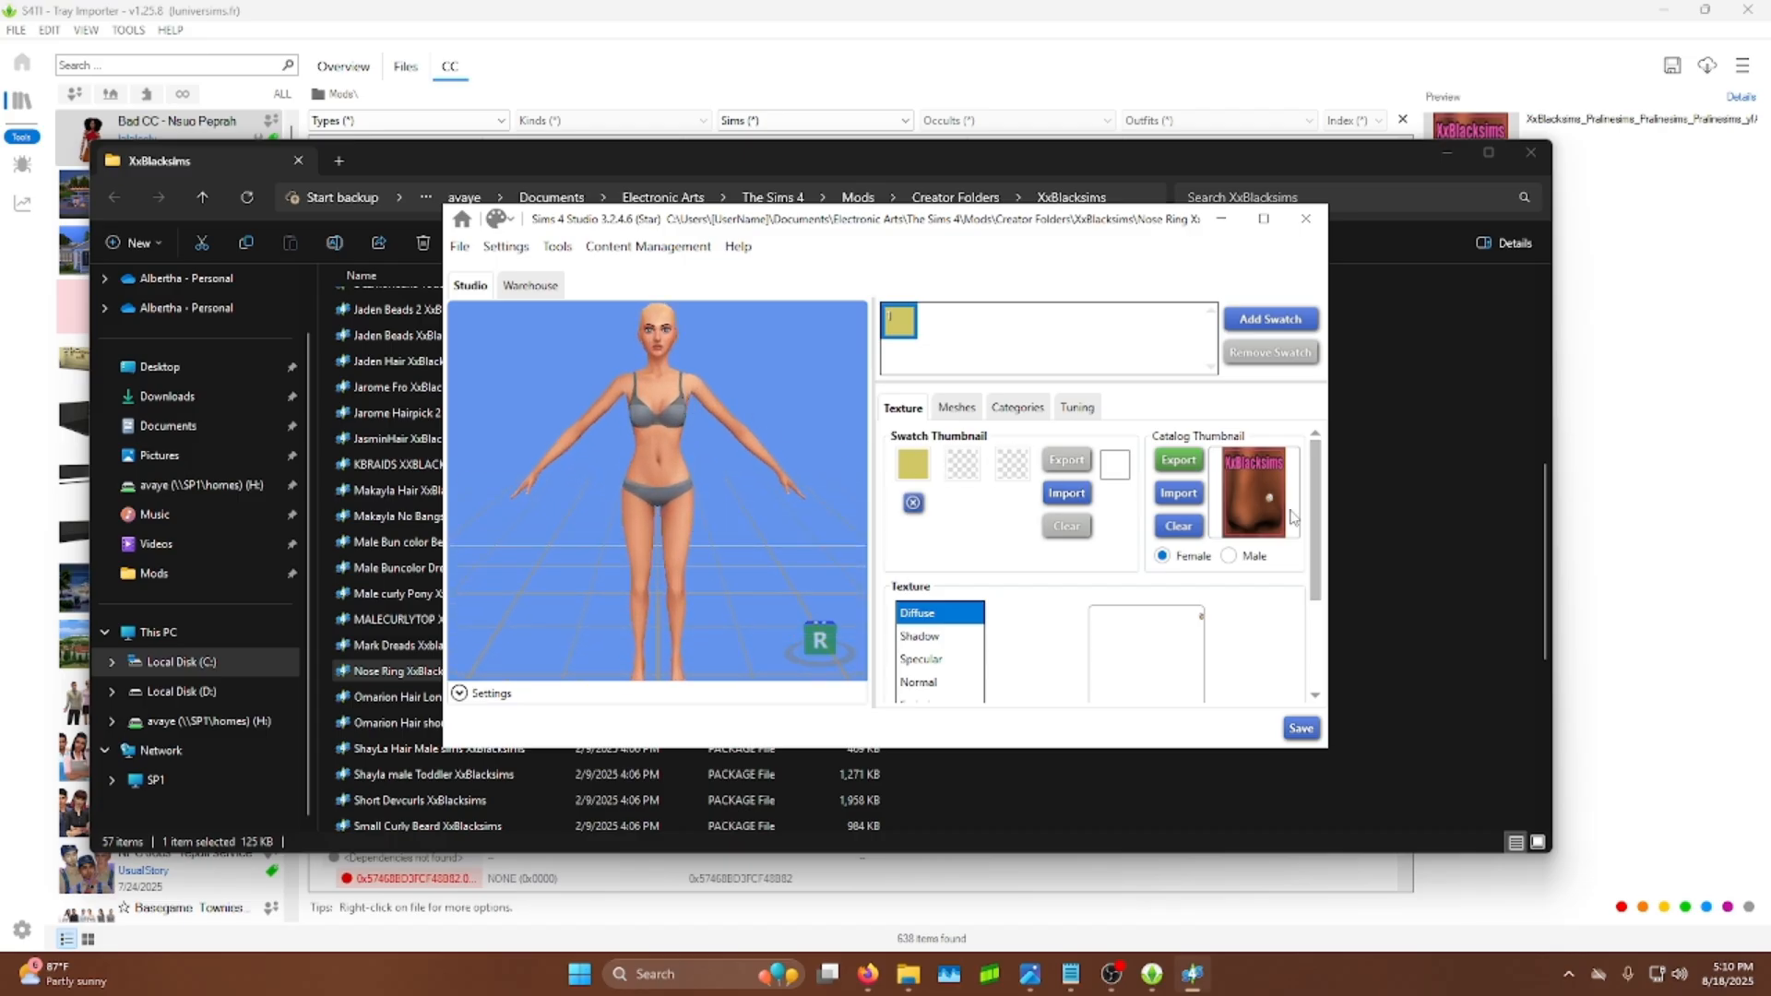
{"action": "left_click_drag", "start_coordinate": [888, 223], "coordinate": [1296, 134]}
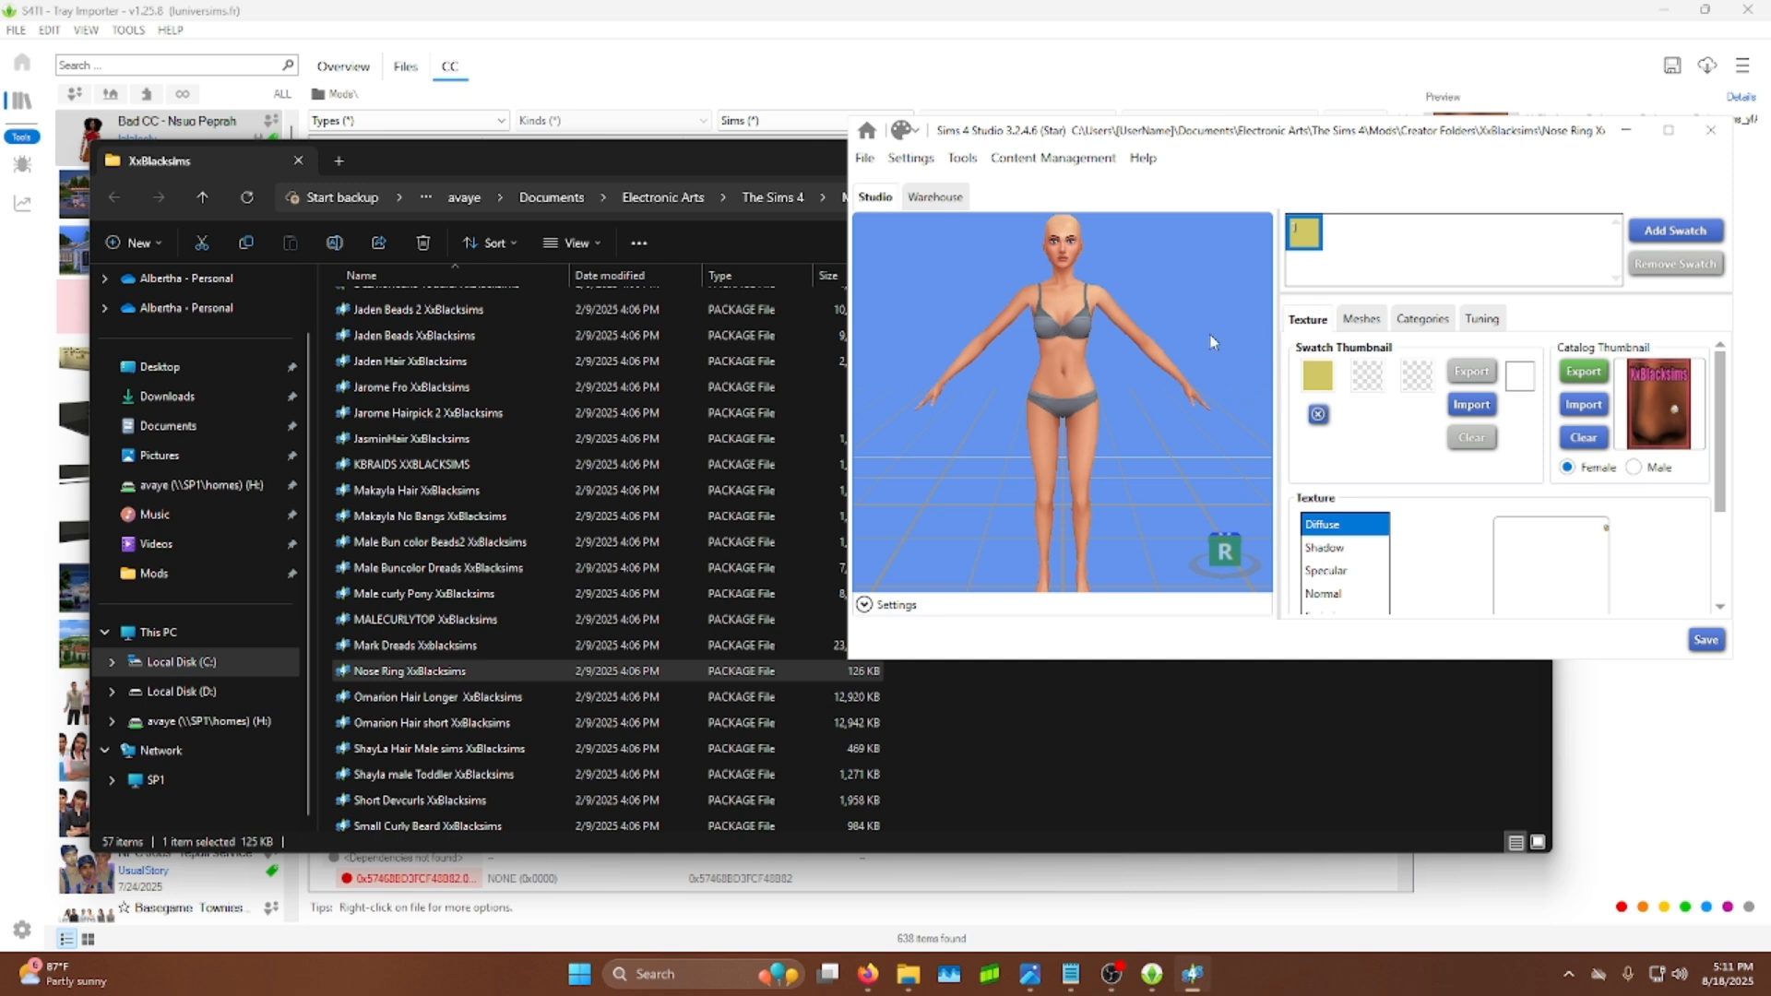
Step: Open the Mark Dreads XxBlacksims package in S4Studio and reposition its window
{"action": "left_click", "coordinate": [367, 650]}
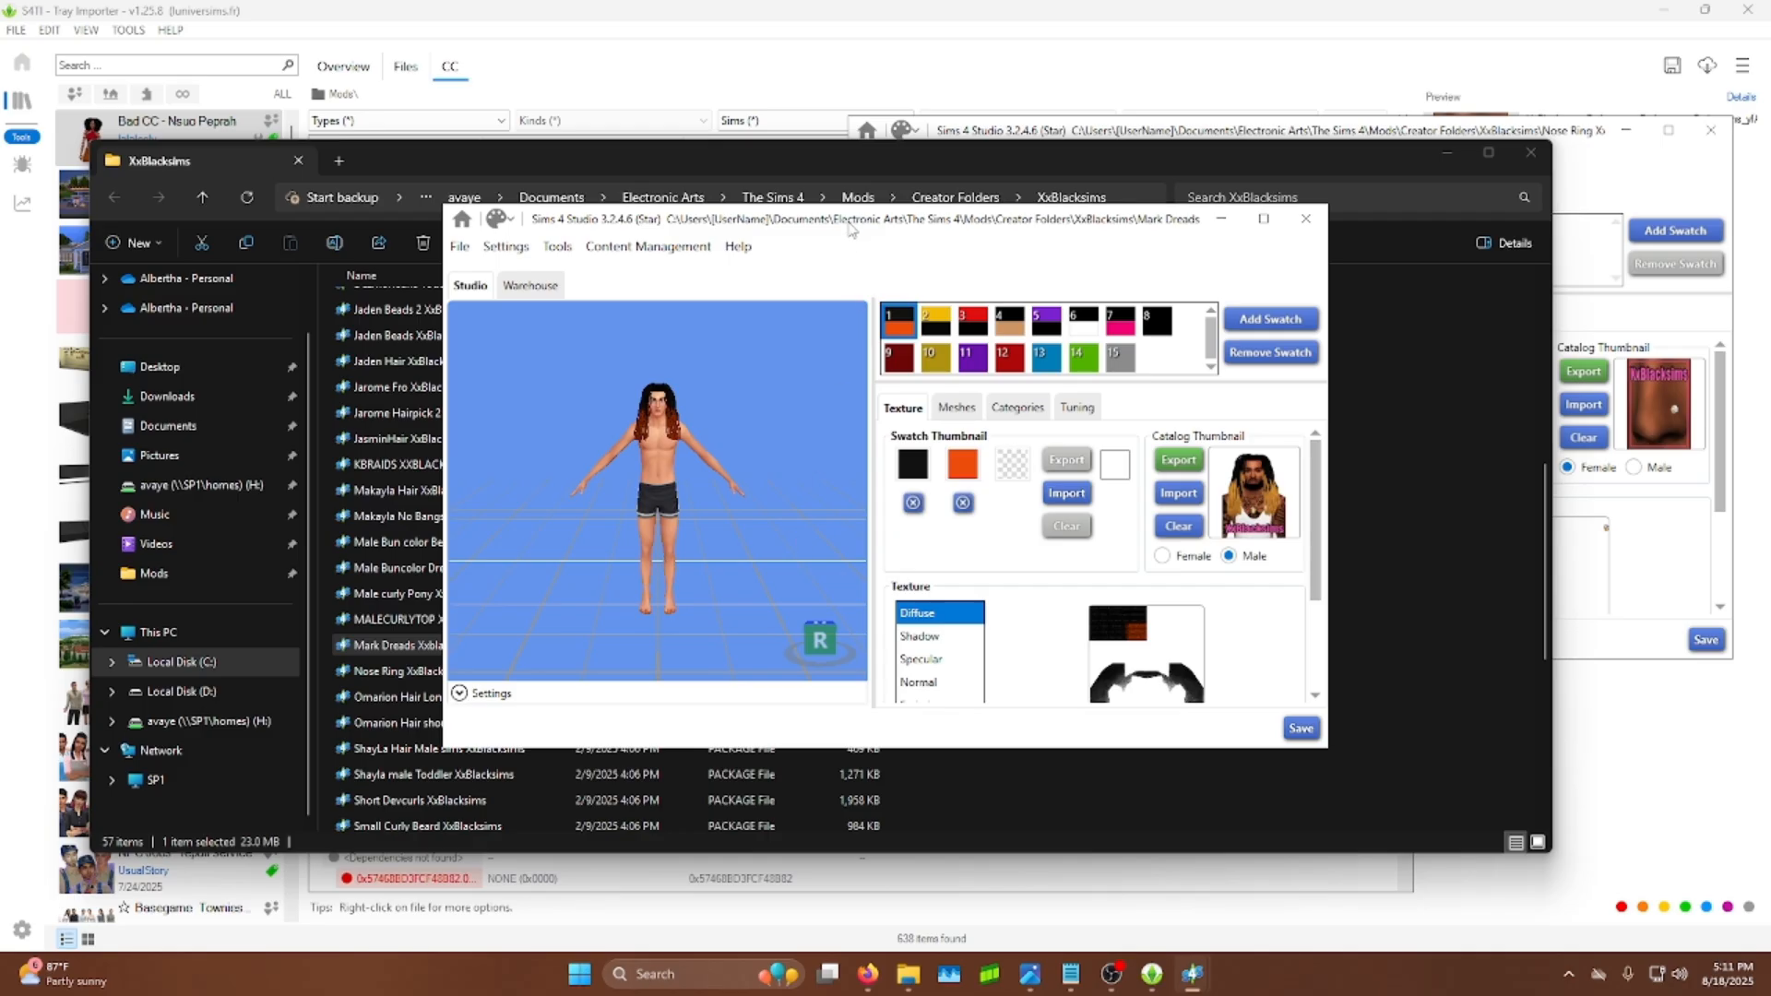
{"action": "left_click_drag", "start_coordinate": [854, 222], "coordinate": [730, 203]}
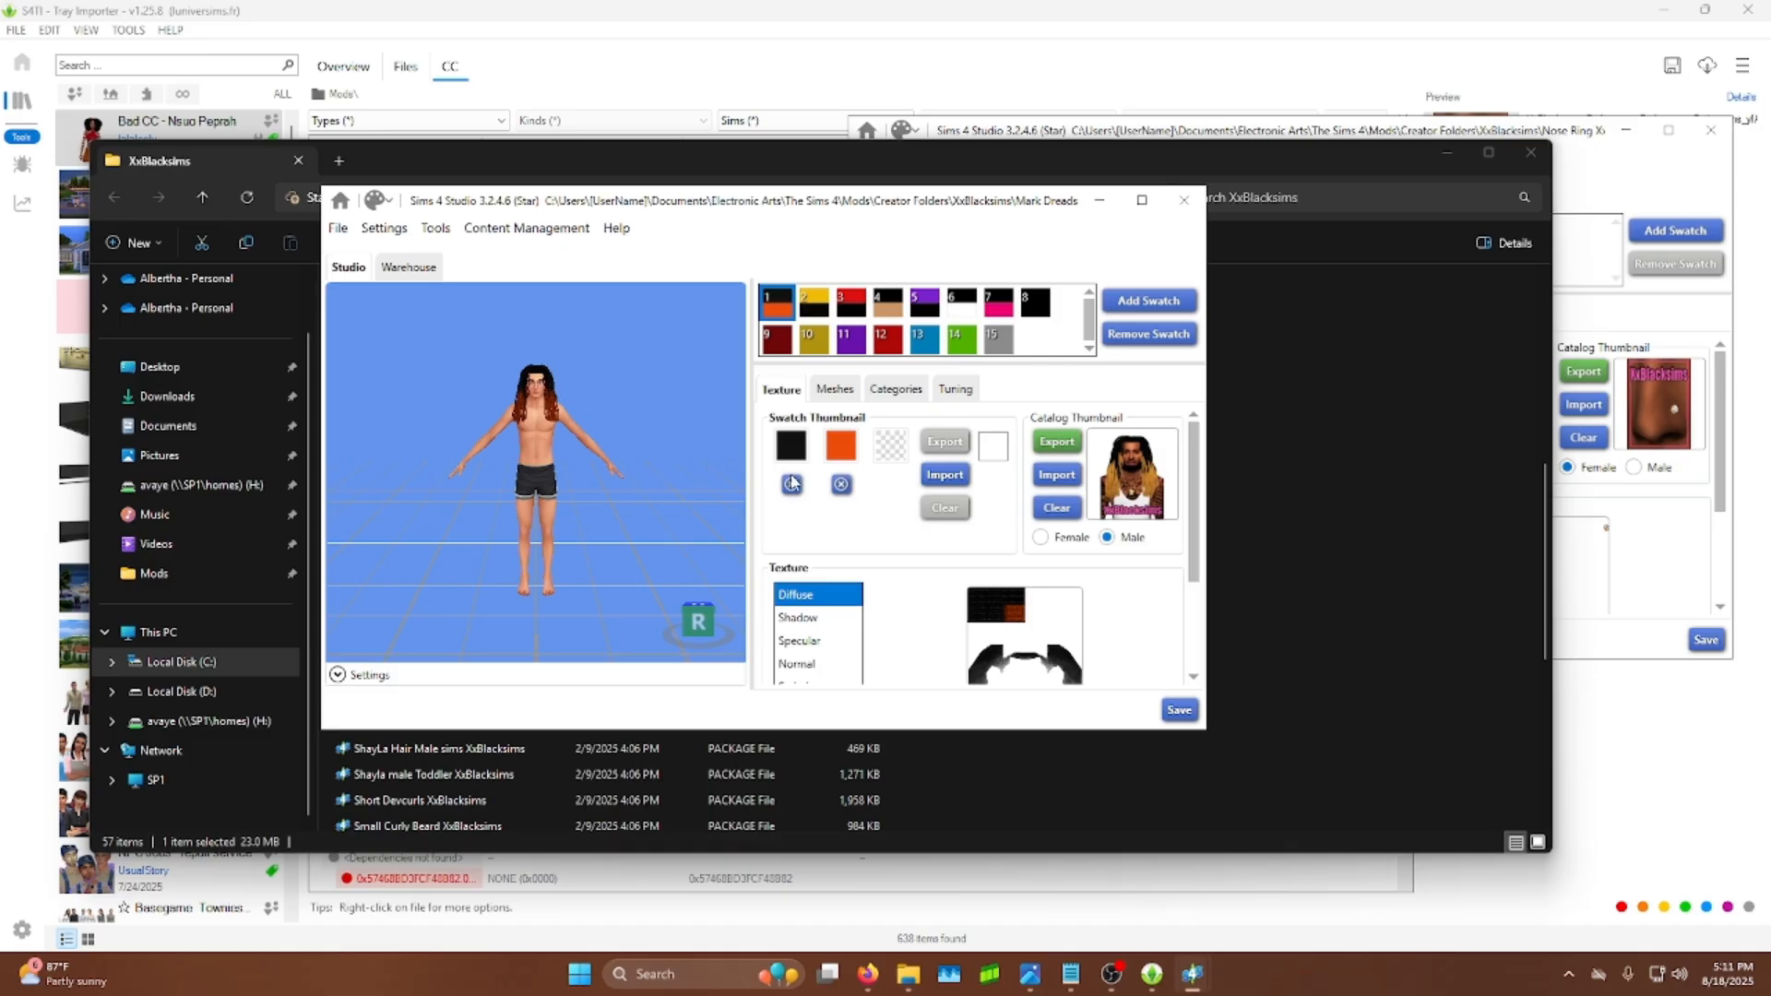
Step: Export the Mark Dreads Specular texture to the Desktop as "good specular", replacing the existing file
{"action": "scroll", "coordinate": [854, 590], "scroll_direction": "down", "scroll_amount": 1}
{"action": "left_click", "coordinate": [796, 597]}
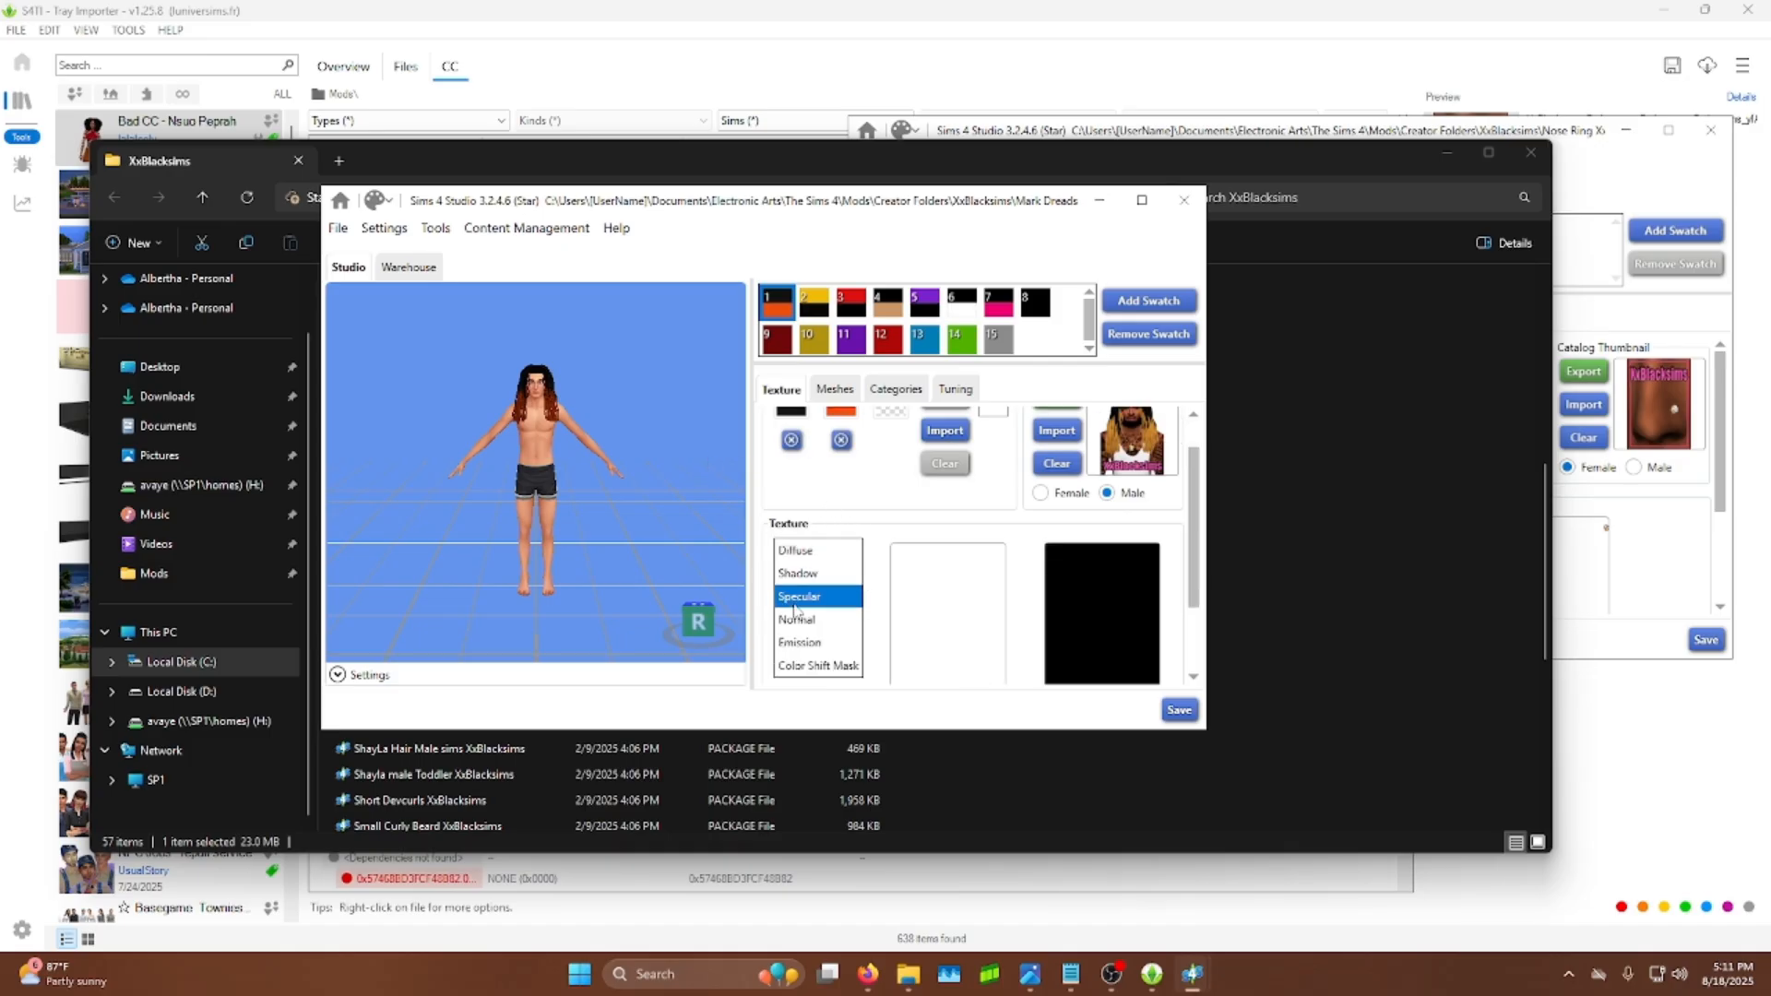
{"action": "scroll", "coordinate": [1011, 528], "scroll_direction": "down", "scroll_amount": 2}
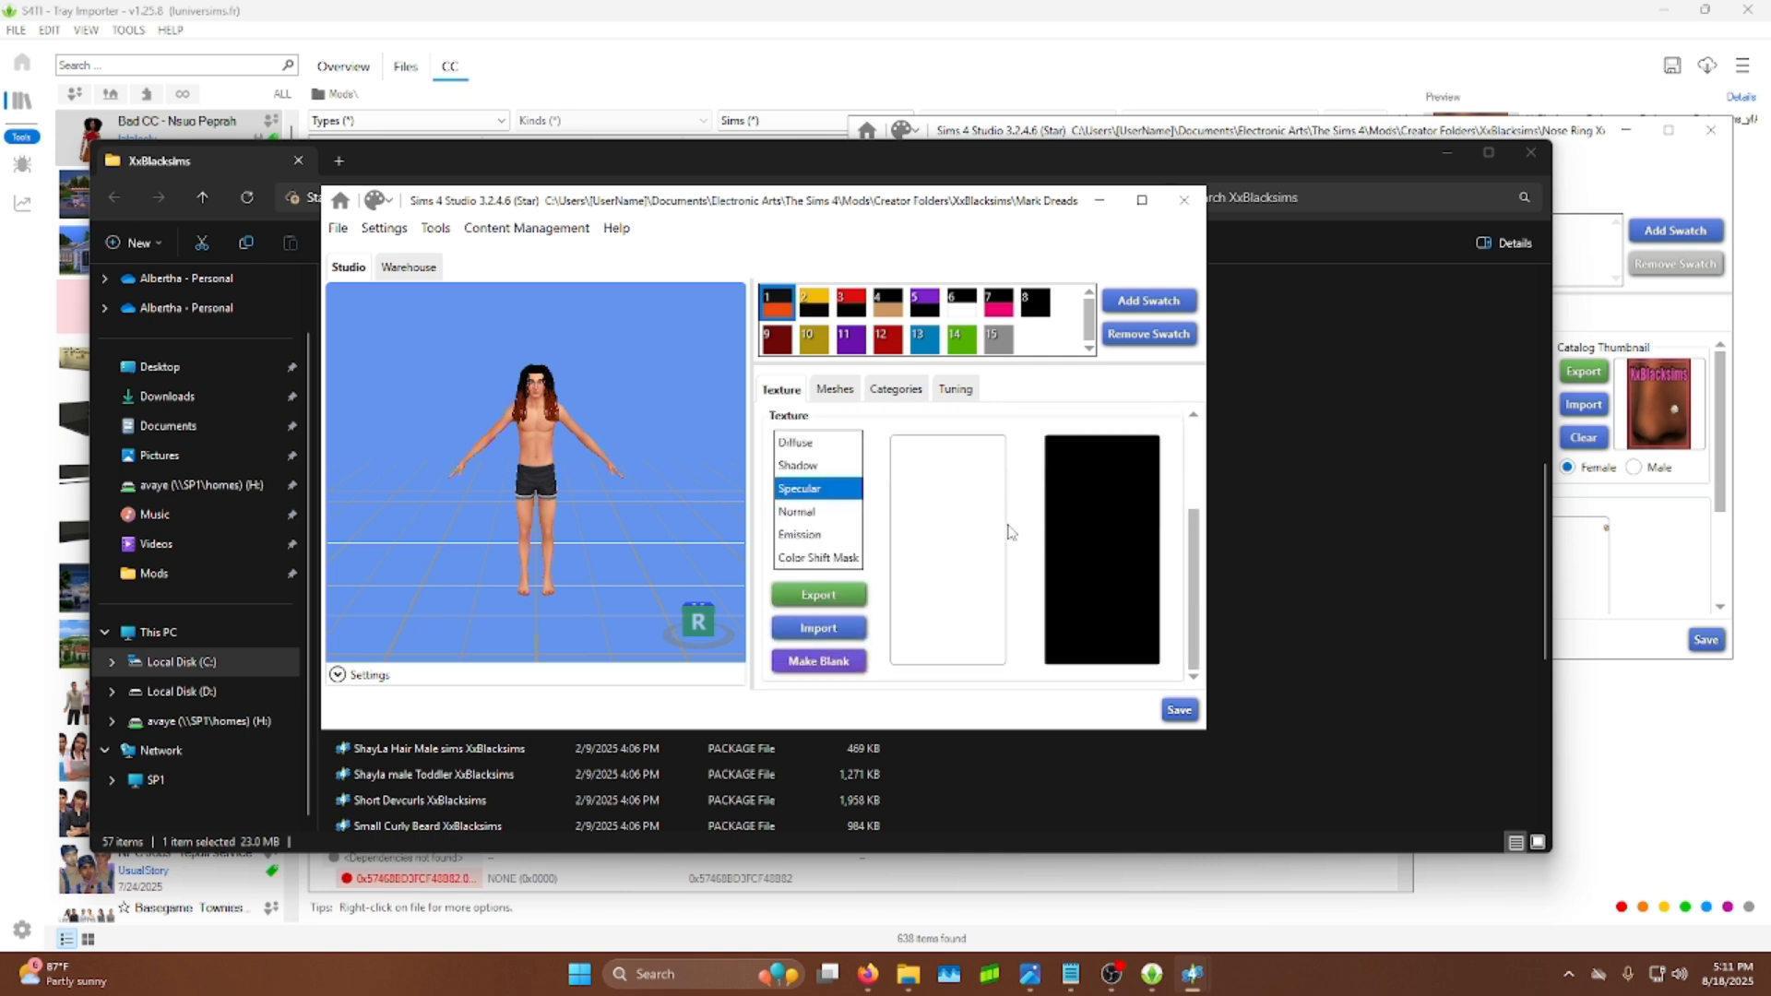
{"action": "left_click", "coordinate": [839, 598]}
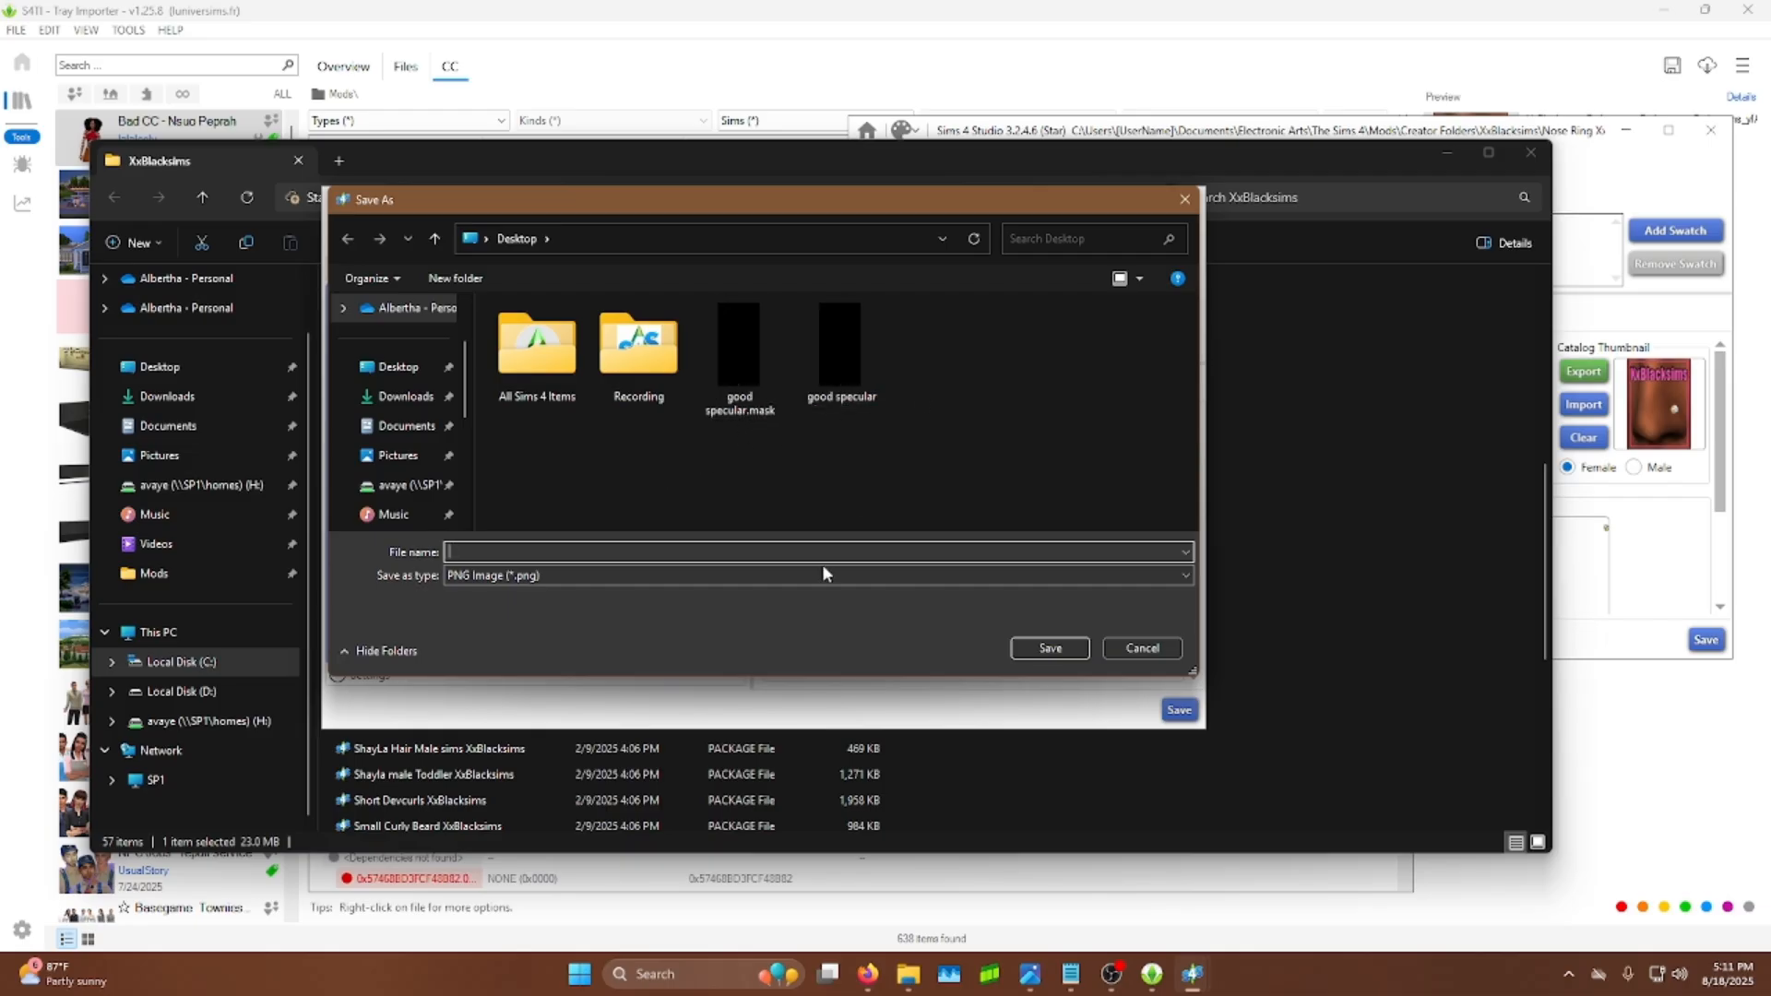
{"action": "type", "text": "good specular"}
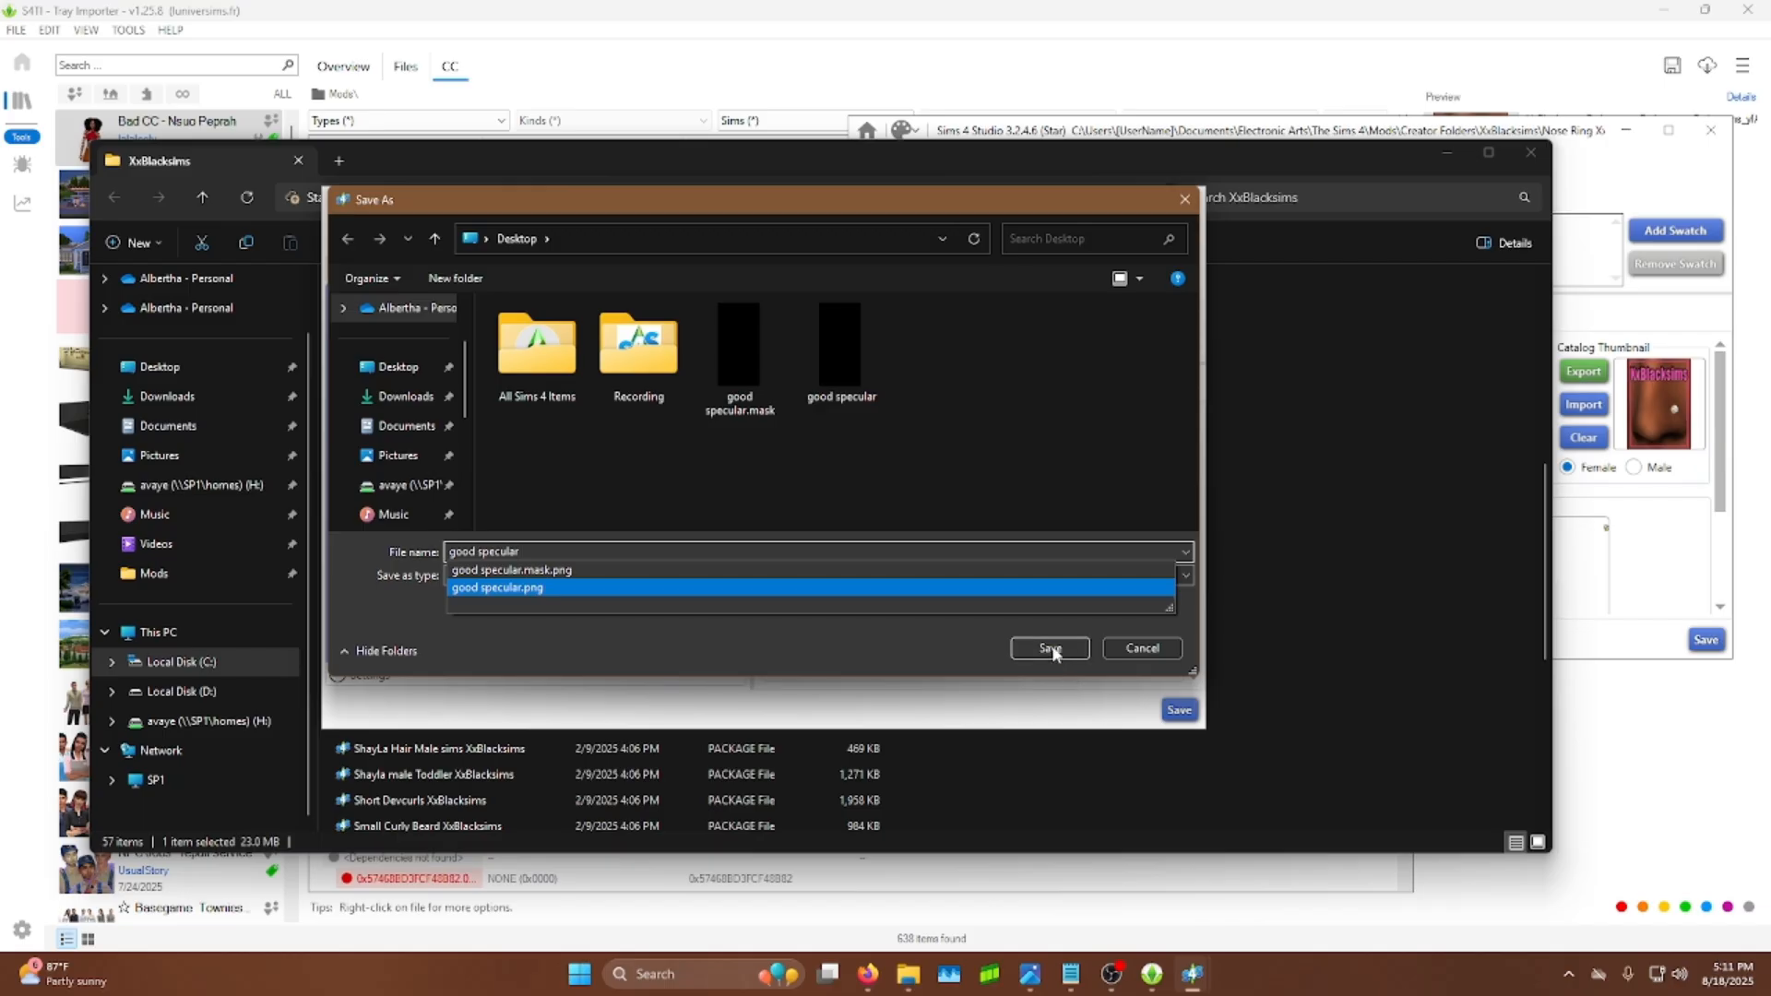
{"action": "left_click", "coordinate": [899, 660]}
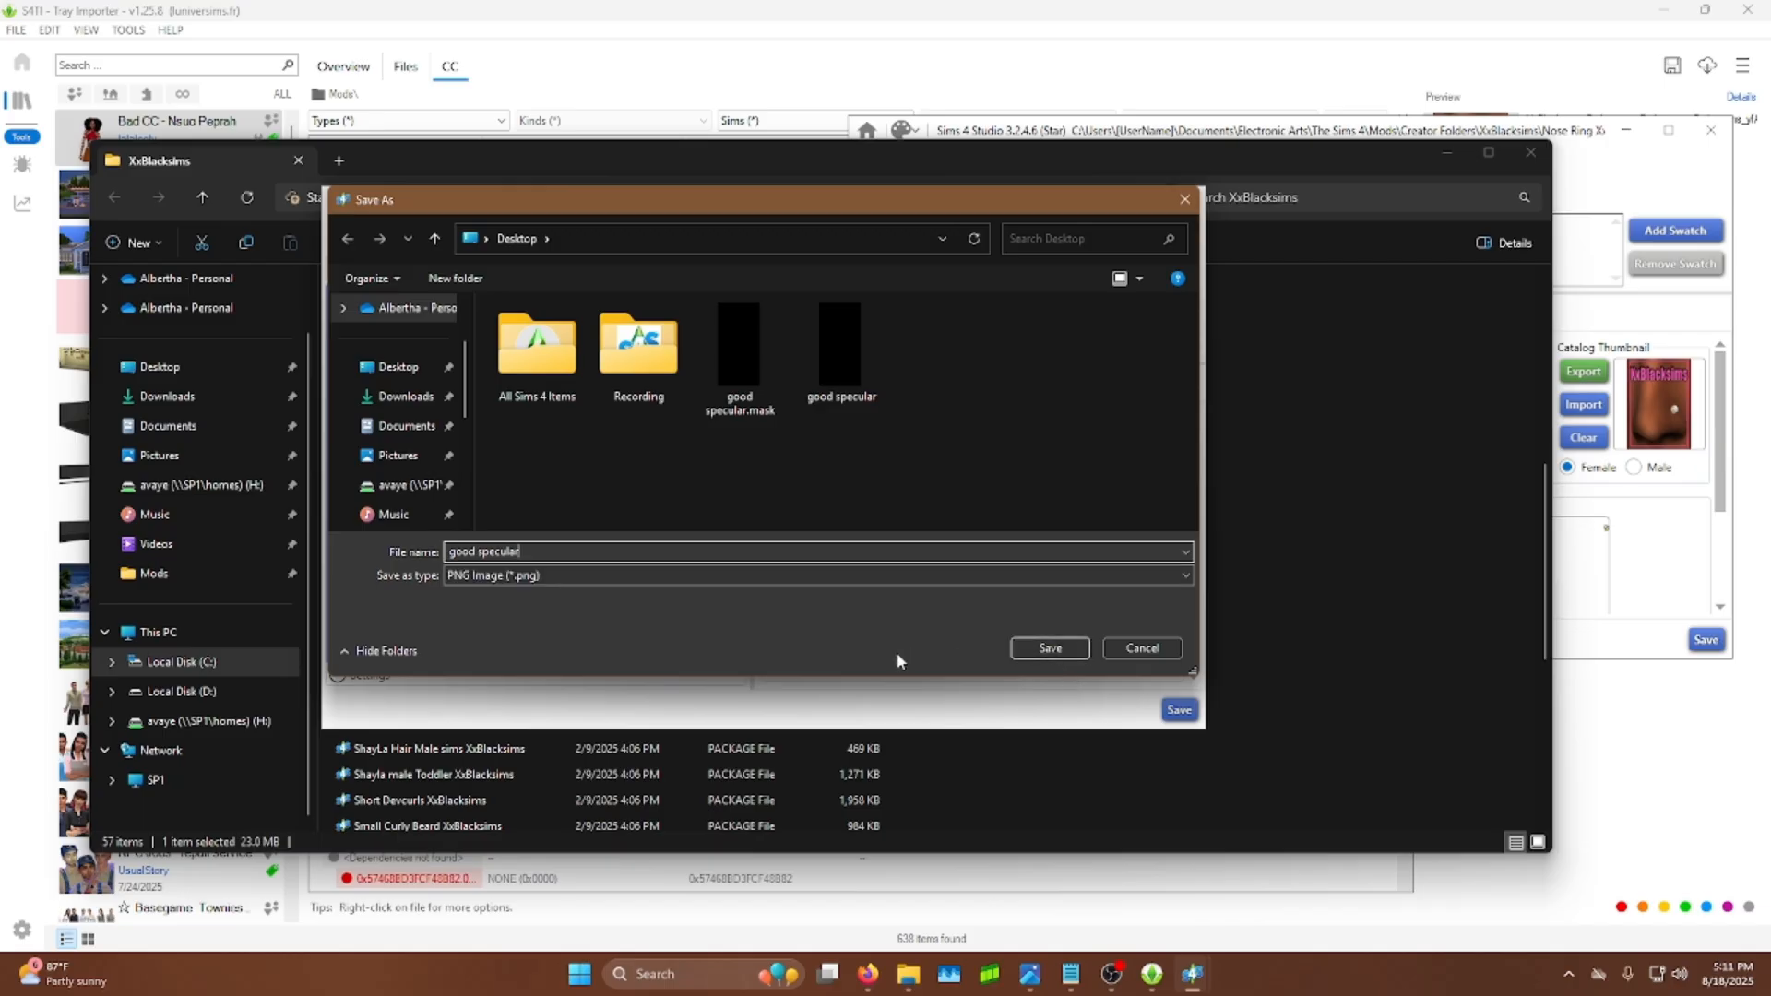
{"action": "left_click", "coordinate": [1020, 655]}
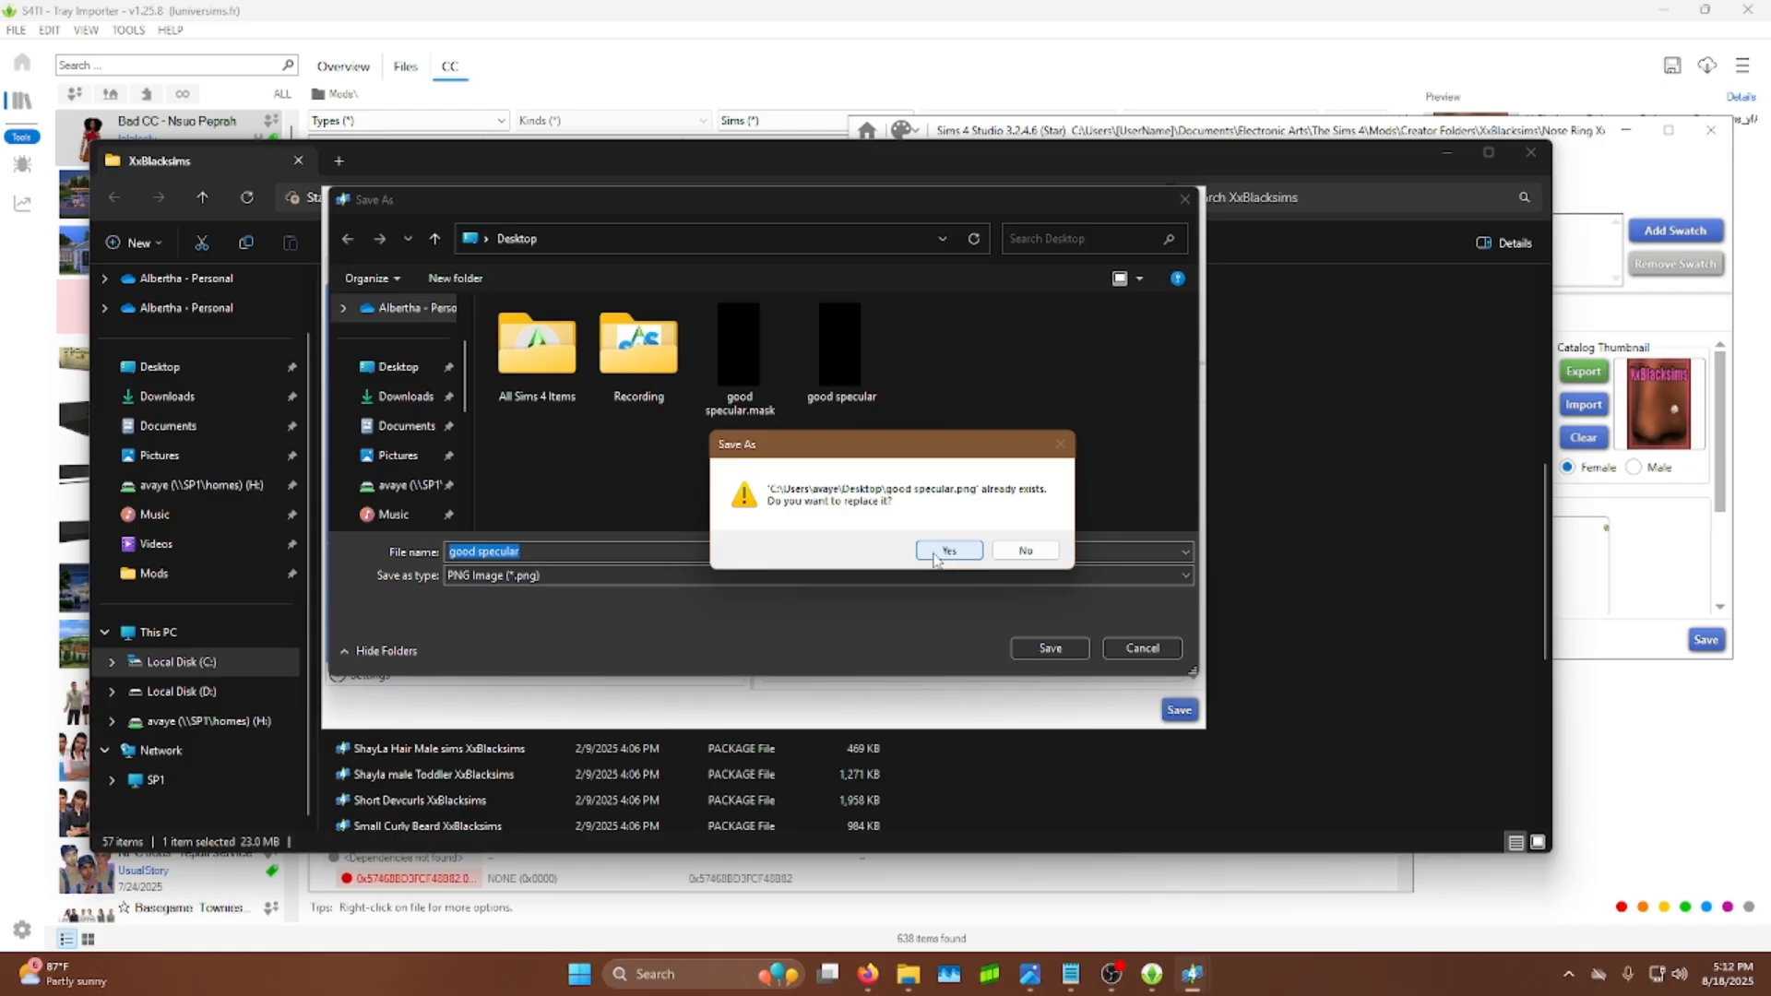
{"action": "left_click", "coordinate": [934, 553]}
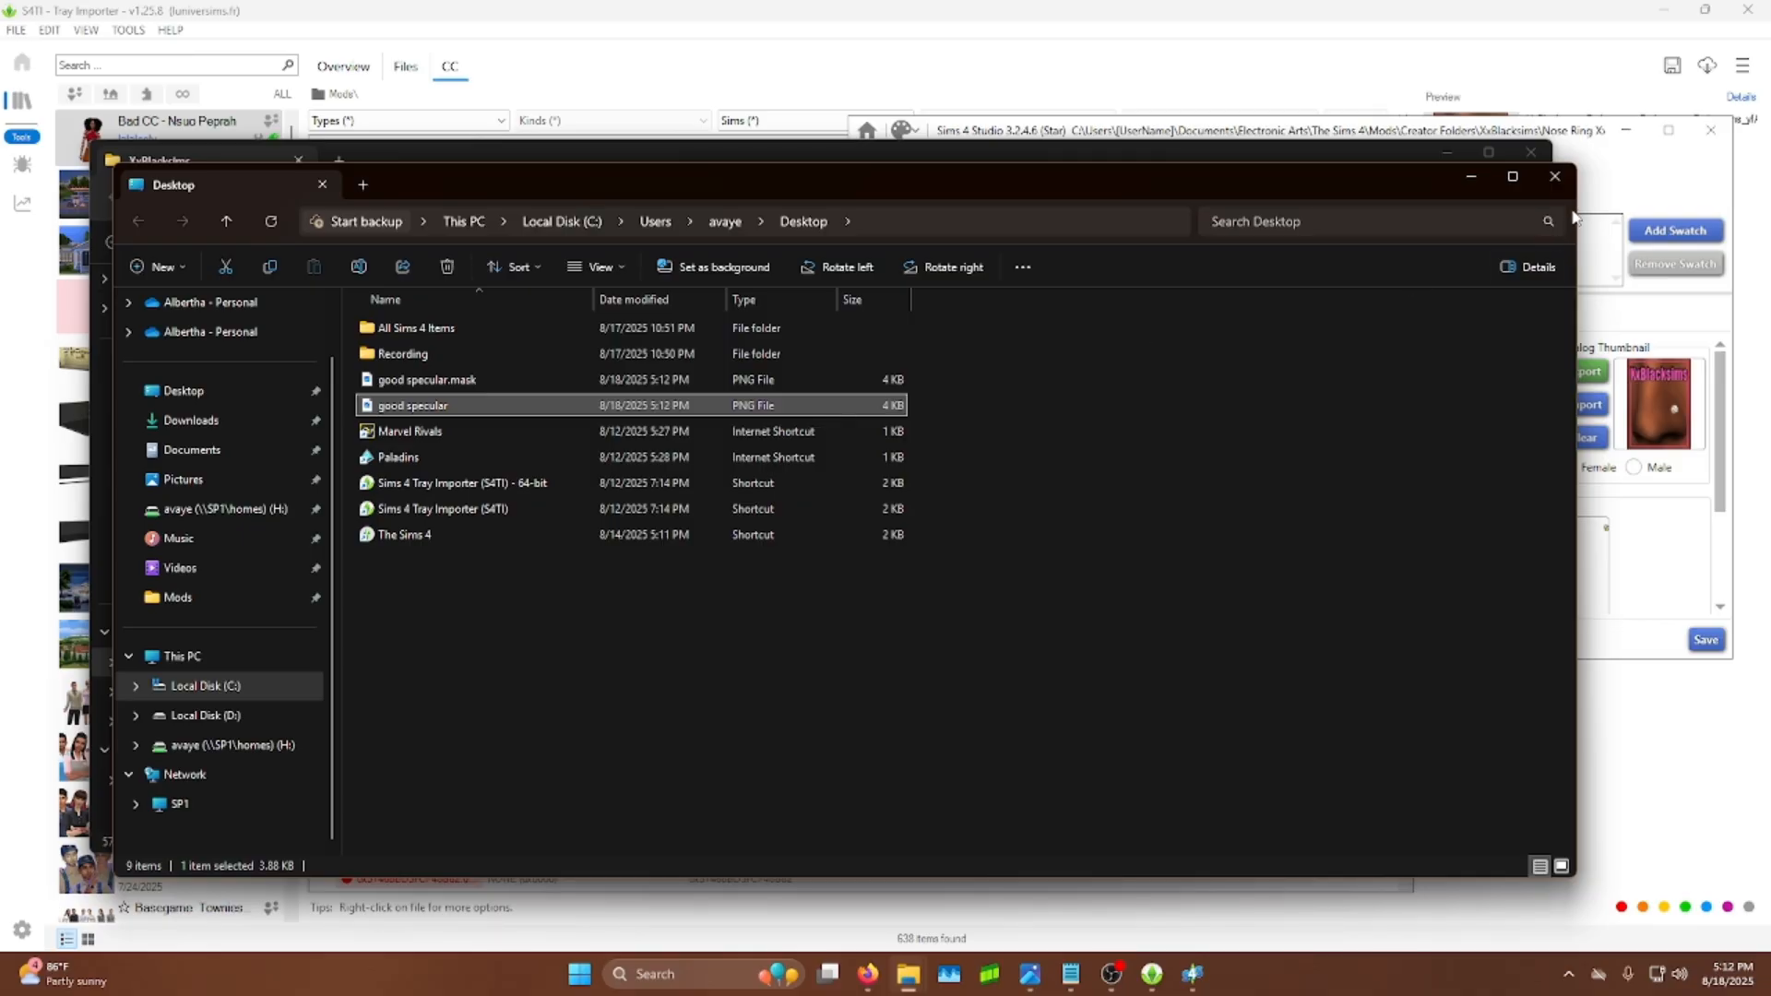
Step: Minimize the File Explorer windows and bring the nose ring S4Studio window to the front
{"action": "left_click", "coordinate": [1466, 178]}
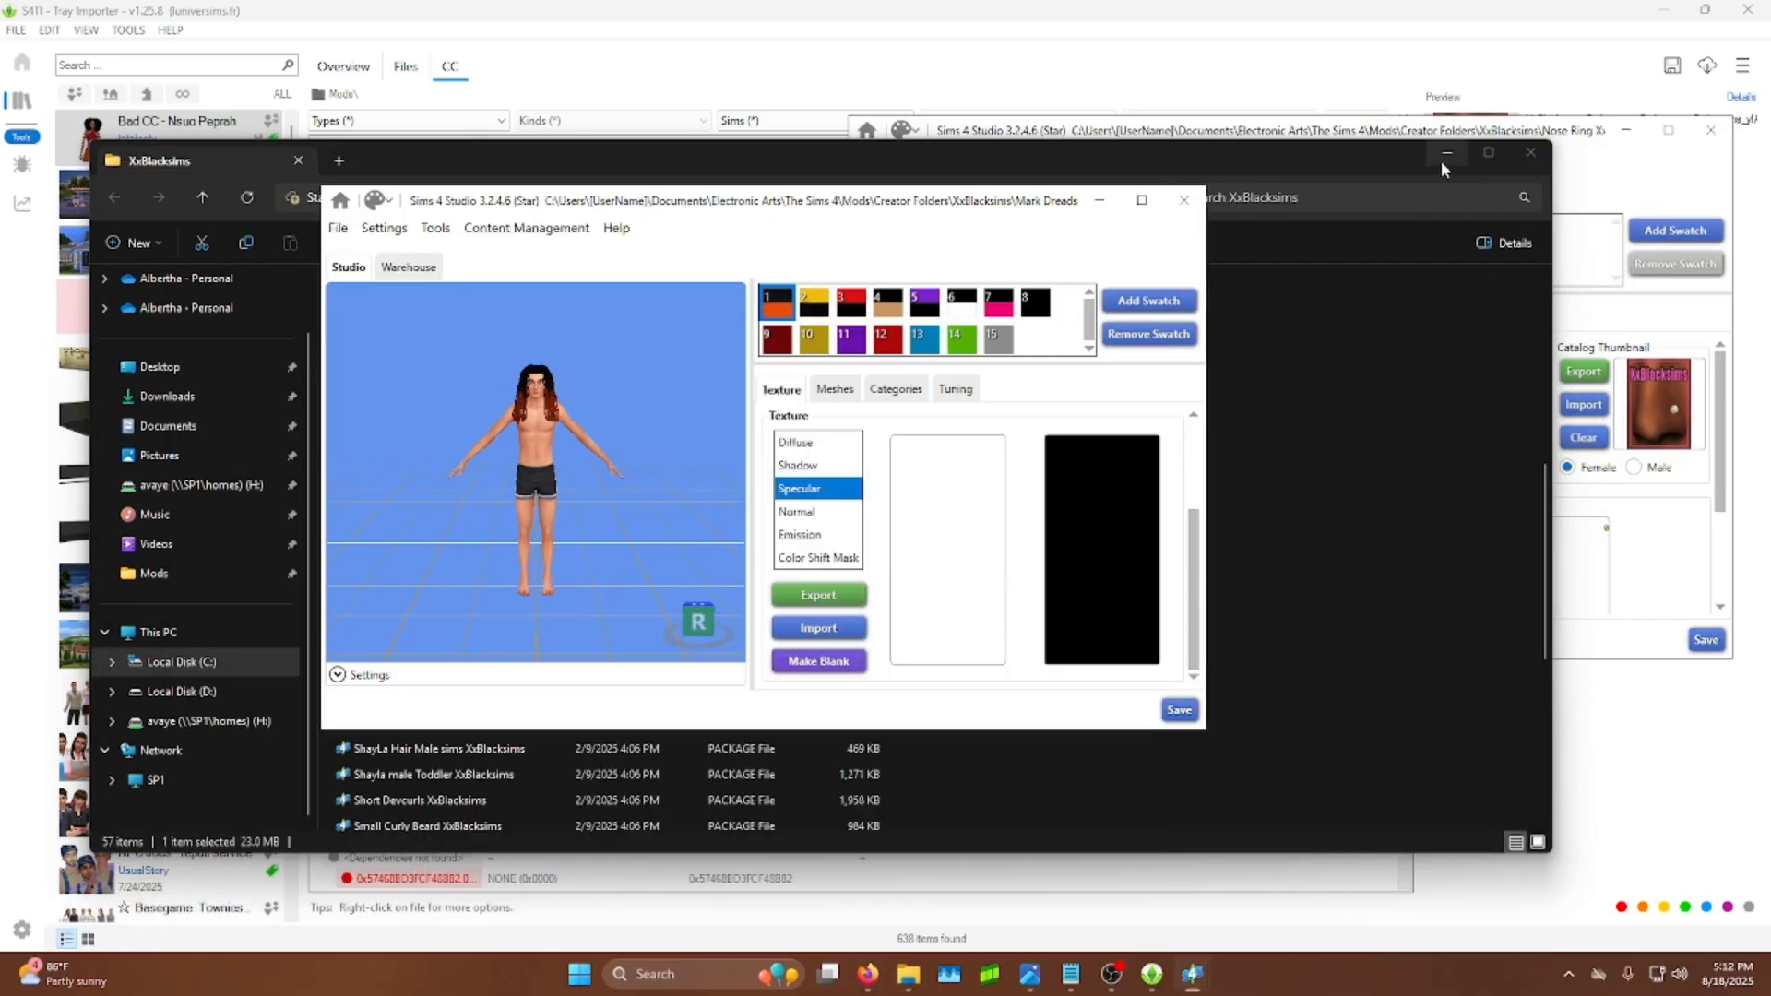
{"action": "left_click", "coordinate": [1445, 158]}
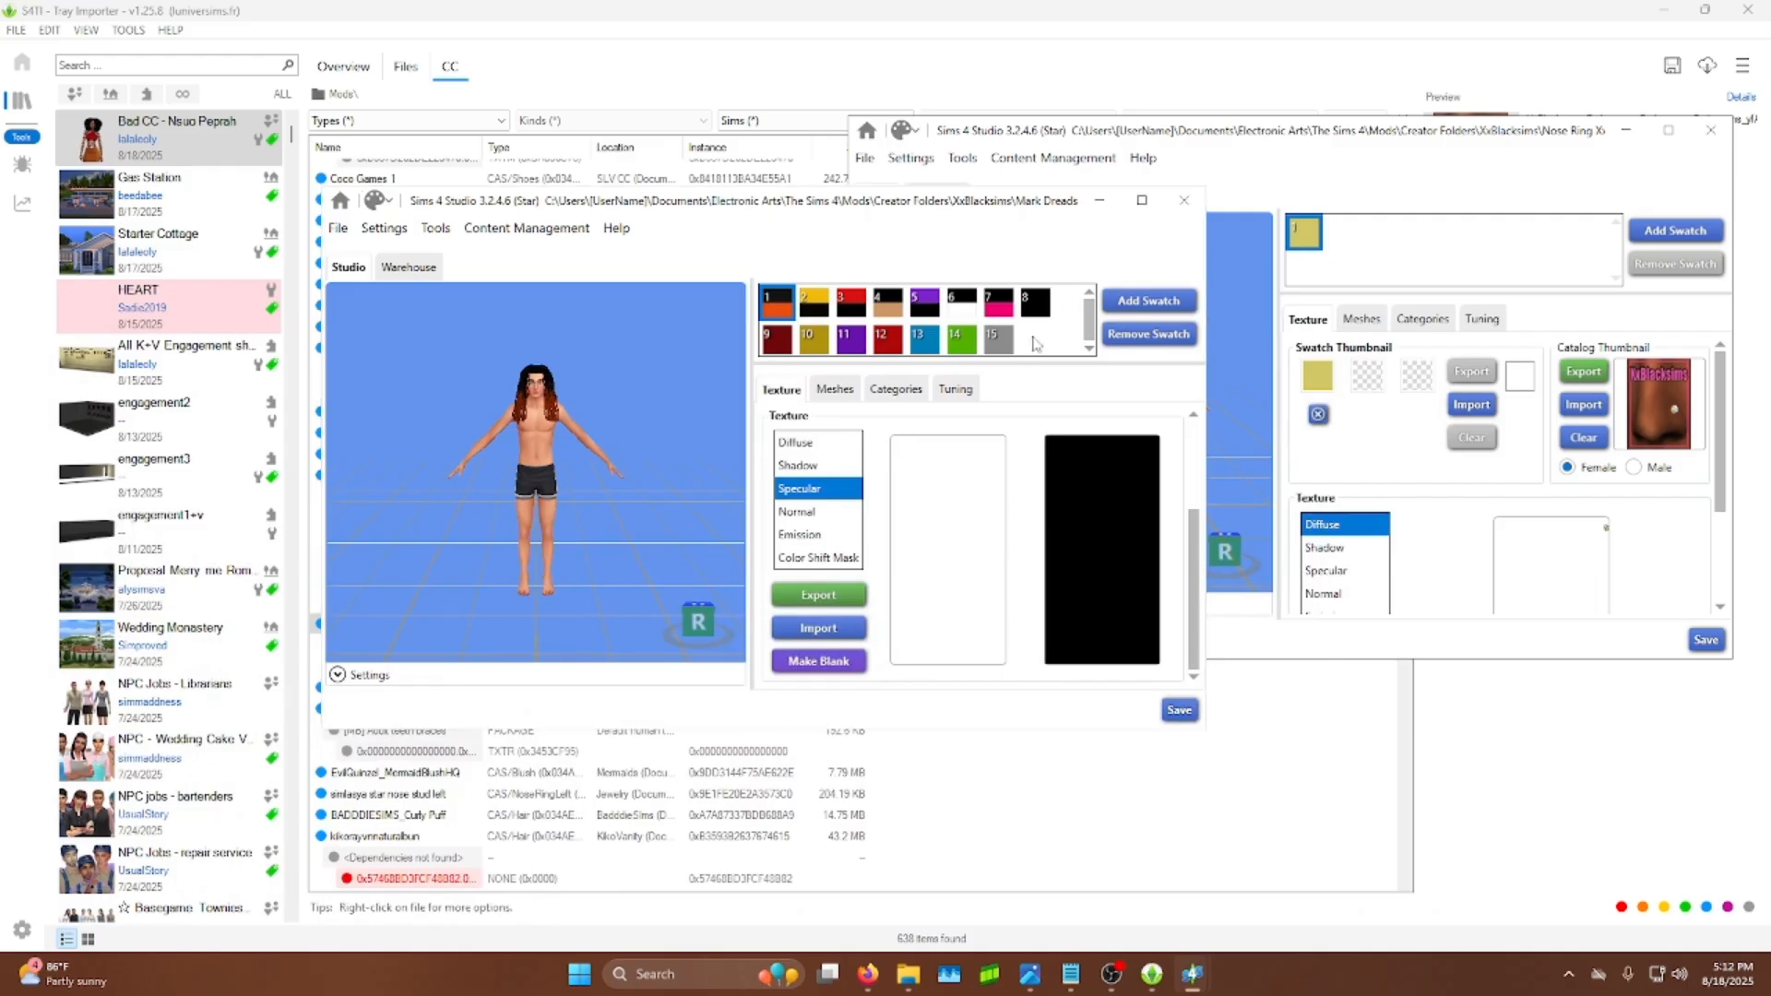
{"action": "left_click_drag", "start_coordinate": [1349, 143], "coordinate": [810, 222]}
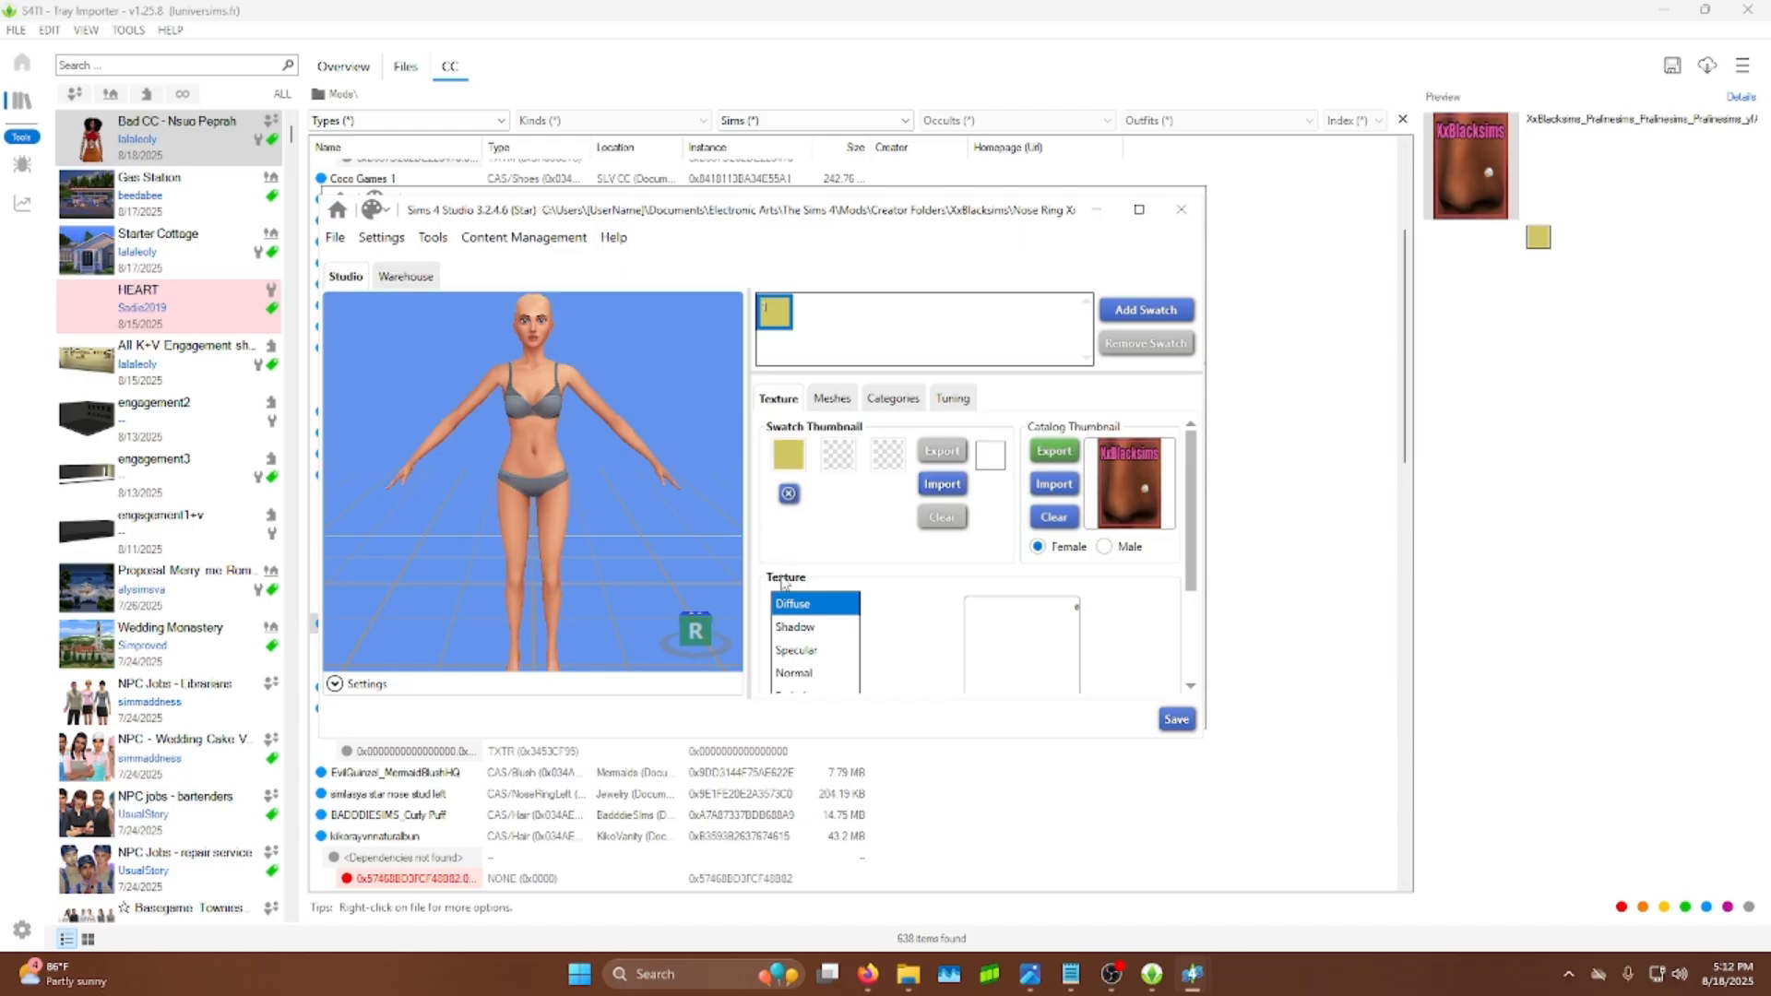
Step: Import good specular.mask from the Desktop into the nose ring's Specular texture
{"action": "left_click", "coordinate": [801, 651]}
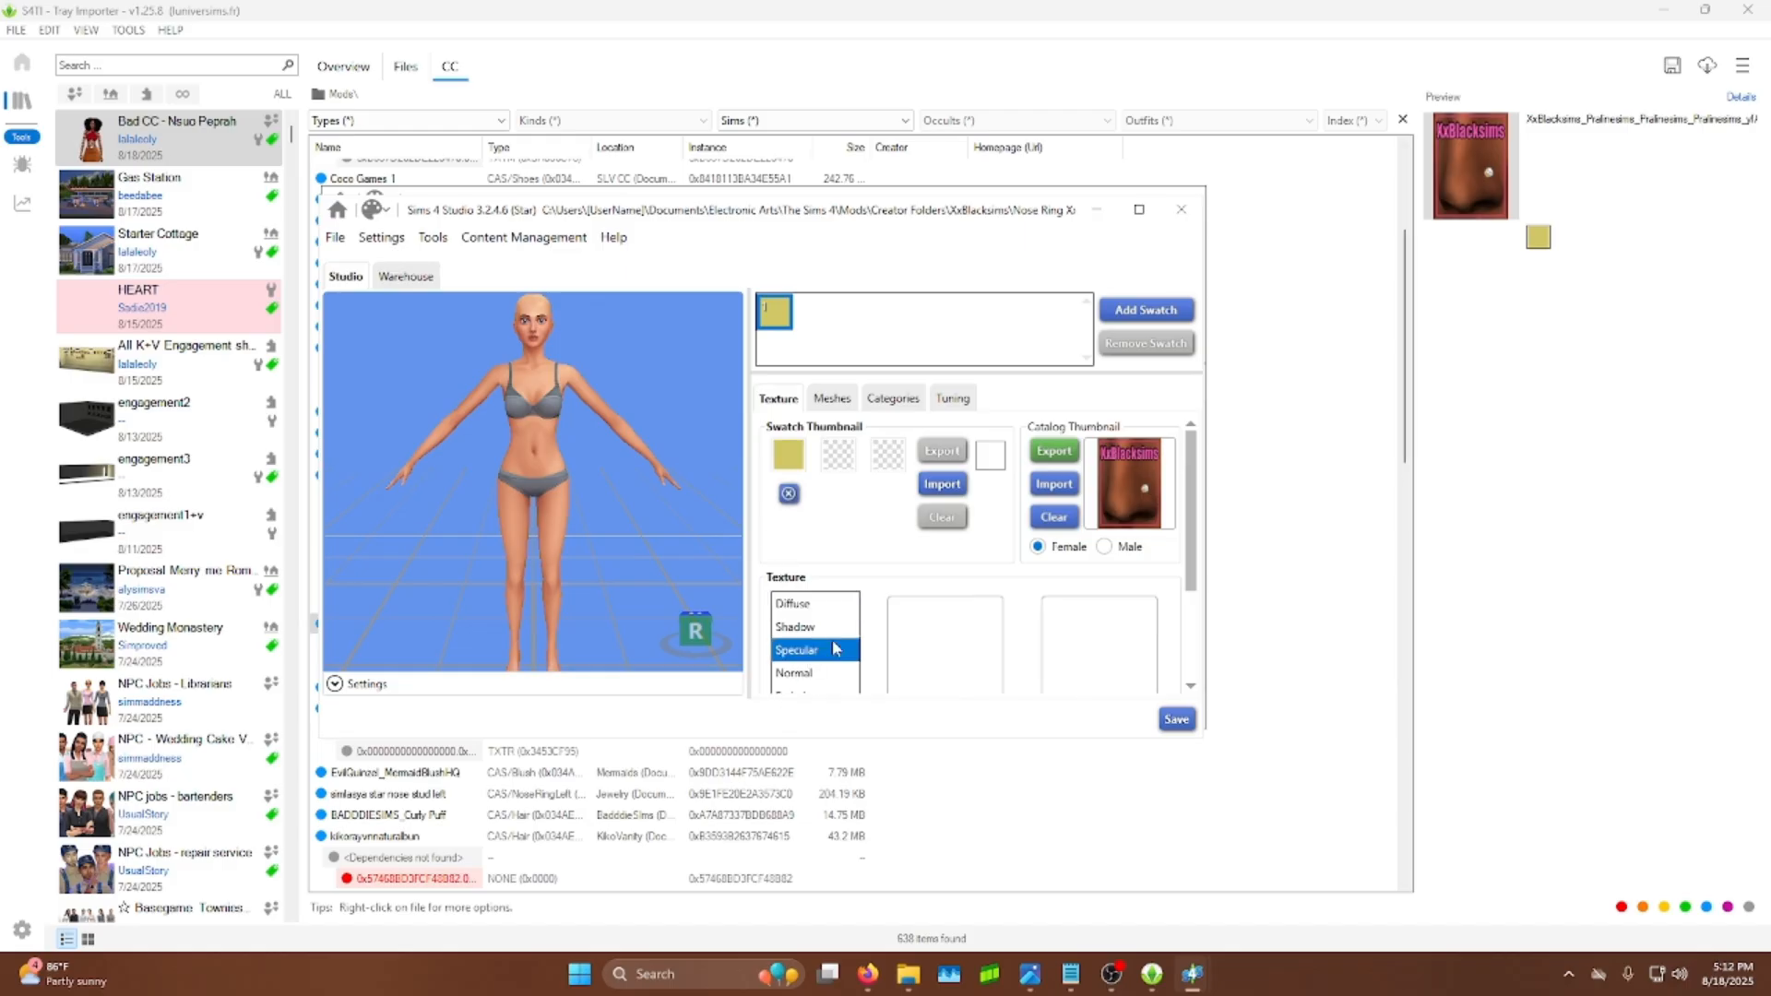
{"action": "scroll", "coordinate": [890, 597], "scroll_direction": "down", "scroll_amount": 3}
{"action": "left_click", "coordinate": [809, 649]}
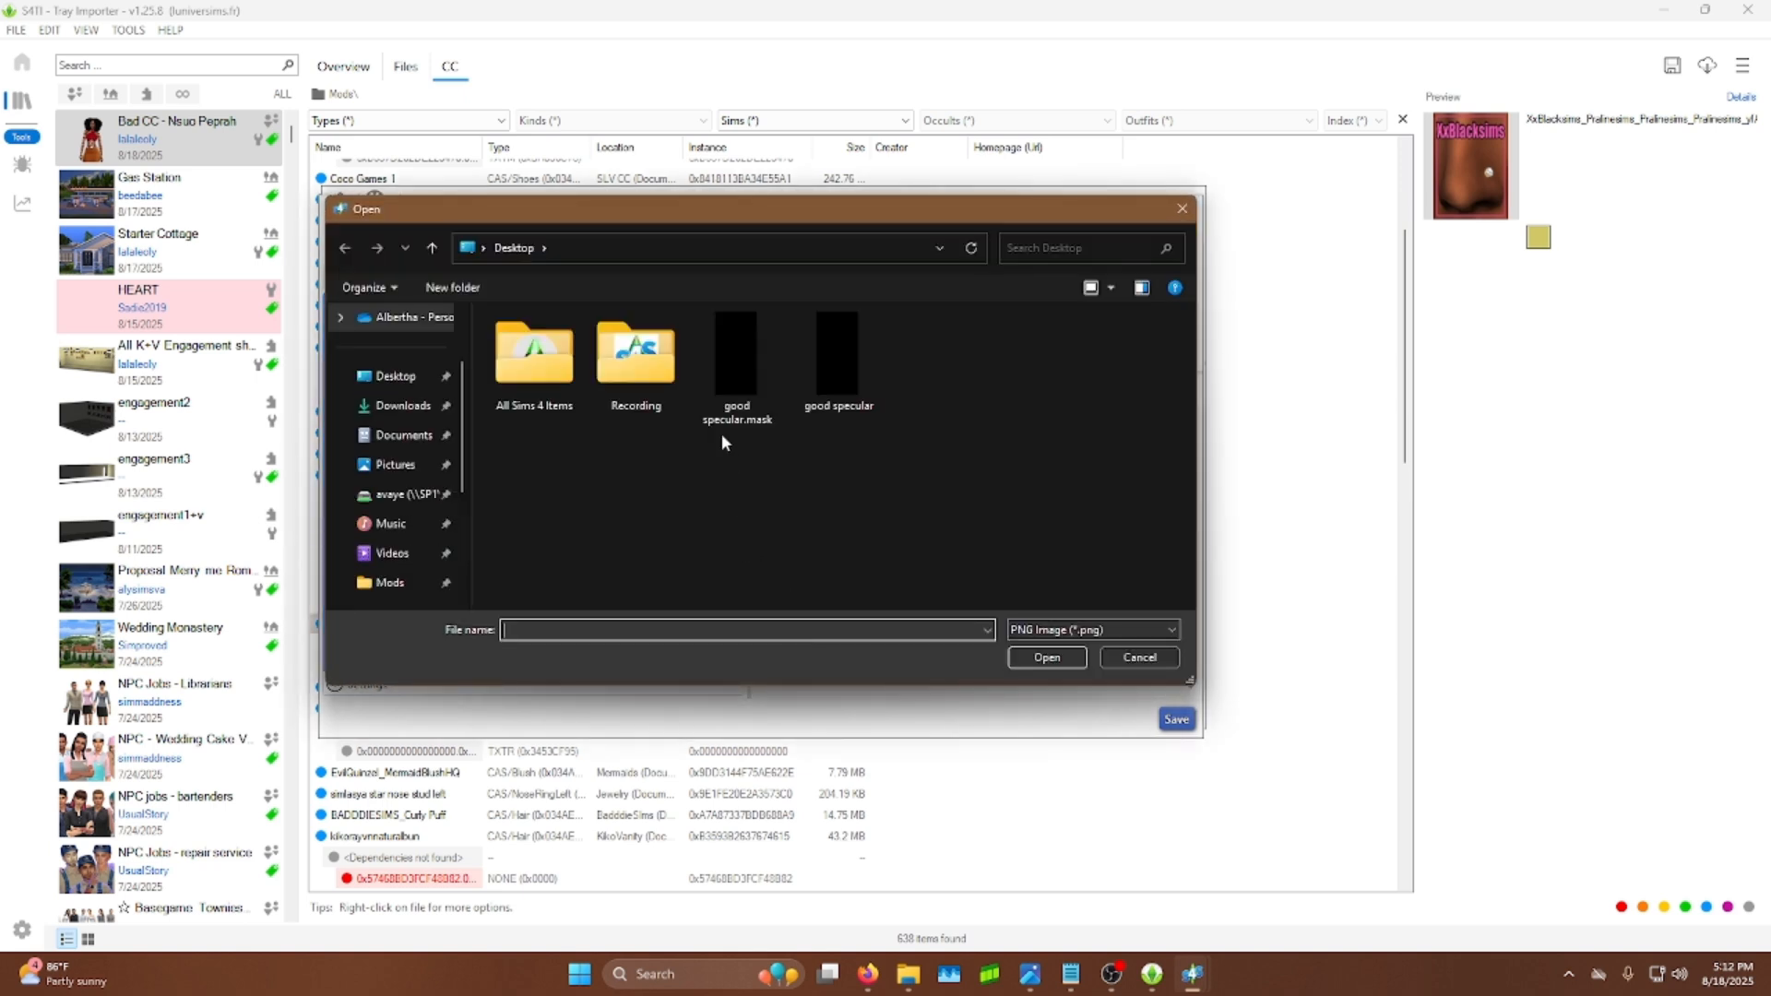
{"action": "left_click", "coordinate": [718, 411]}
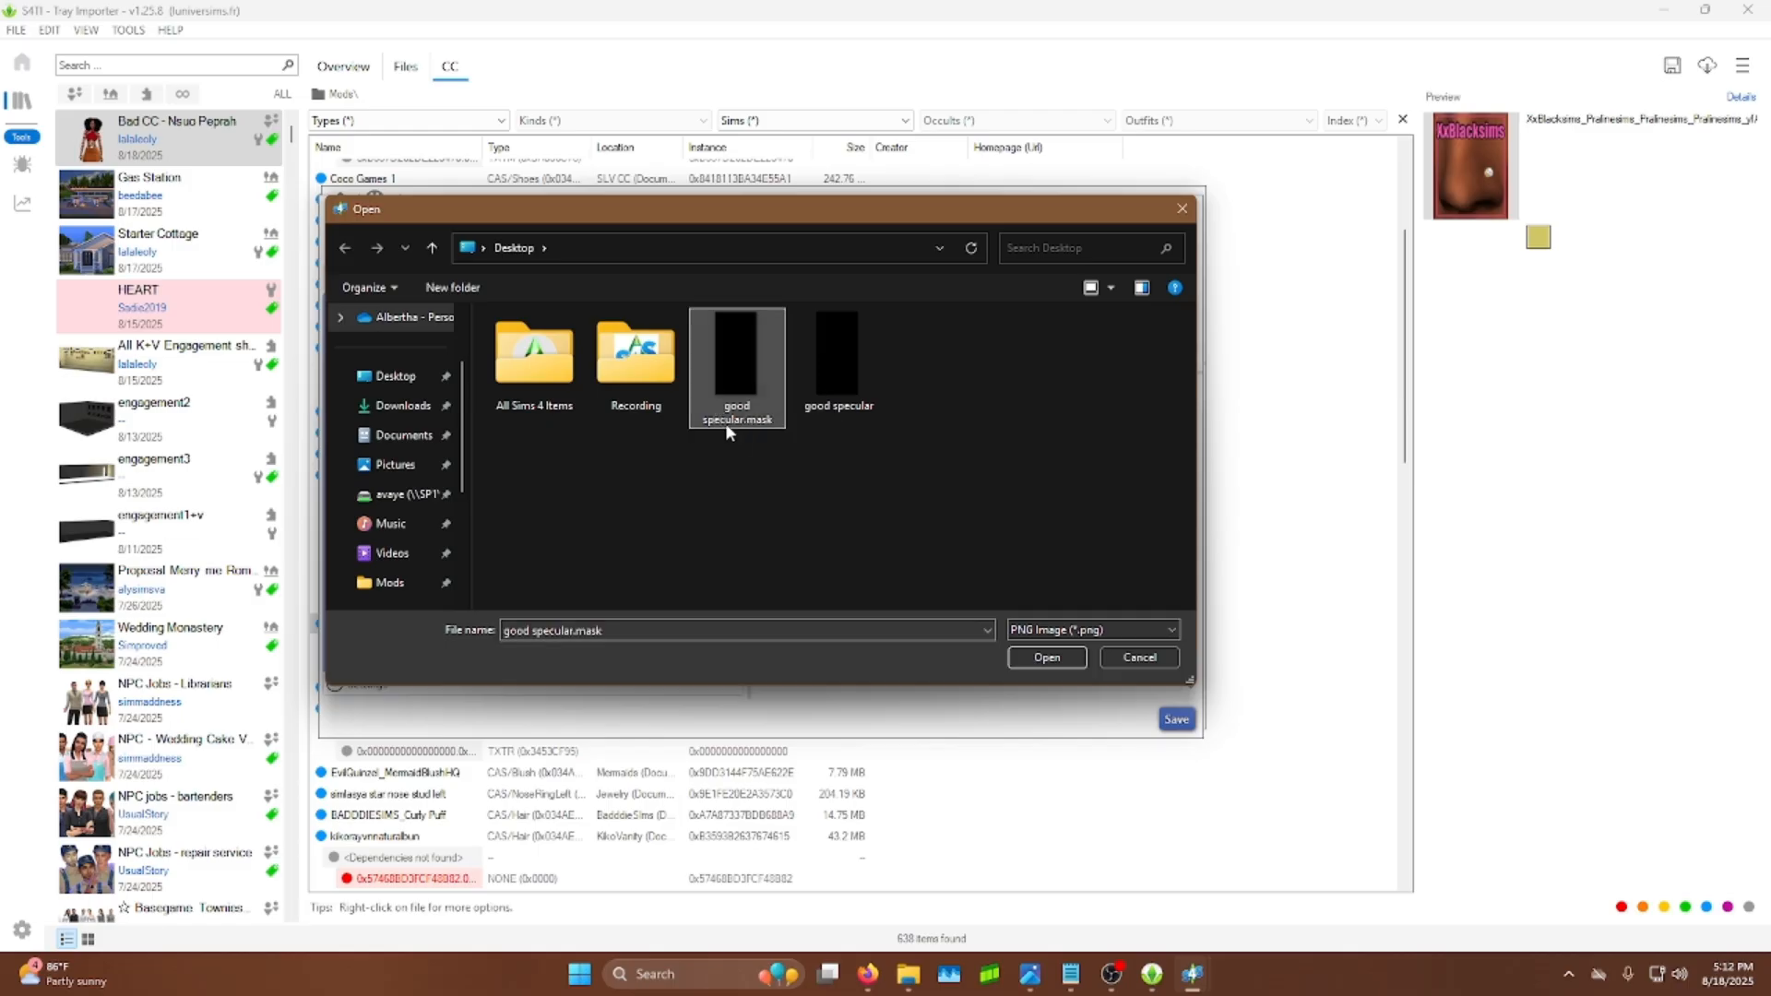
{"action": "left_click", "coordinate": [1037, 655]}
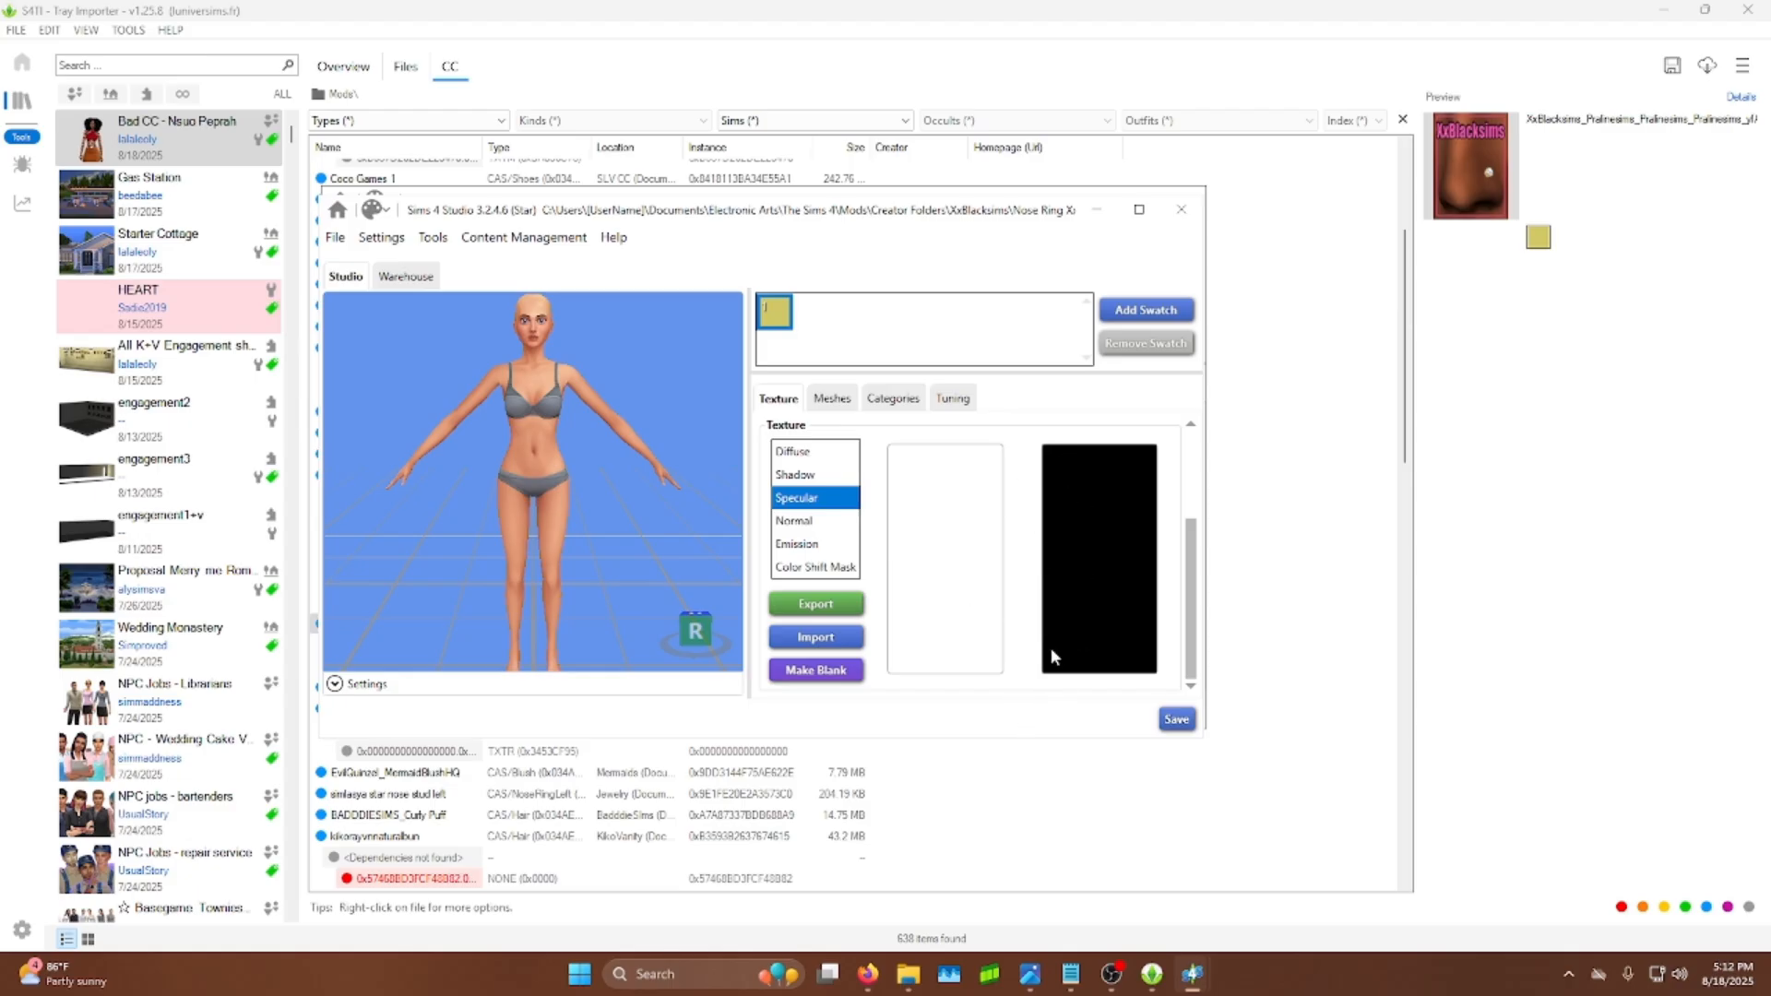
Step: Import good specular into the nose ring's Specular texture and save the package
{"action": "left_click", "coordinate": [825, 638]}
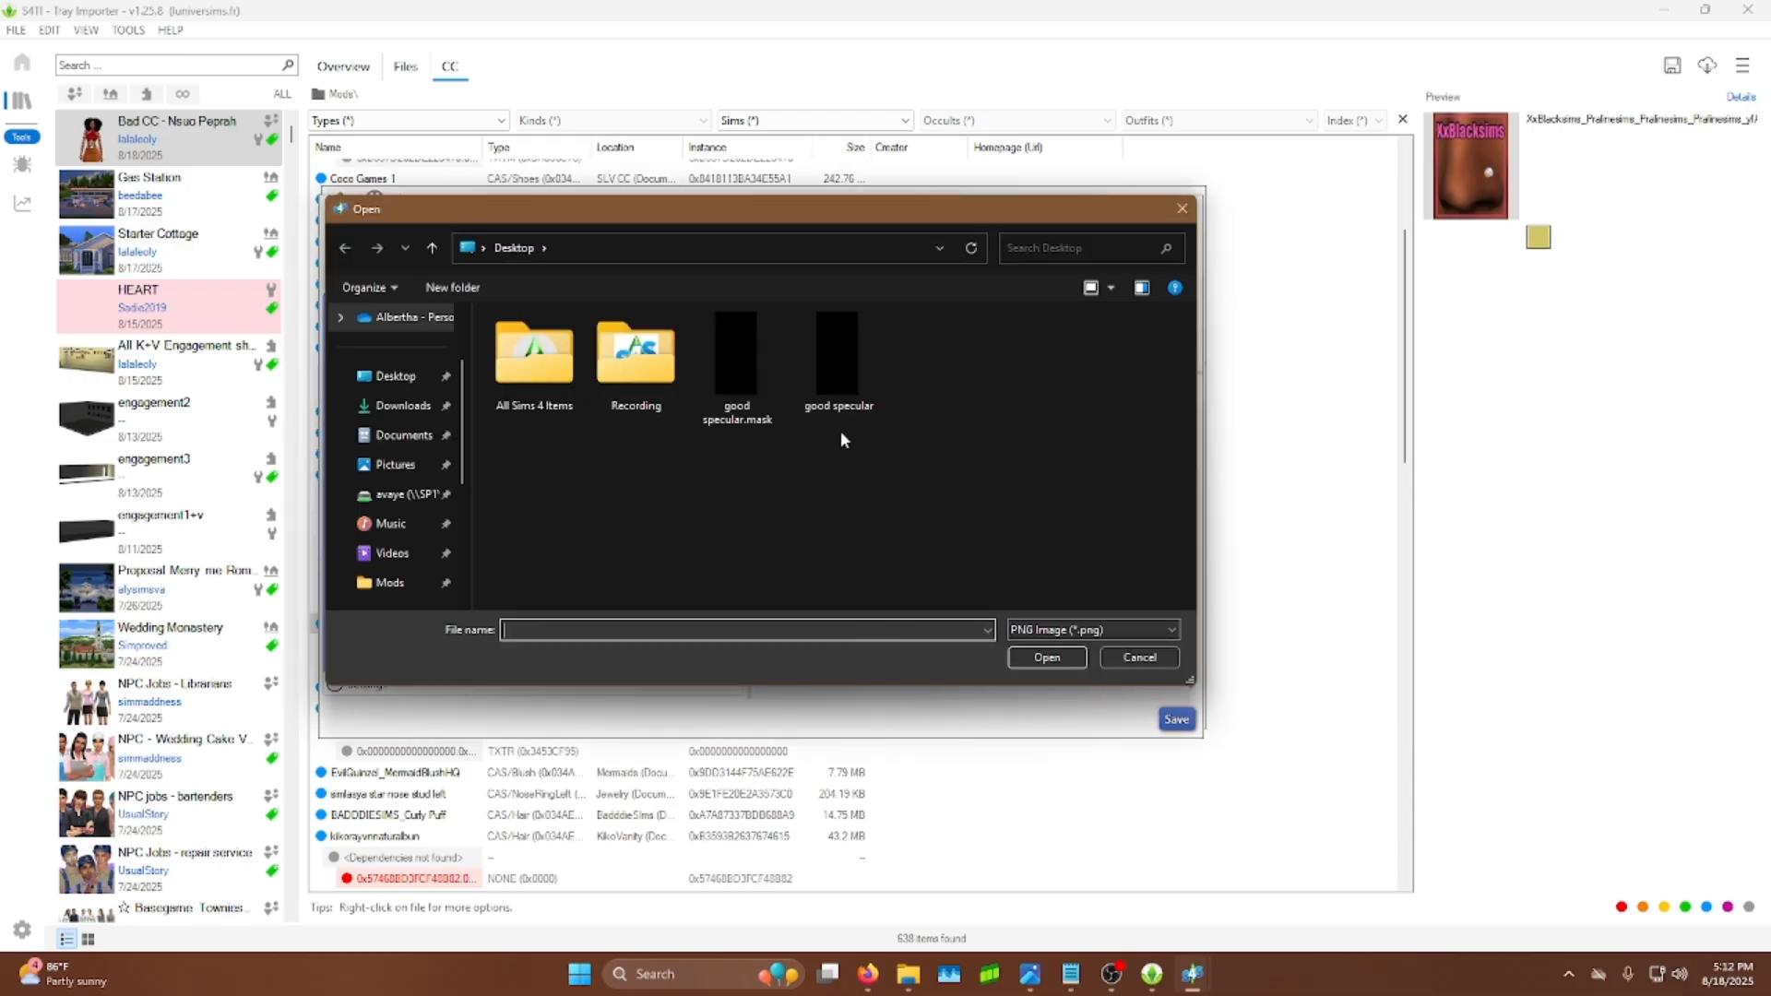
{"action": "left_click", "coordinate": [827, 405]}
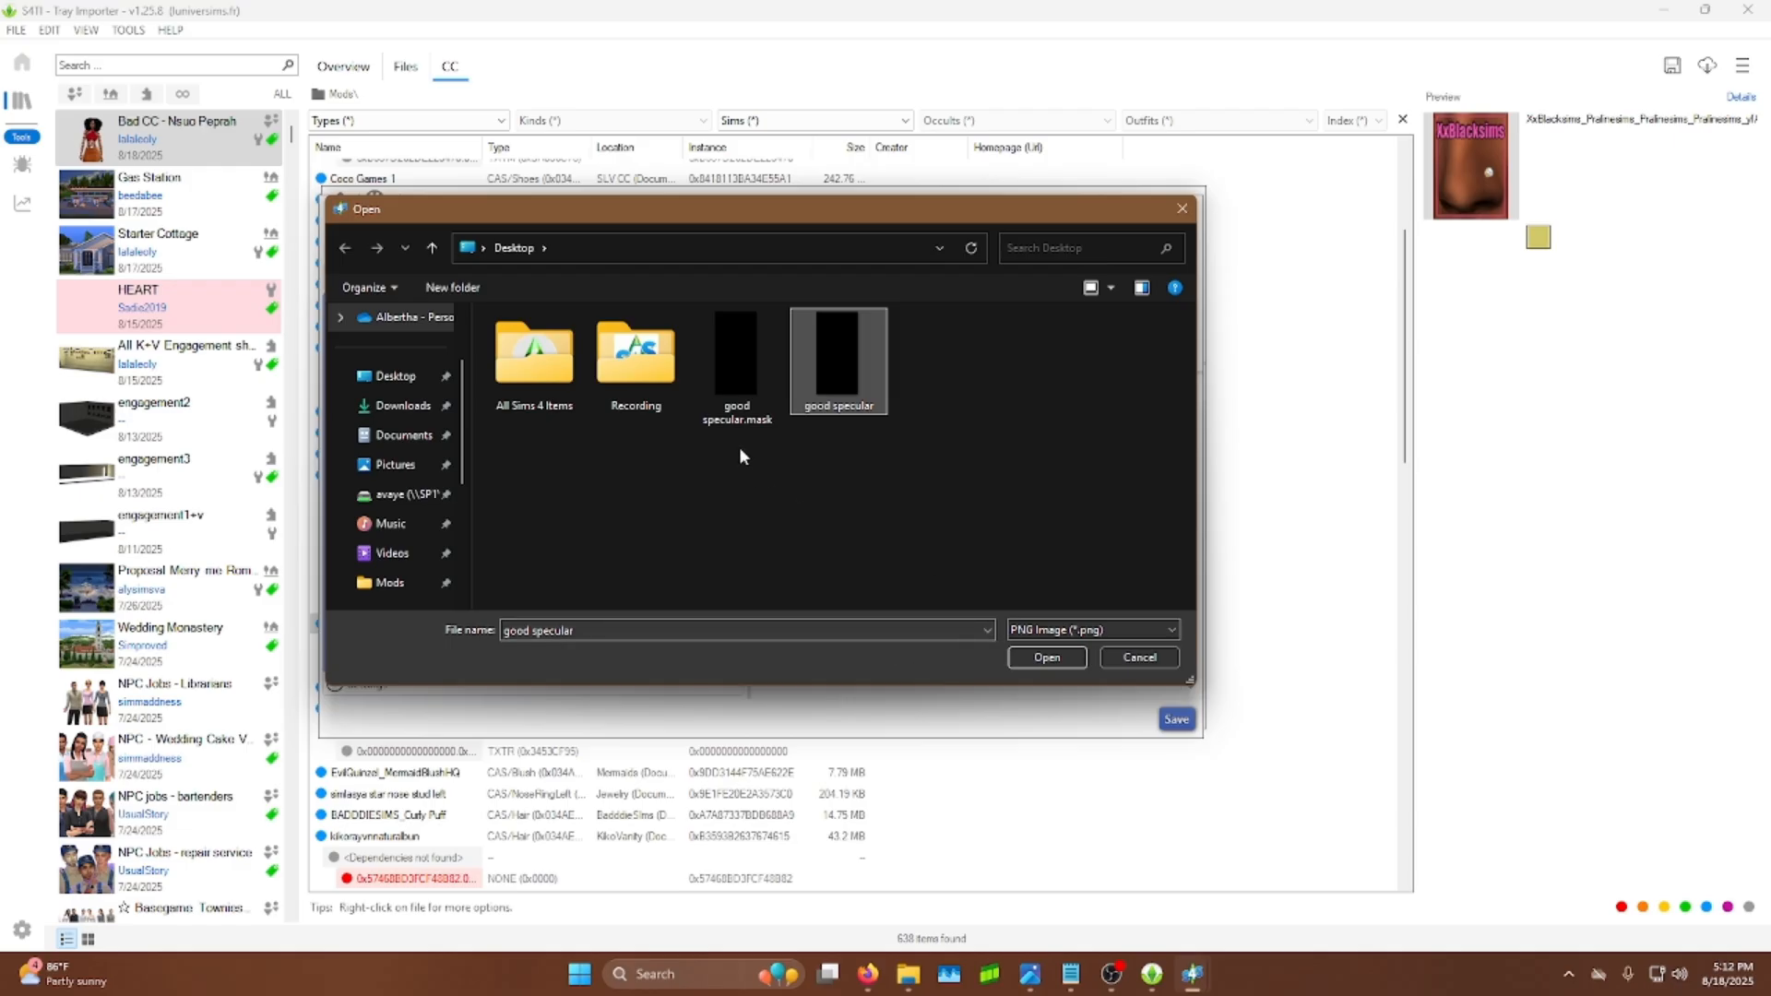
{"action": "left_click", "coordinate": [1043, 658]}
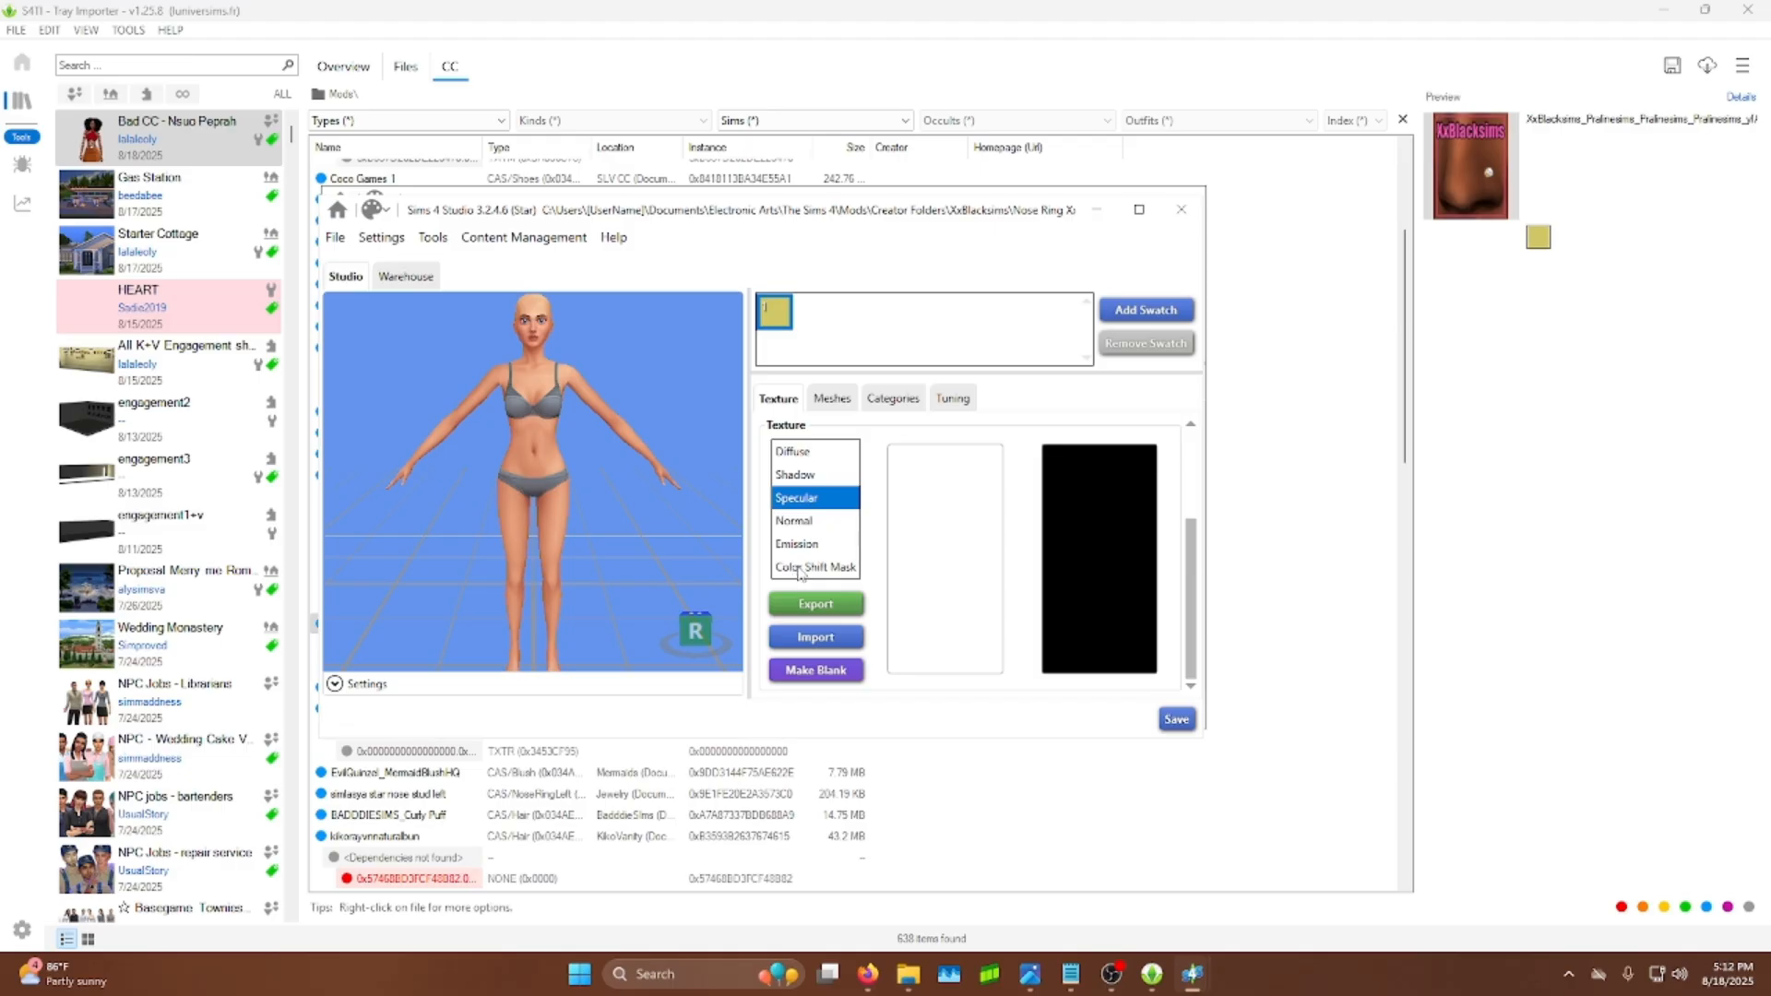
{"action": "left_click", "coordinate": [1173, 721]}
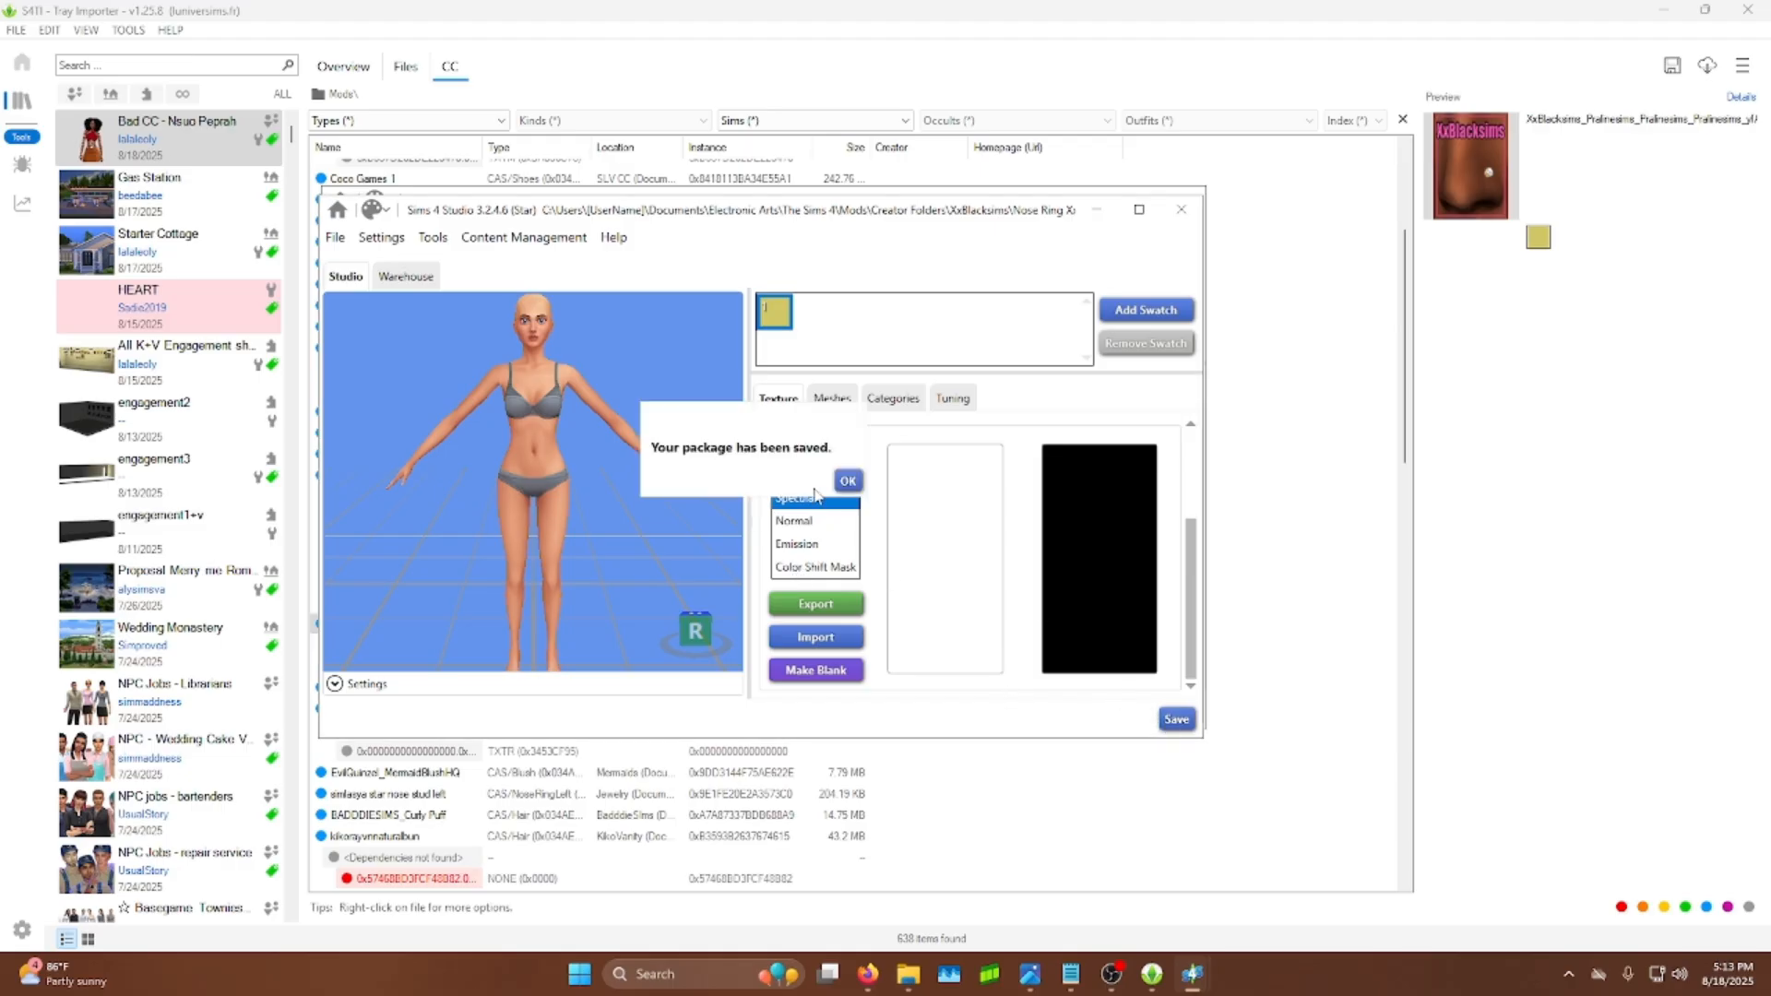
{"action": "left_click", "coordinate": [848, 480]}
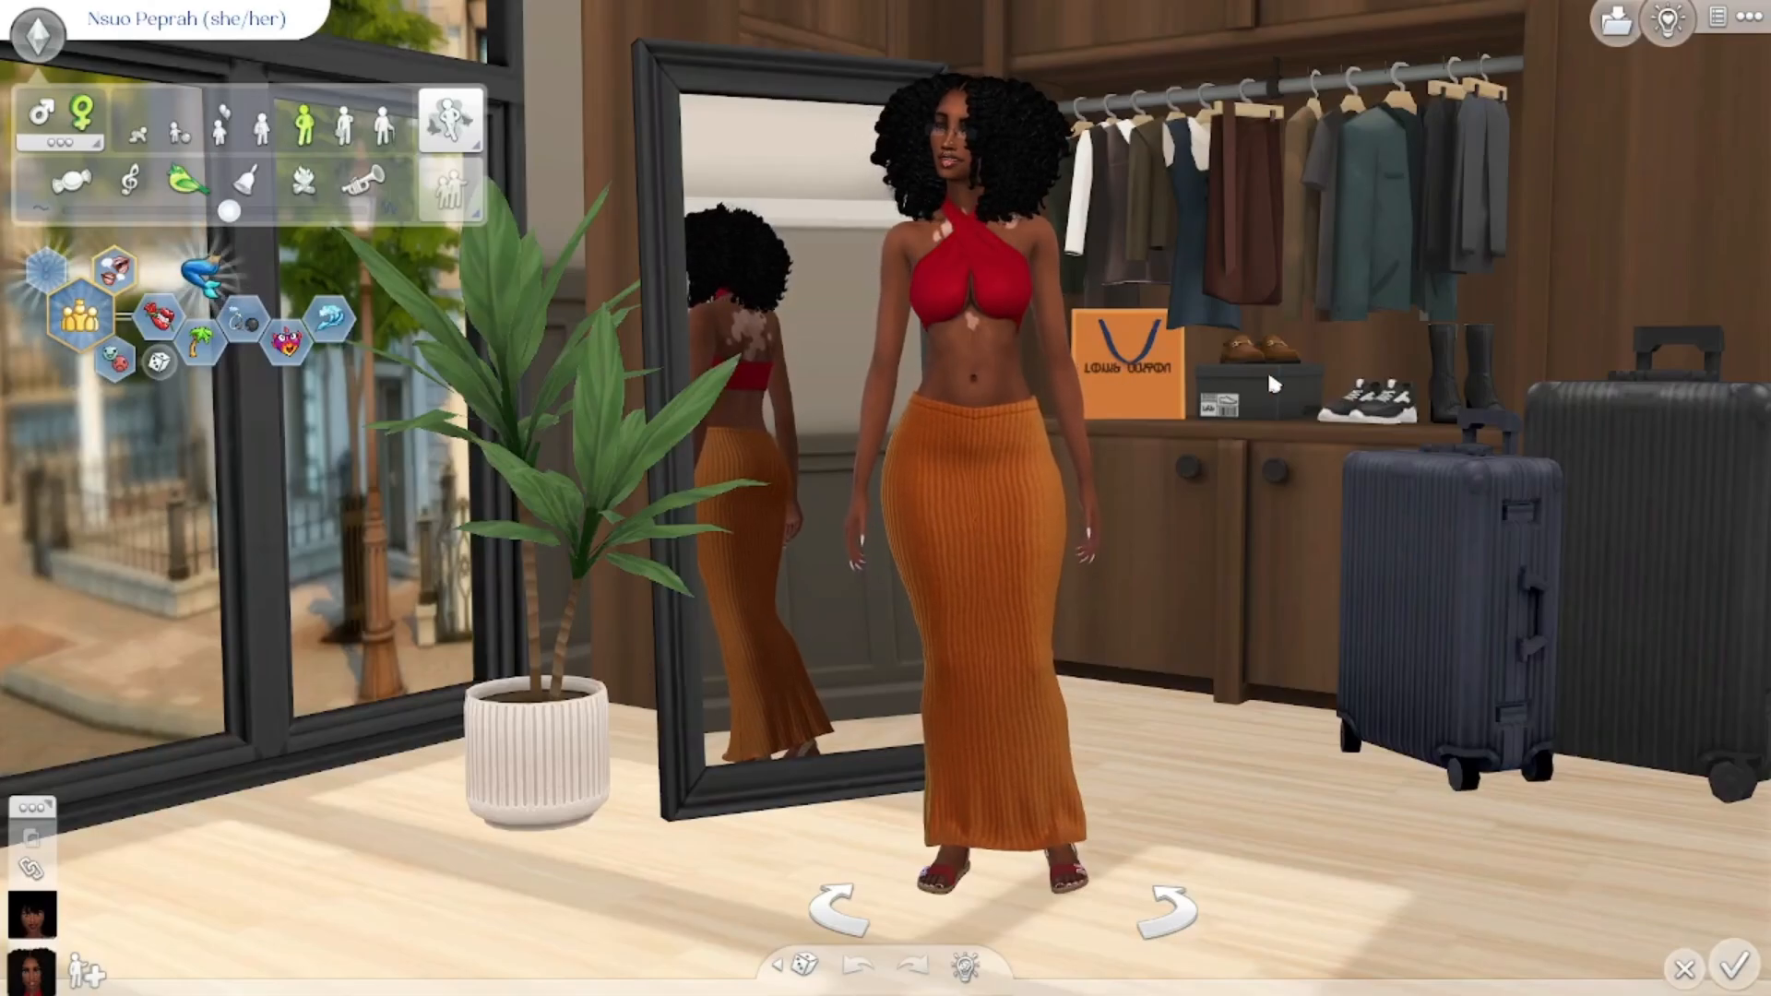
Step: Zoom in on the sim's face and apply the XxBlacksims nose ring from the Accessories catalog
{"action": "scroll", "coordinate": [1269, 369], "scroll_direction": "up", "scroll_amount": 2}
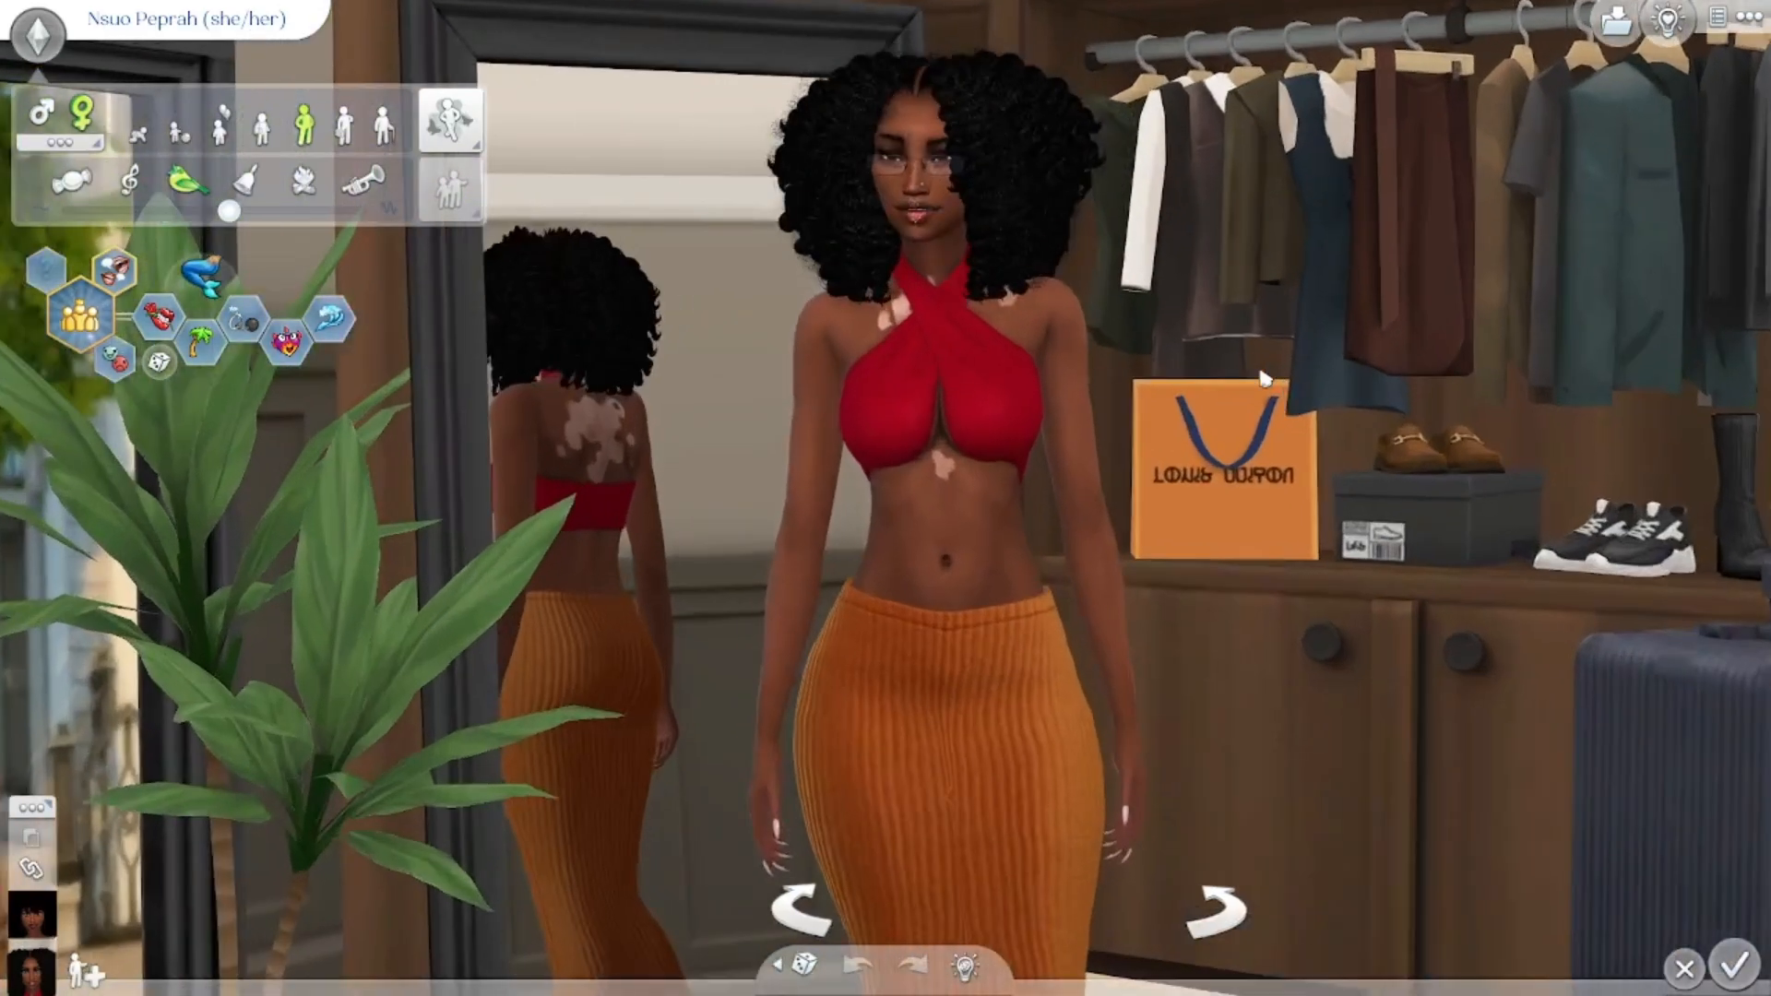
{"action": "scroll", "coordinate": [1263, 373], "scroll_direction": "up", "scroll_amount": 2}
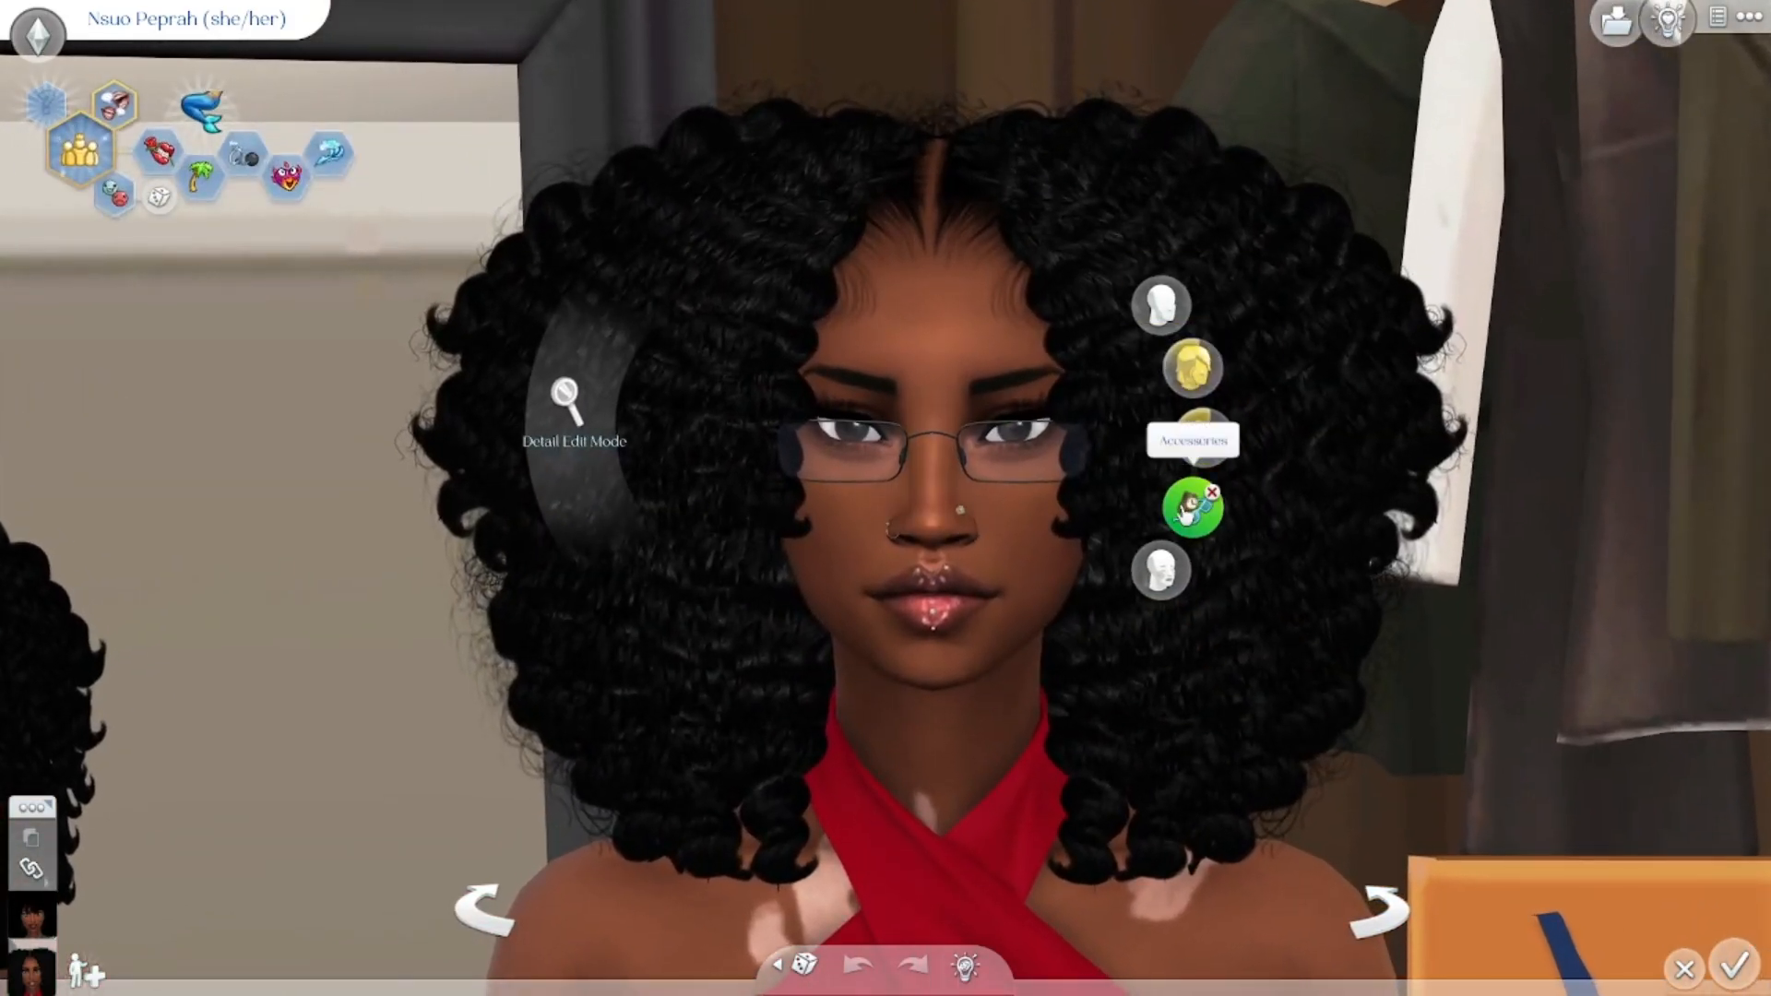
{"action": "left_click", "coordinate": [1190, 507]}
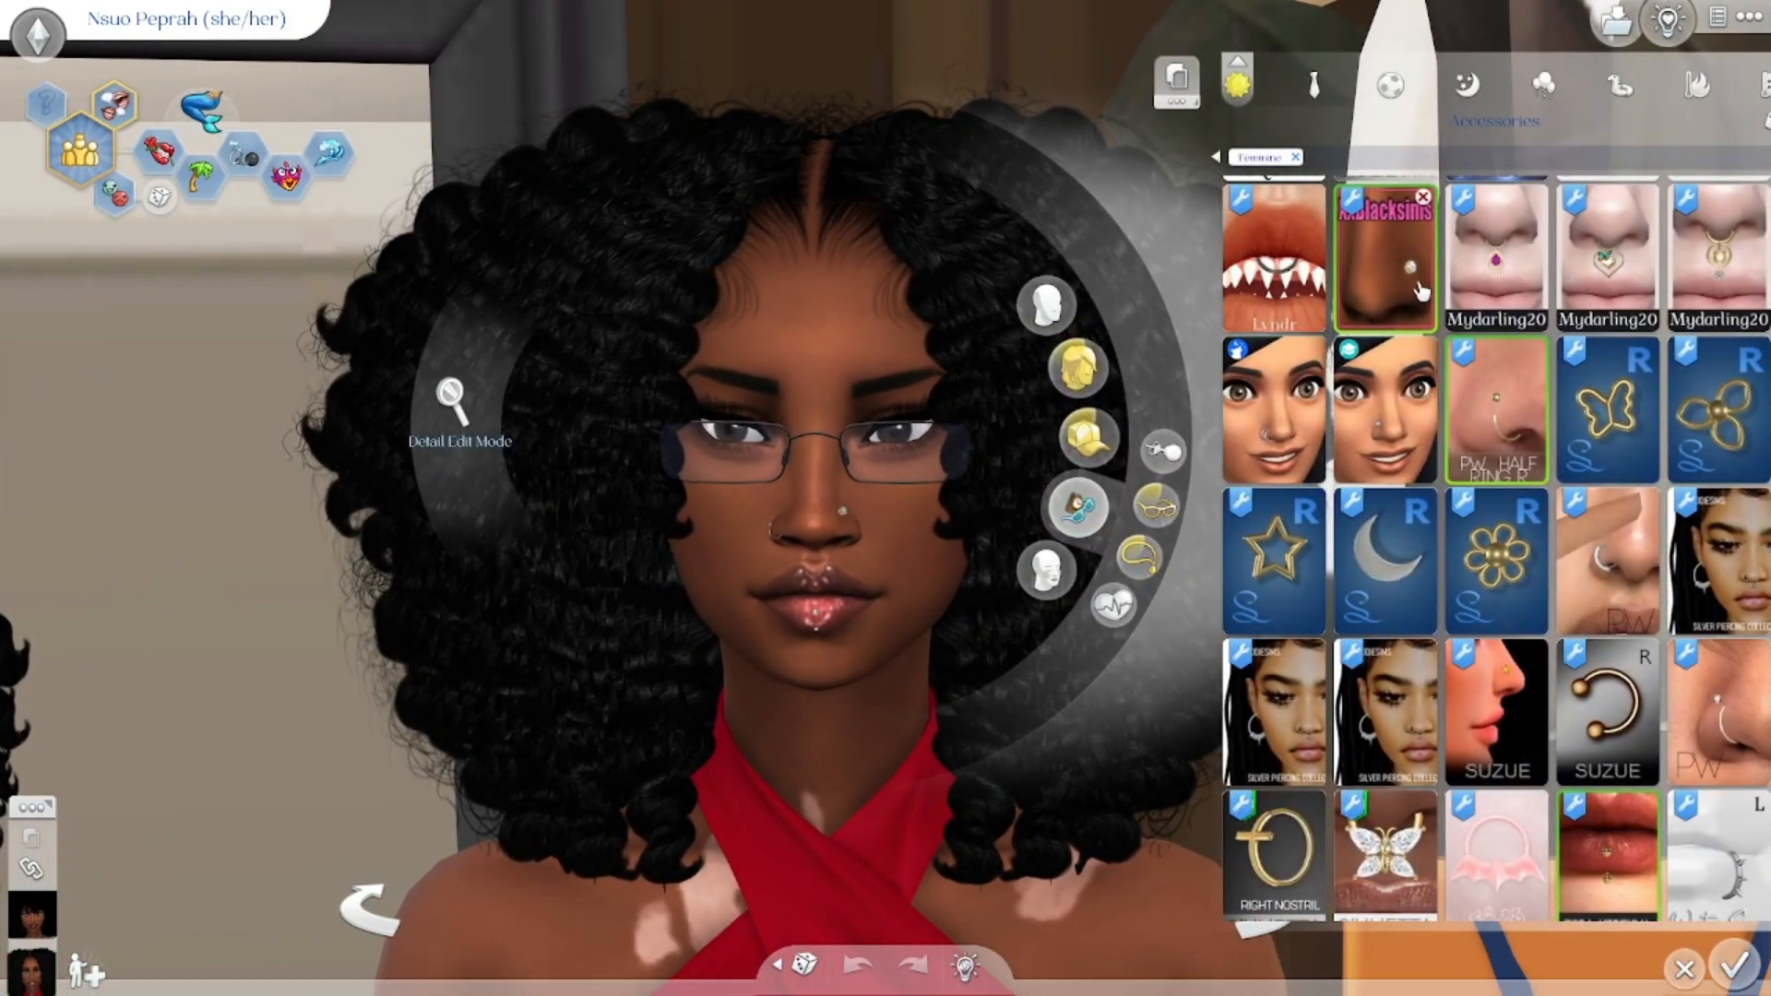
{"action": "left_click", "coordinate": [1420, 221]}
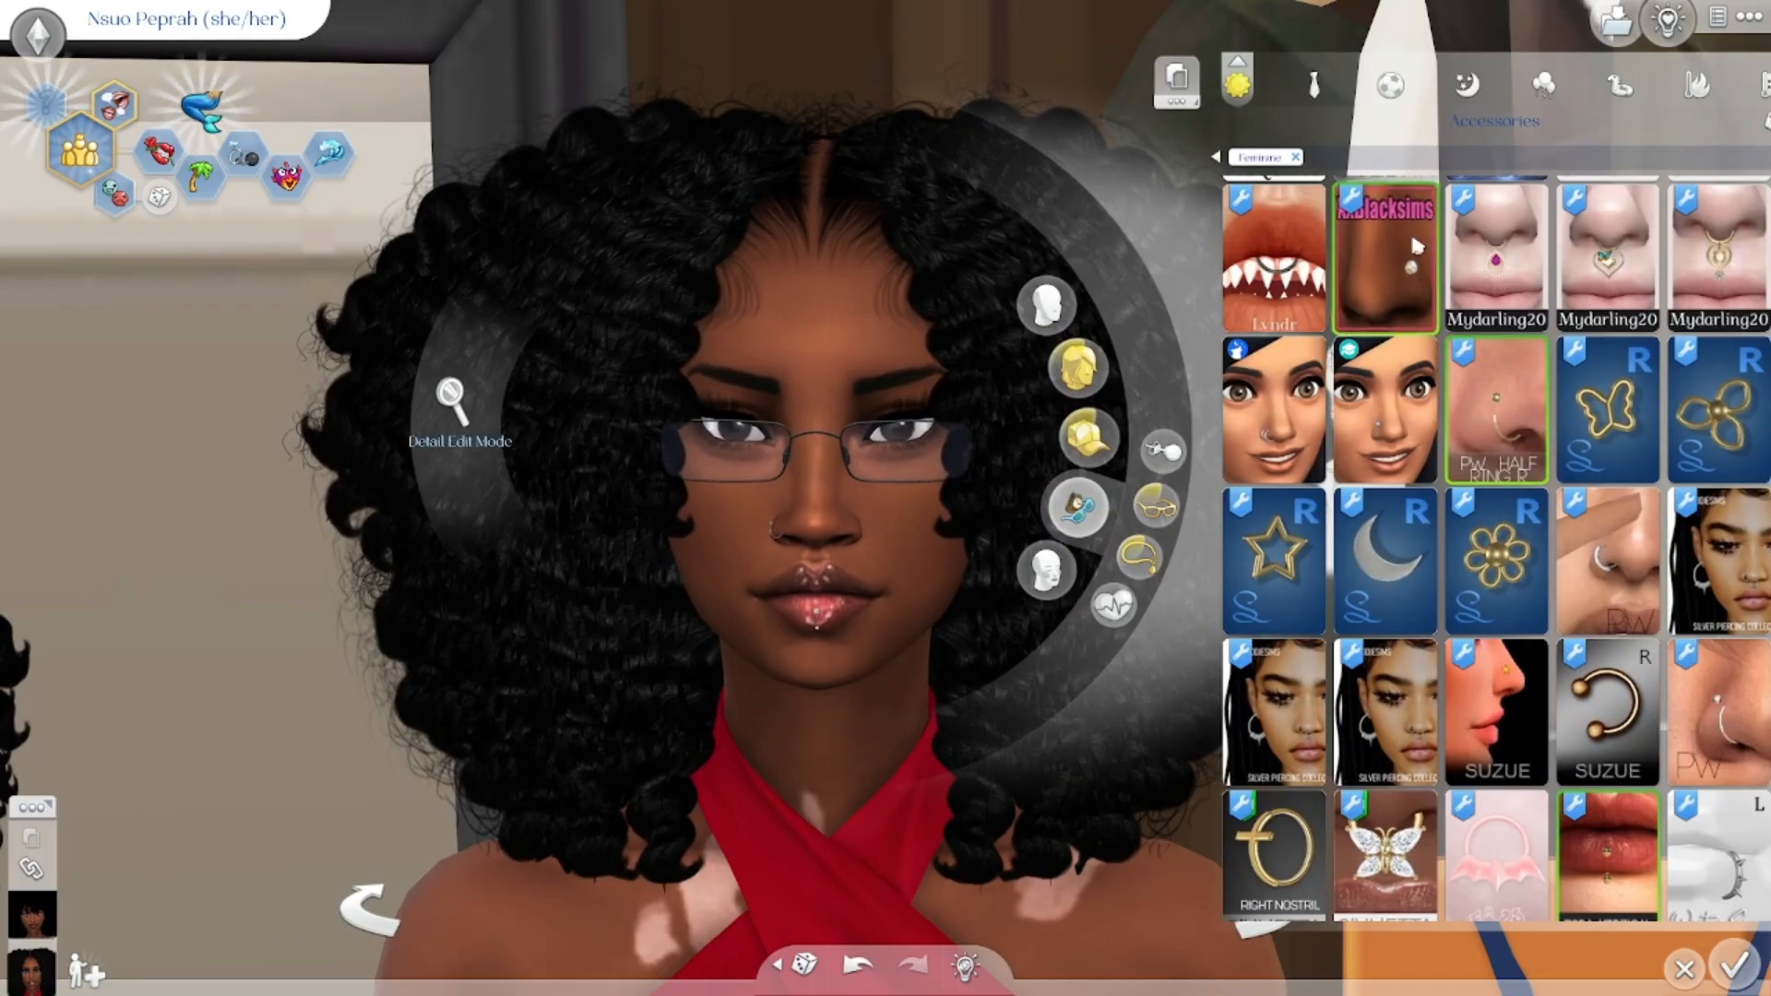
{"action": "left_click", "coordinate": [1416, 244]}
Step: Examine the sim wearing the nose ring in live mode from several camera angles
{"action": "left_click_drag", "start_coordinate": [474, 711], "coordinate": [237, 659]}
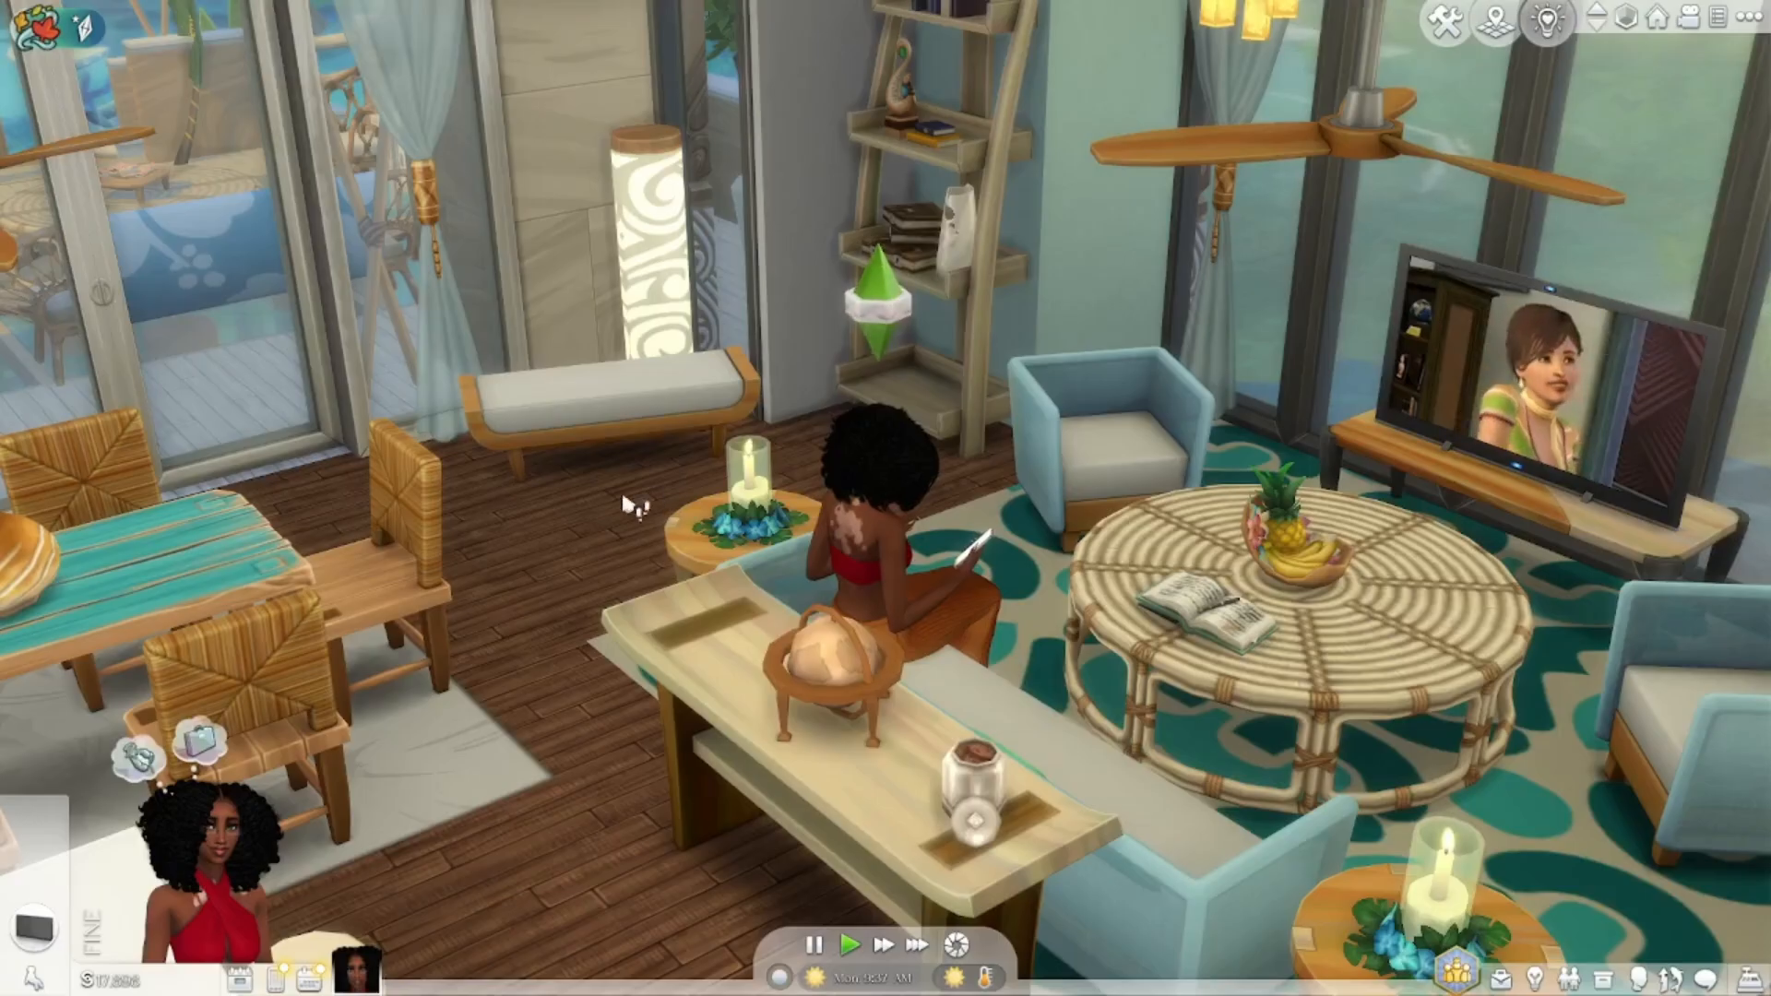
{"action": "middle_click_drag", "start_coordinate": [524, 527], "coordinate": [741, 510]}
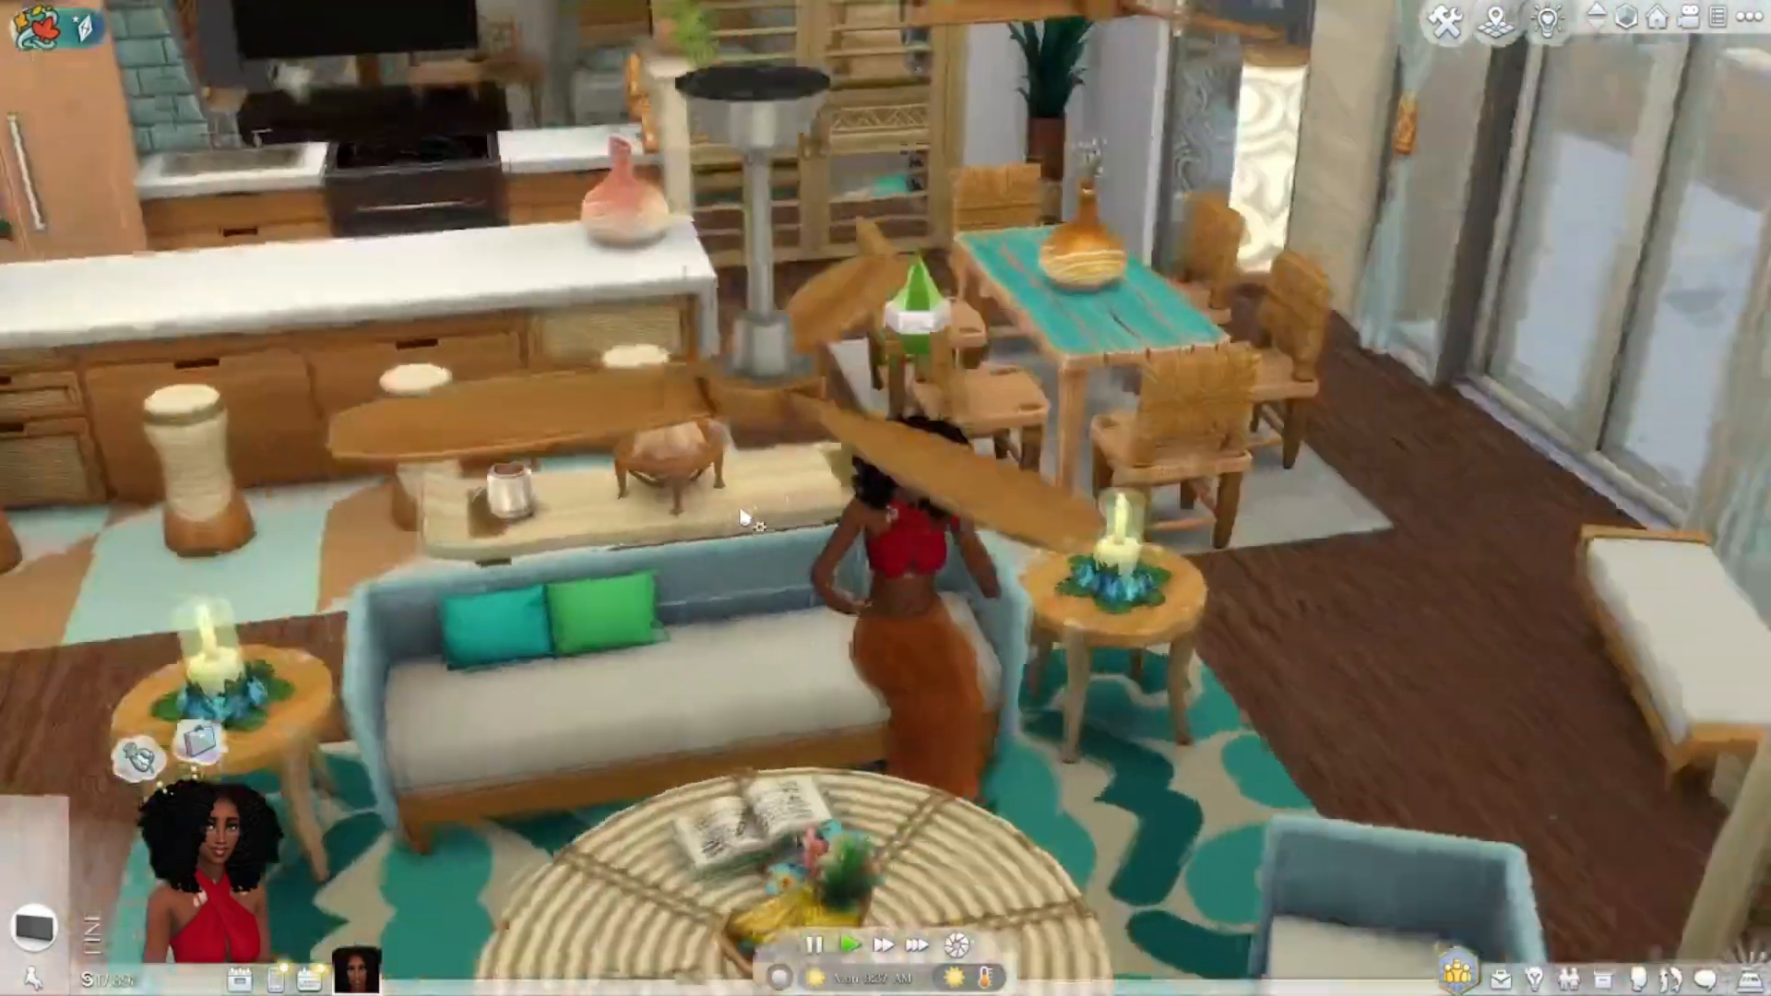
{"action": "scroll", "coordinate": [1033, 581], "scroll_direction": "up", "scroll_amount": 5}
{"action": "middle_click_drag", "start_coordinate": [1032, 581], "coordinate": [565, 540]}
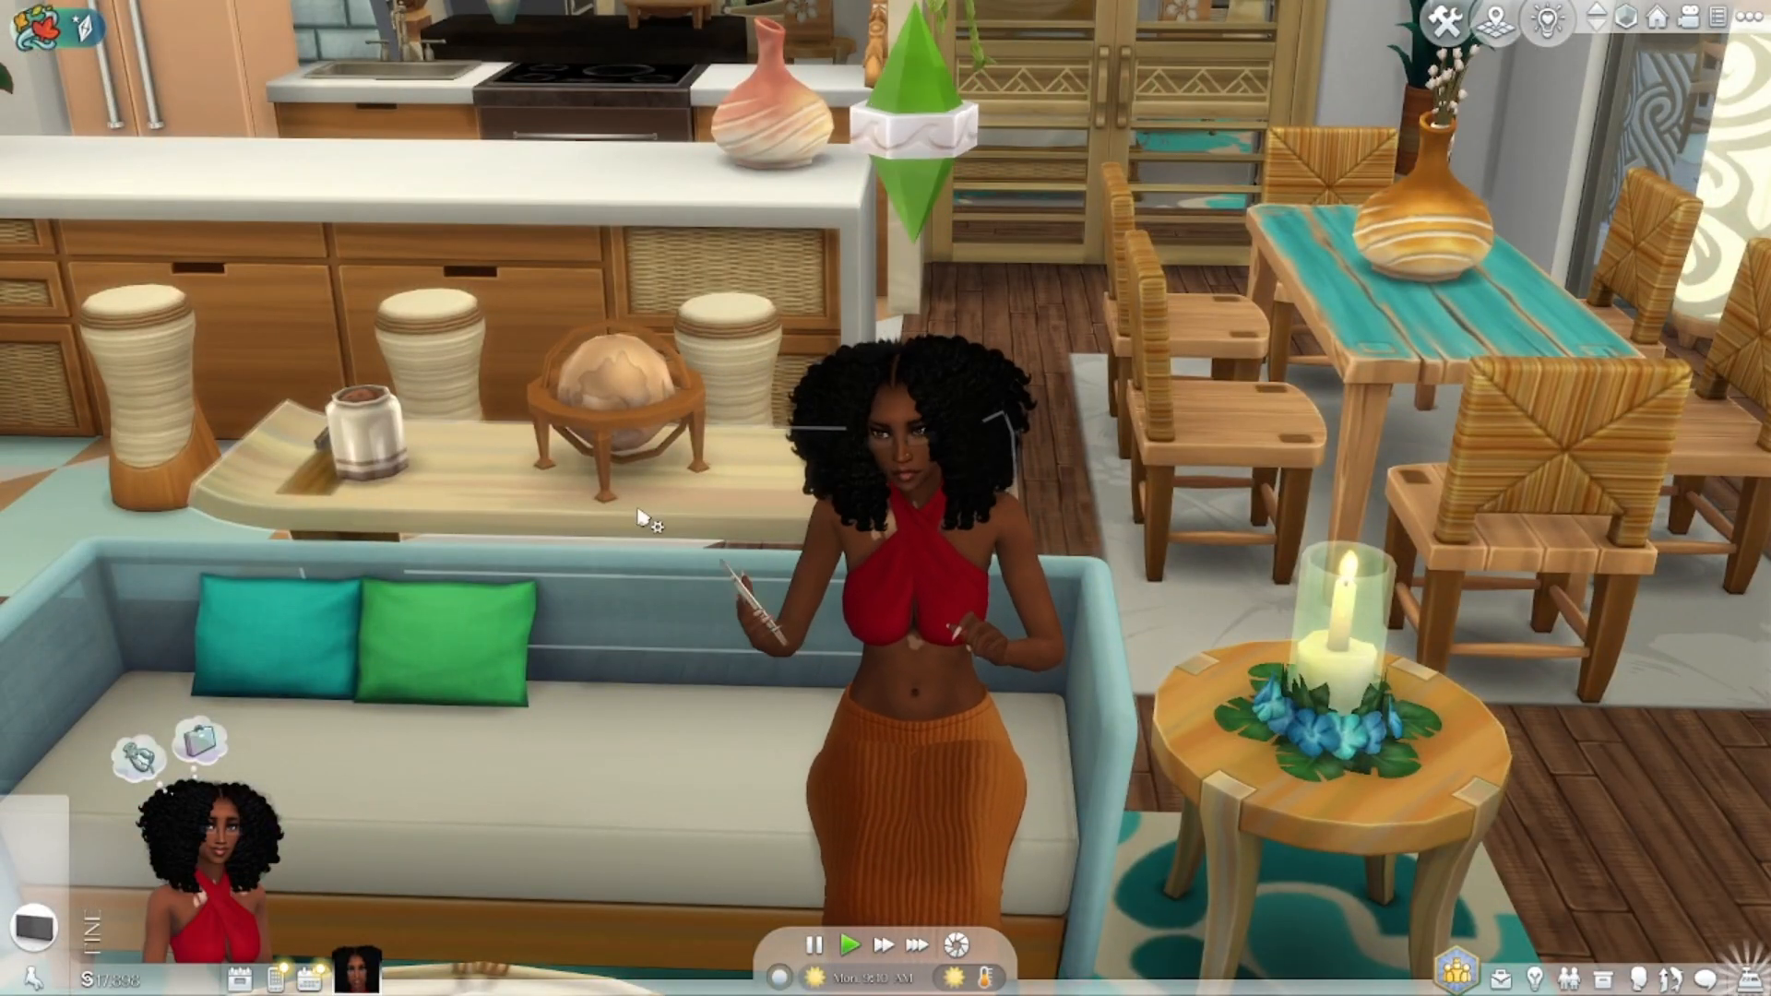
{"action": "scroll", "coordinate": [646, 526], "scroll_direction": "down", "scroll_amount": 5}
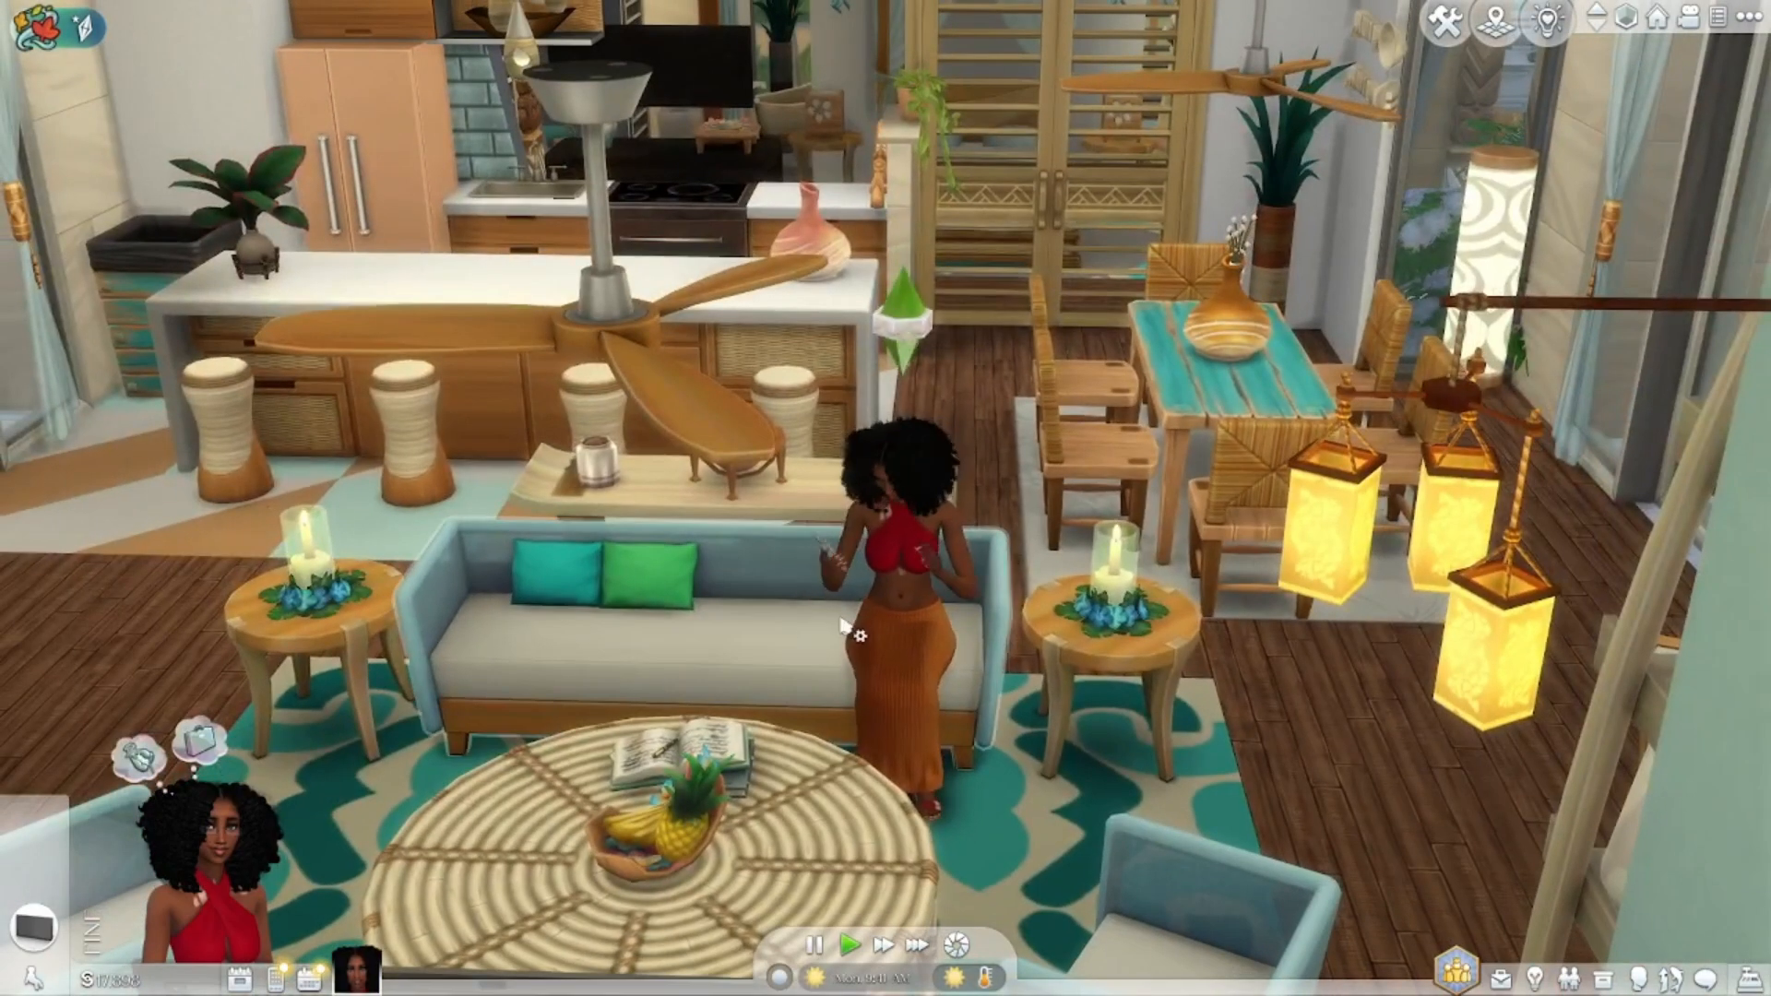